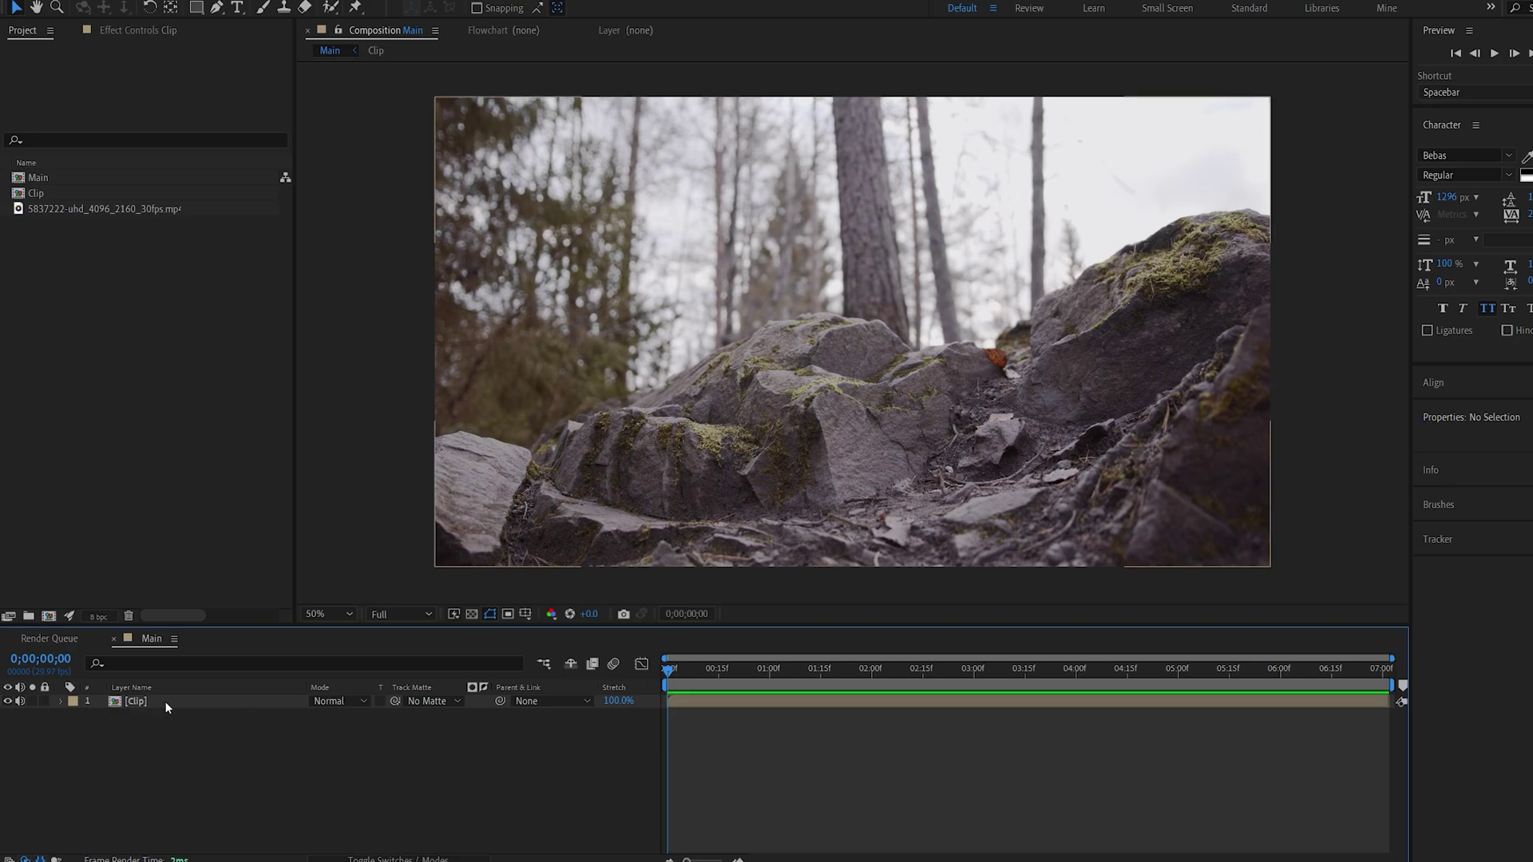
Run 3D camera tracking on the Clip layer
click(164, 701)
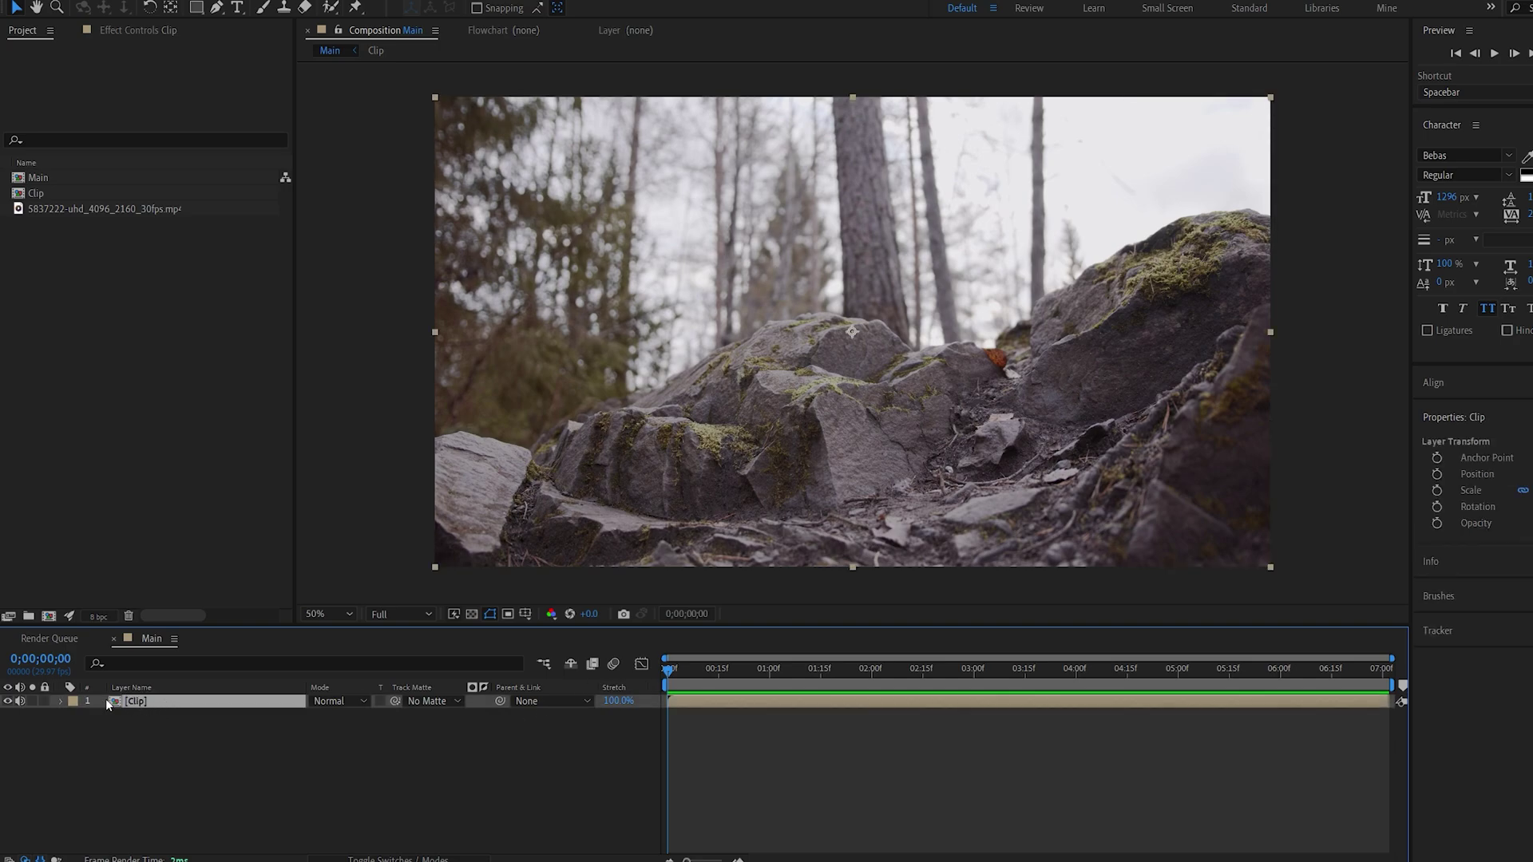
click(1436, 631)
click(1456, 551)
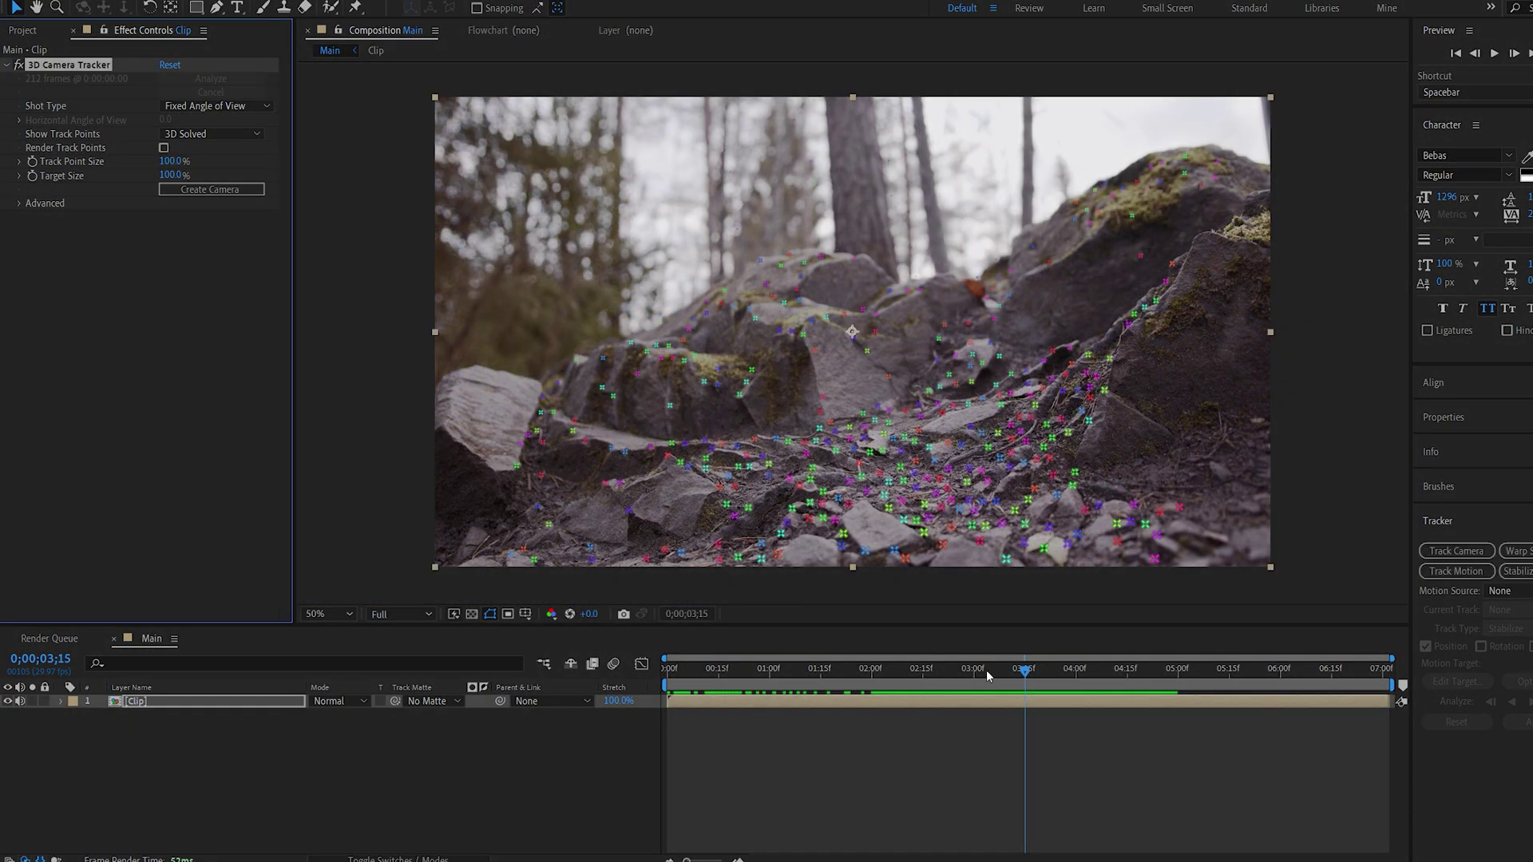
At 0;00;03;24, create a null and camera from a track point on the ground in front of the rocks
mouse_move(986, 669)
mouse_down()
mouse_move(862, 676)
mouse_move(1056, 676)
mouse_up()
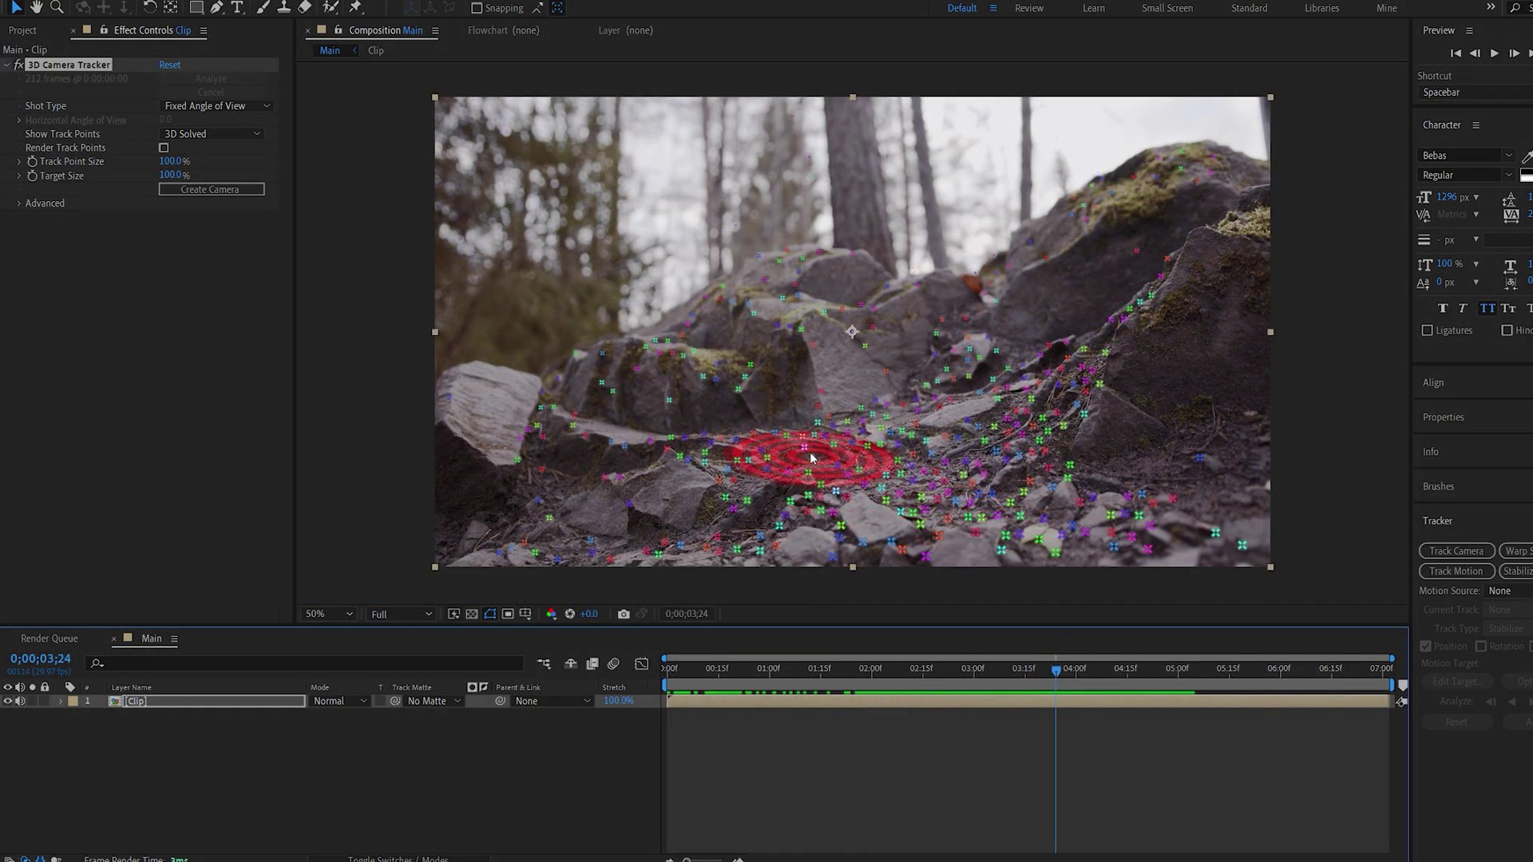
right_click(804, 446)
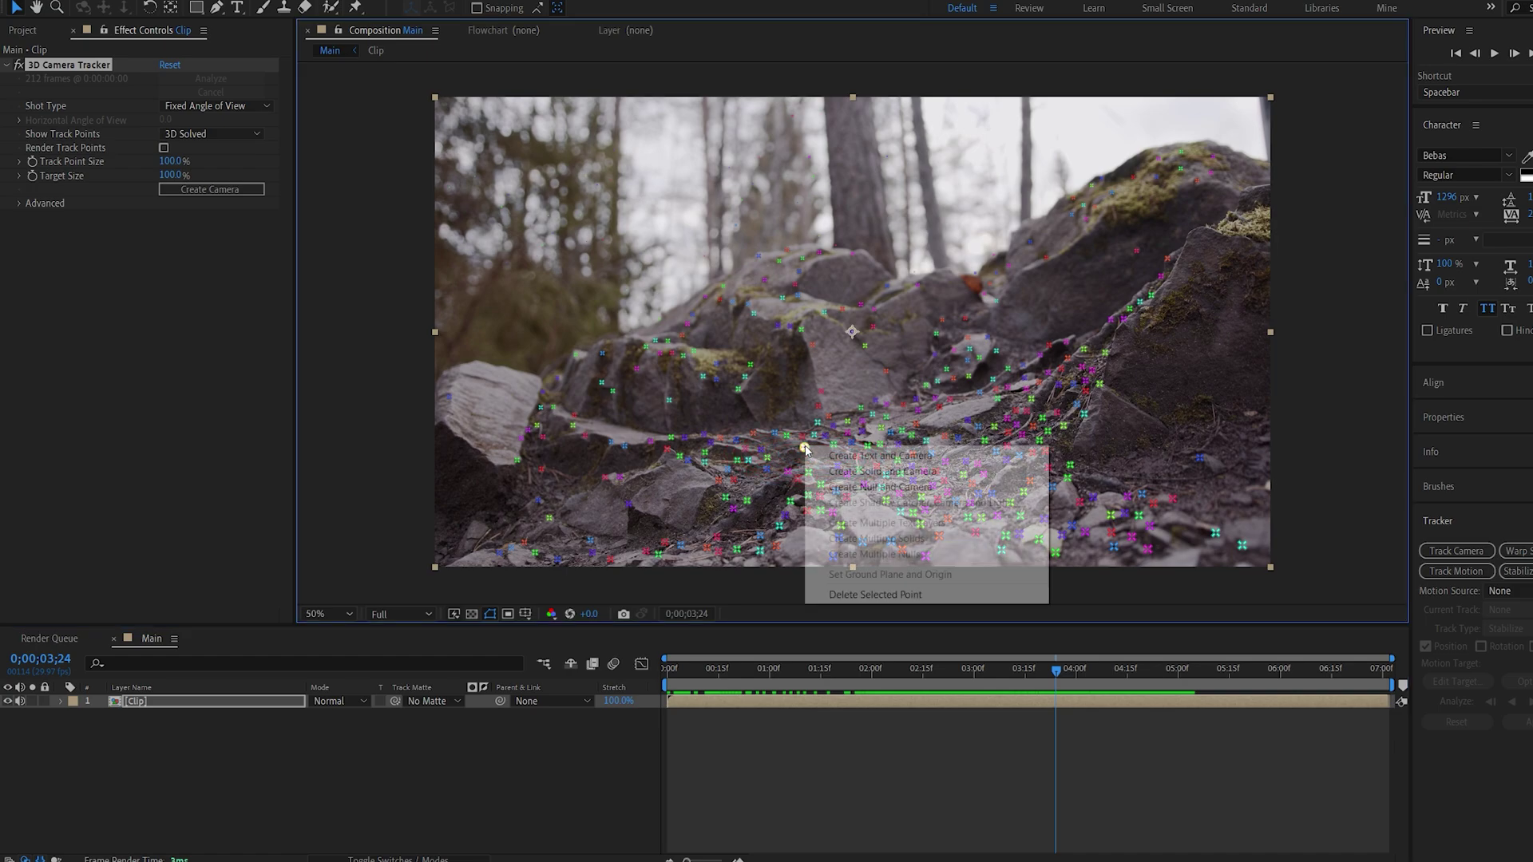
click(882, 489)
Create a new solid layer named Element
right_click(294, 783)
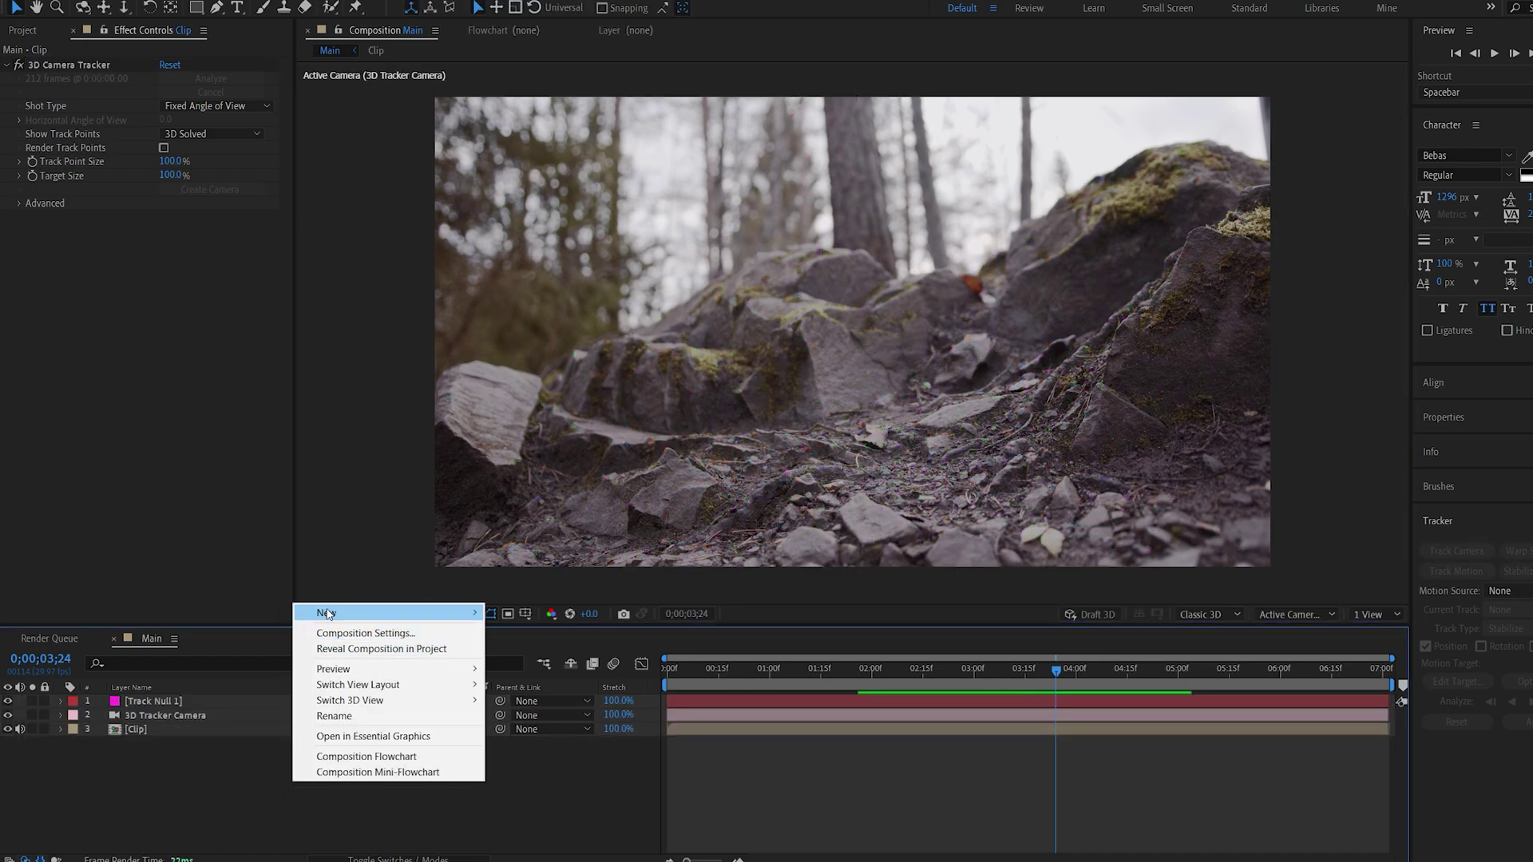
mouse_move(327, 614)
click(572, 647)
text(El)
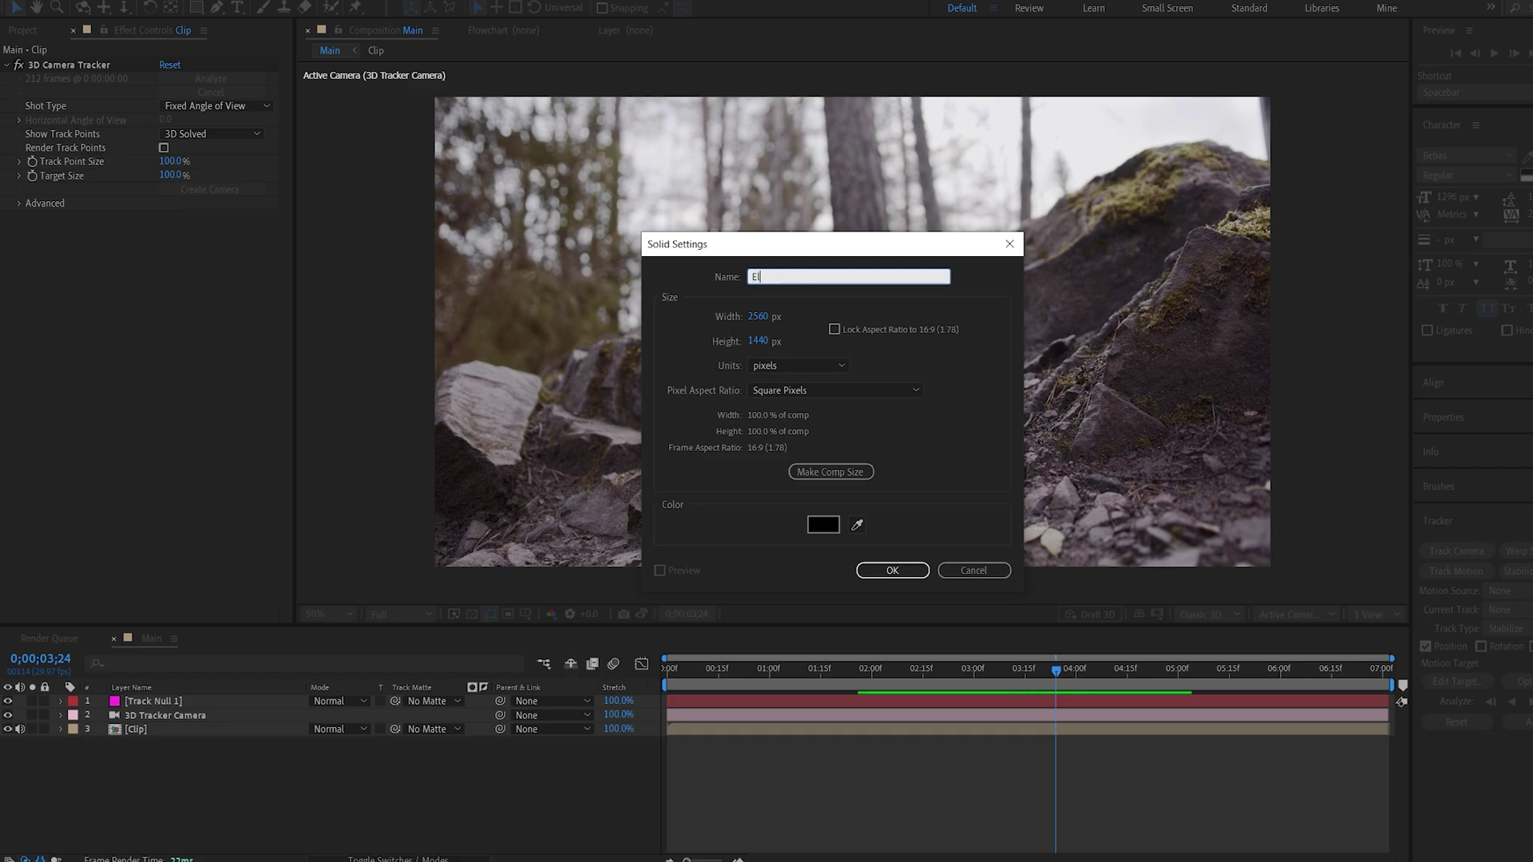
text(ement)
key(Return)
Apply the Element effect to the new solid
key(ctrl+space)
text(ele)
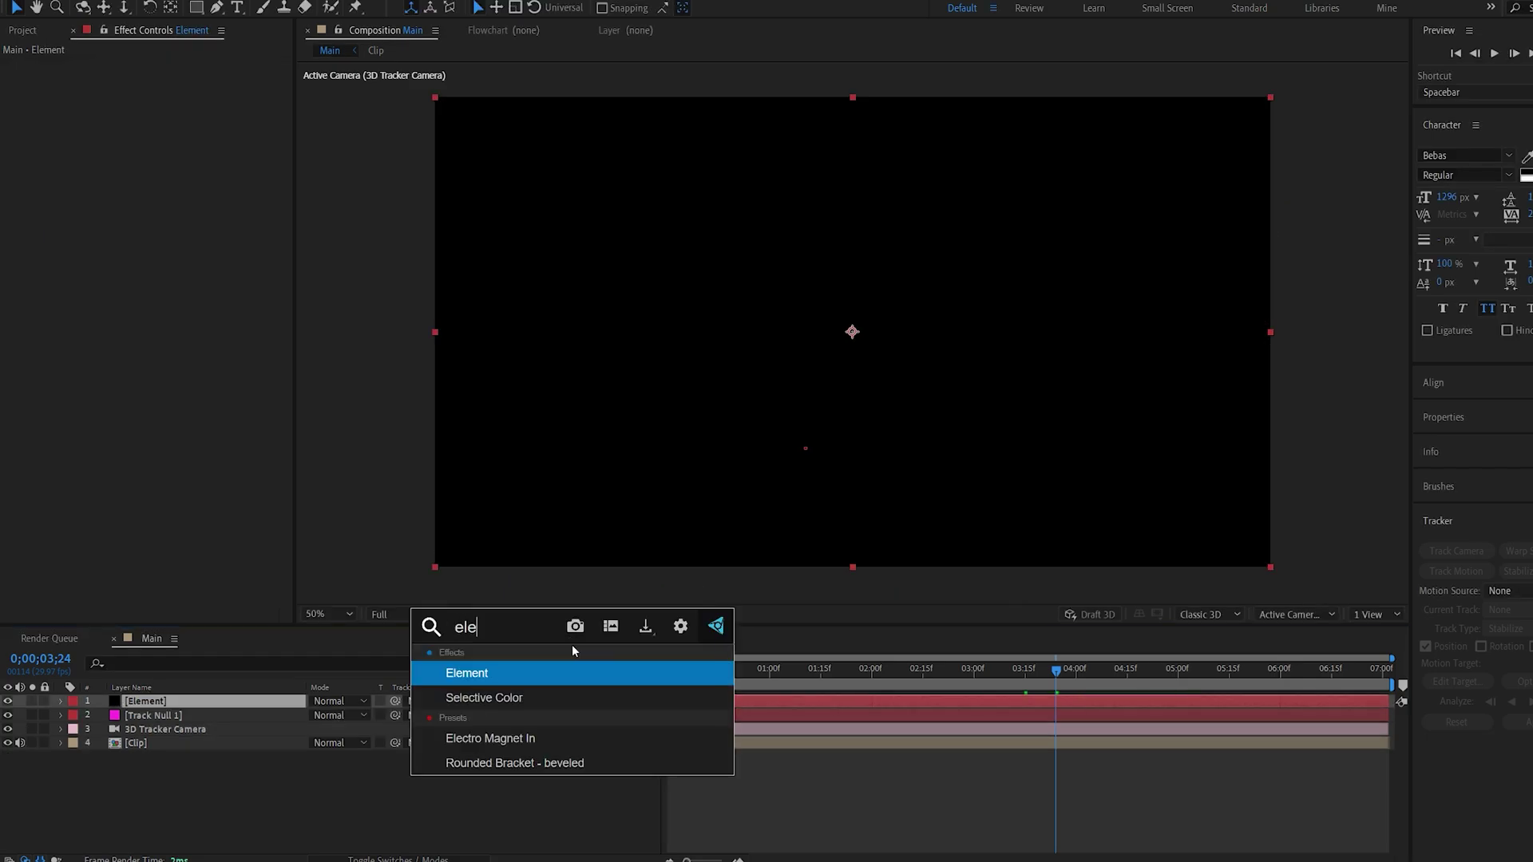
key(Return)
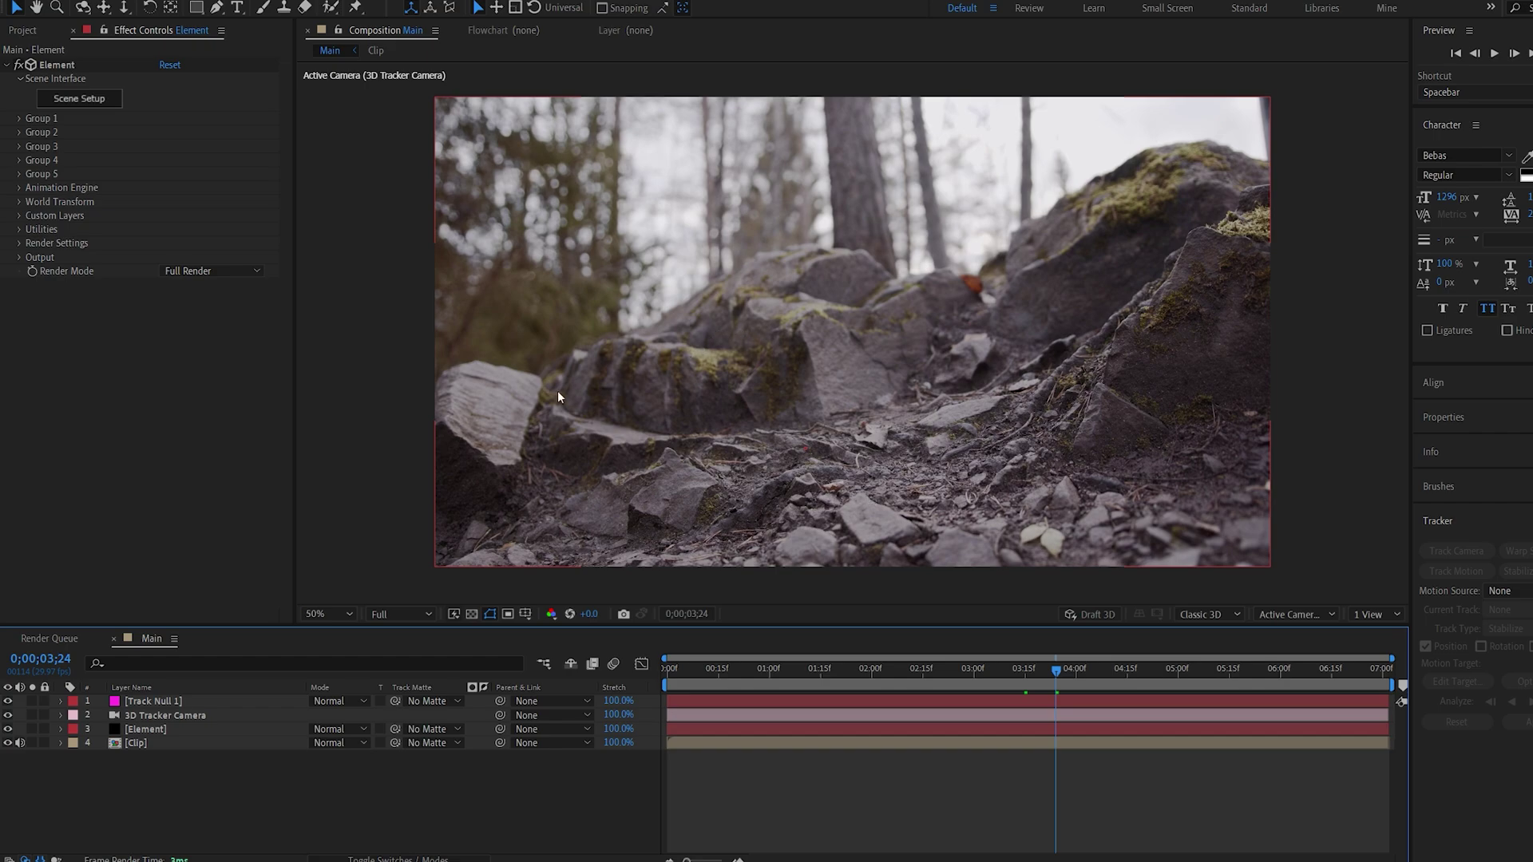
key(ctrl+space)
click(648, 316)
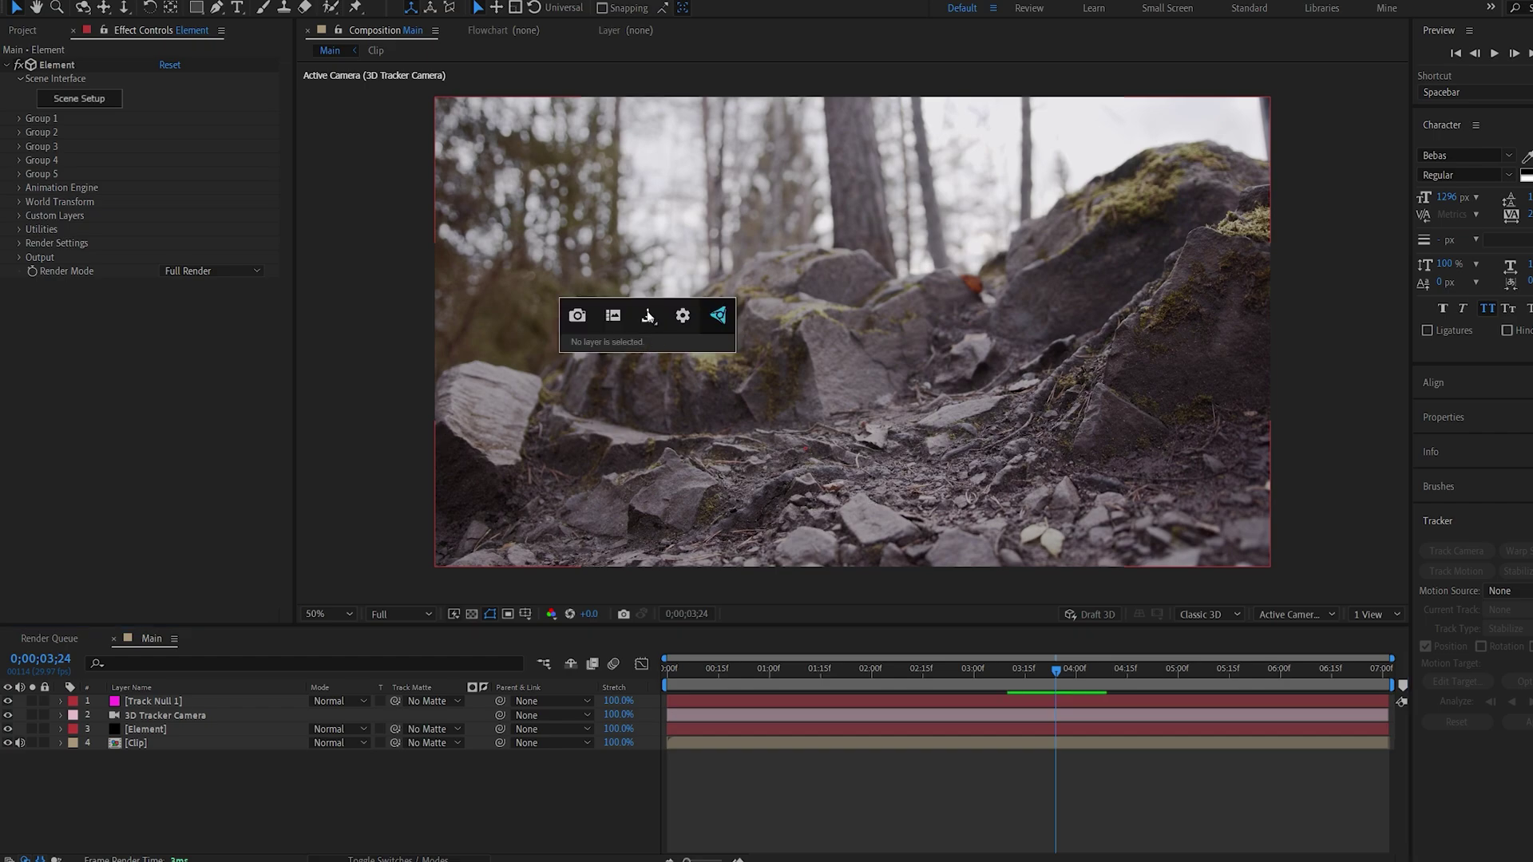
click(503, 816)
click(79, 15)
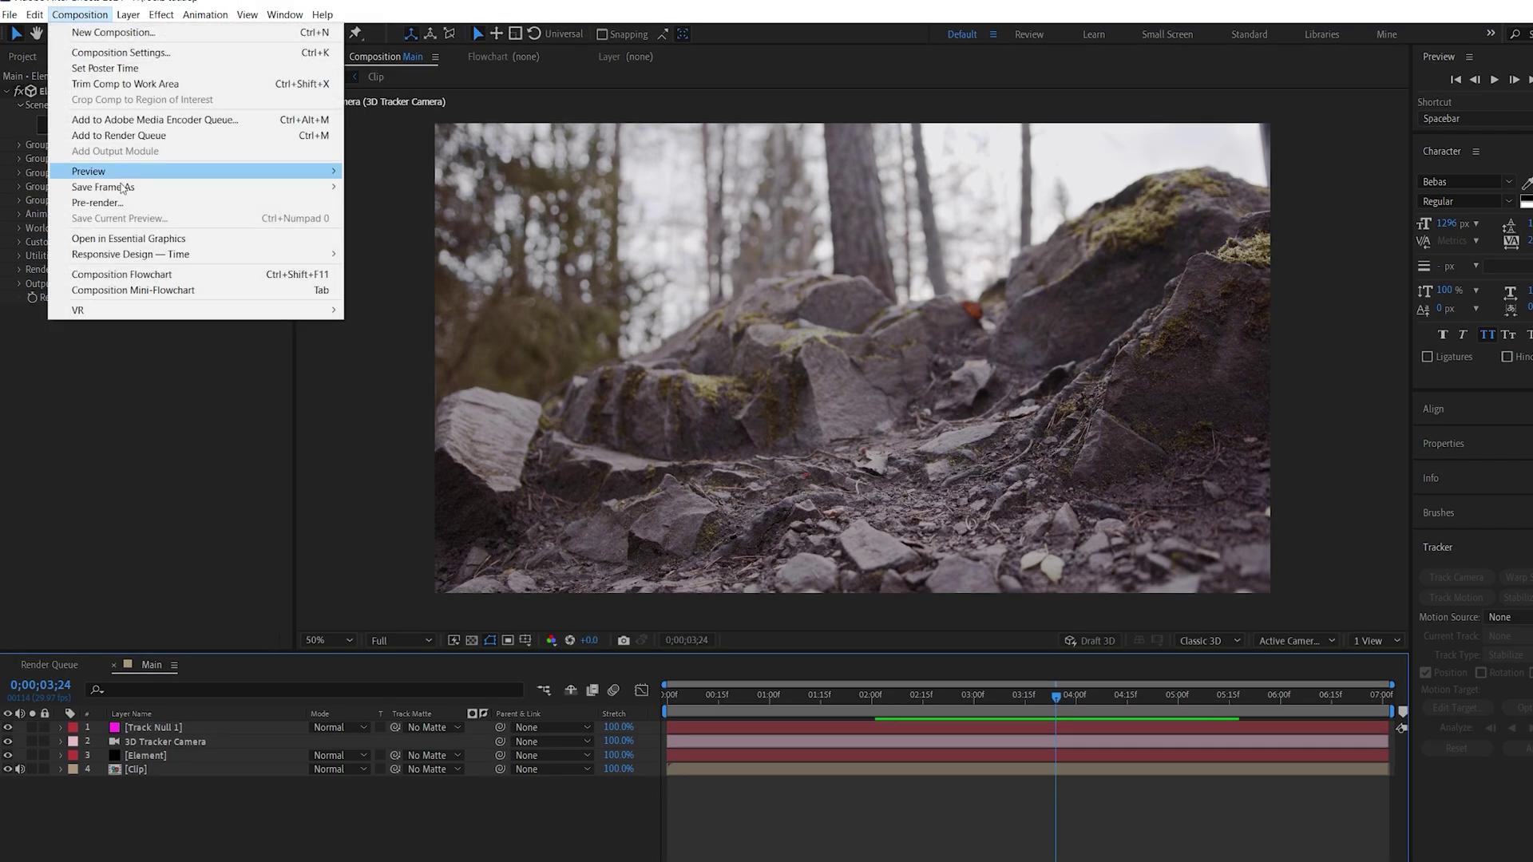
mouse_move(120, 187)
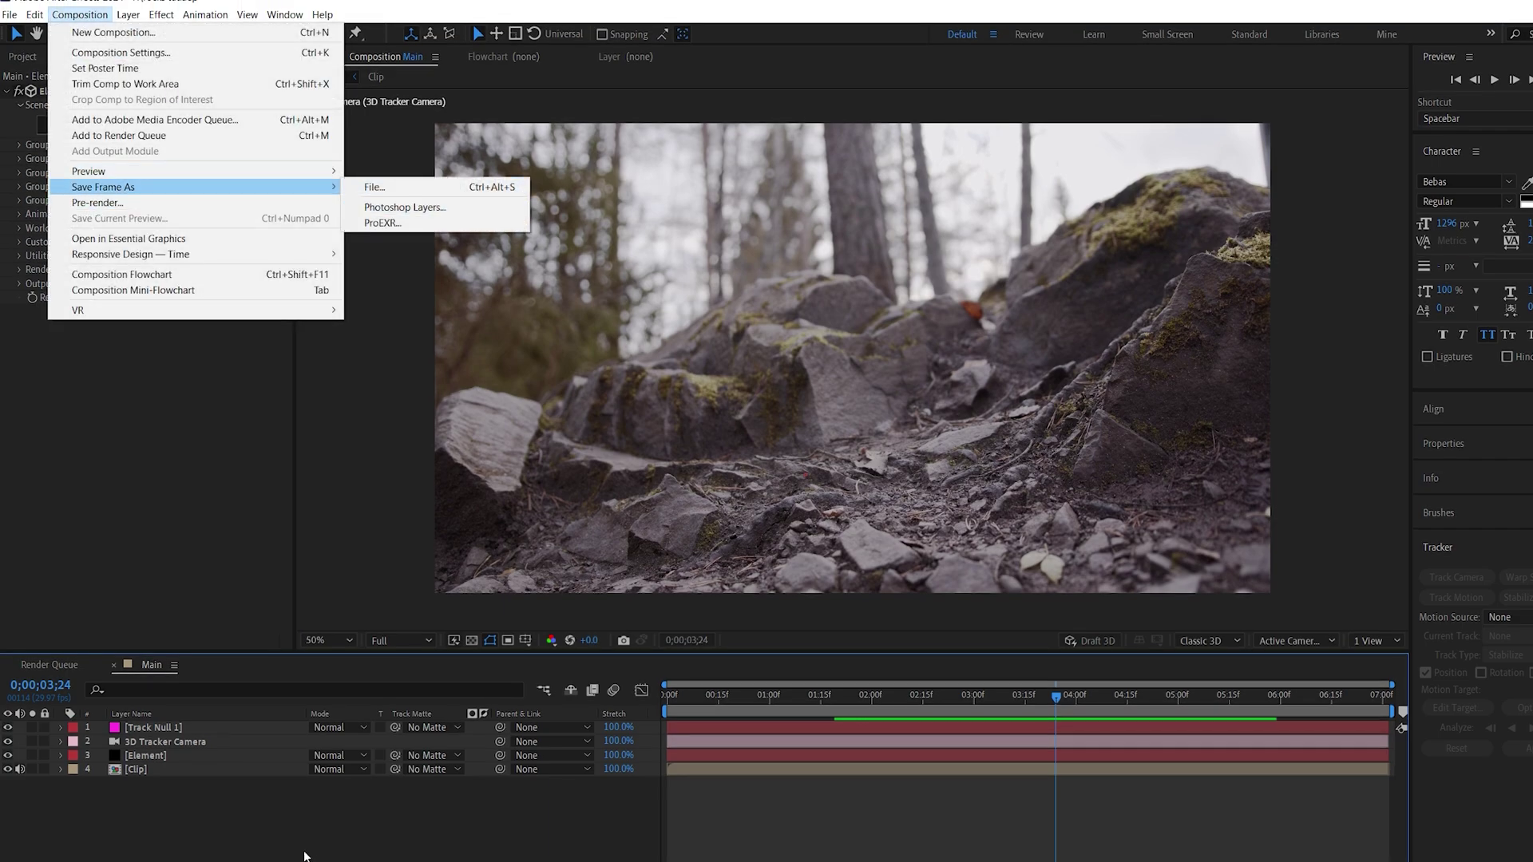
click(243, 831)
Open the Element layer's scene setup and add the rock_03 model from the Starter_Pack_Physical collection
click(152, 756)
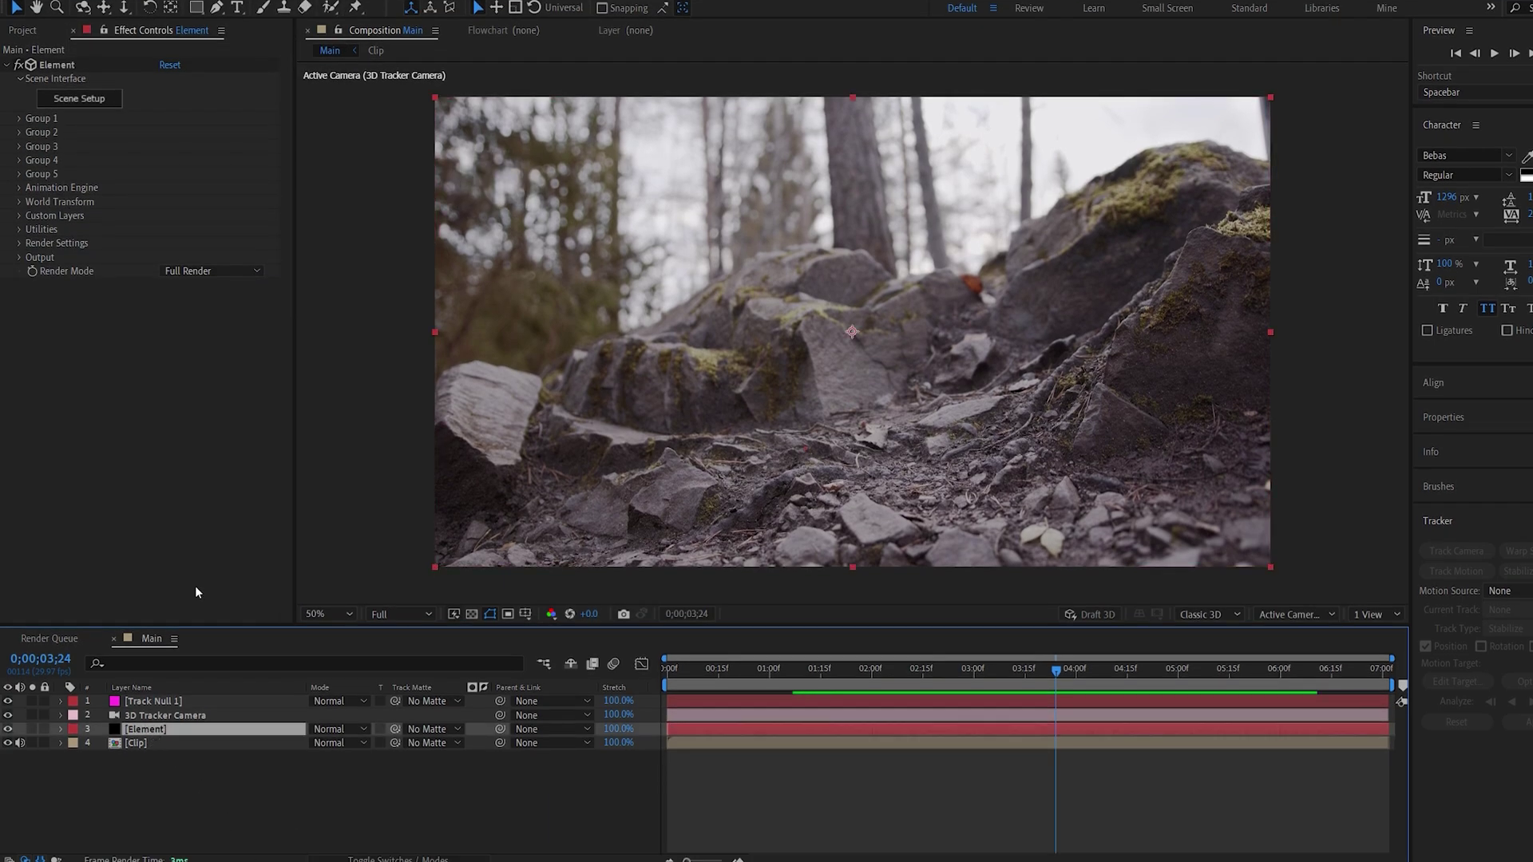
click(77, 98)
click(1427, 156)
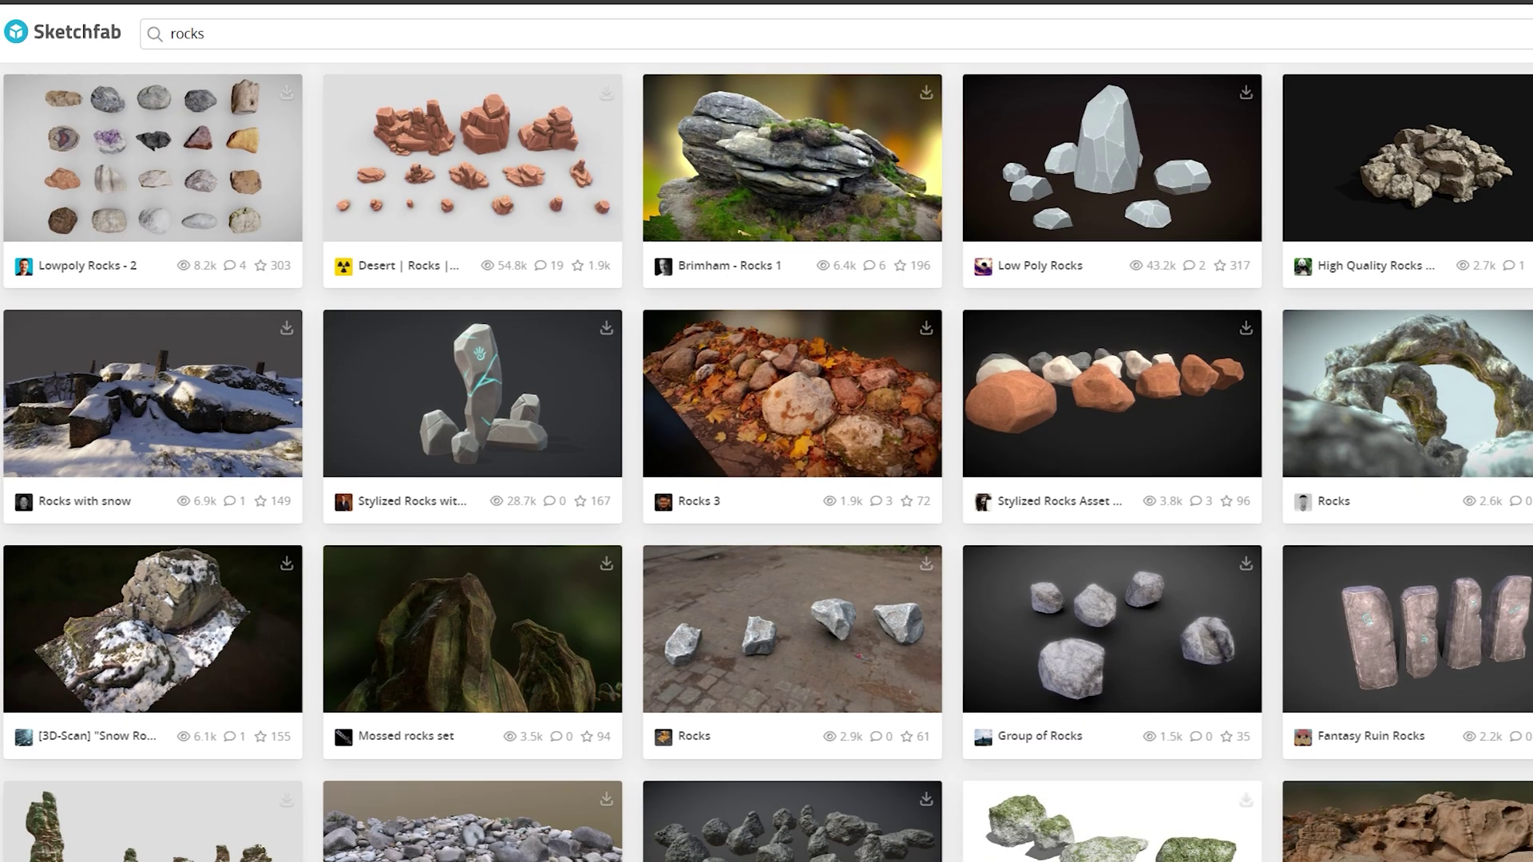
scroll(766, 463, down, 5)
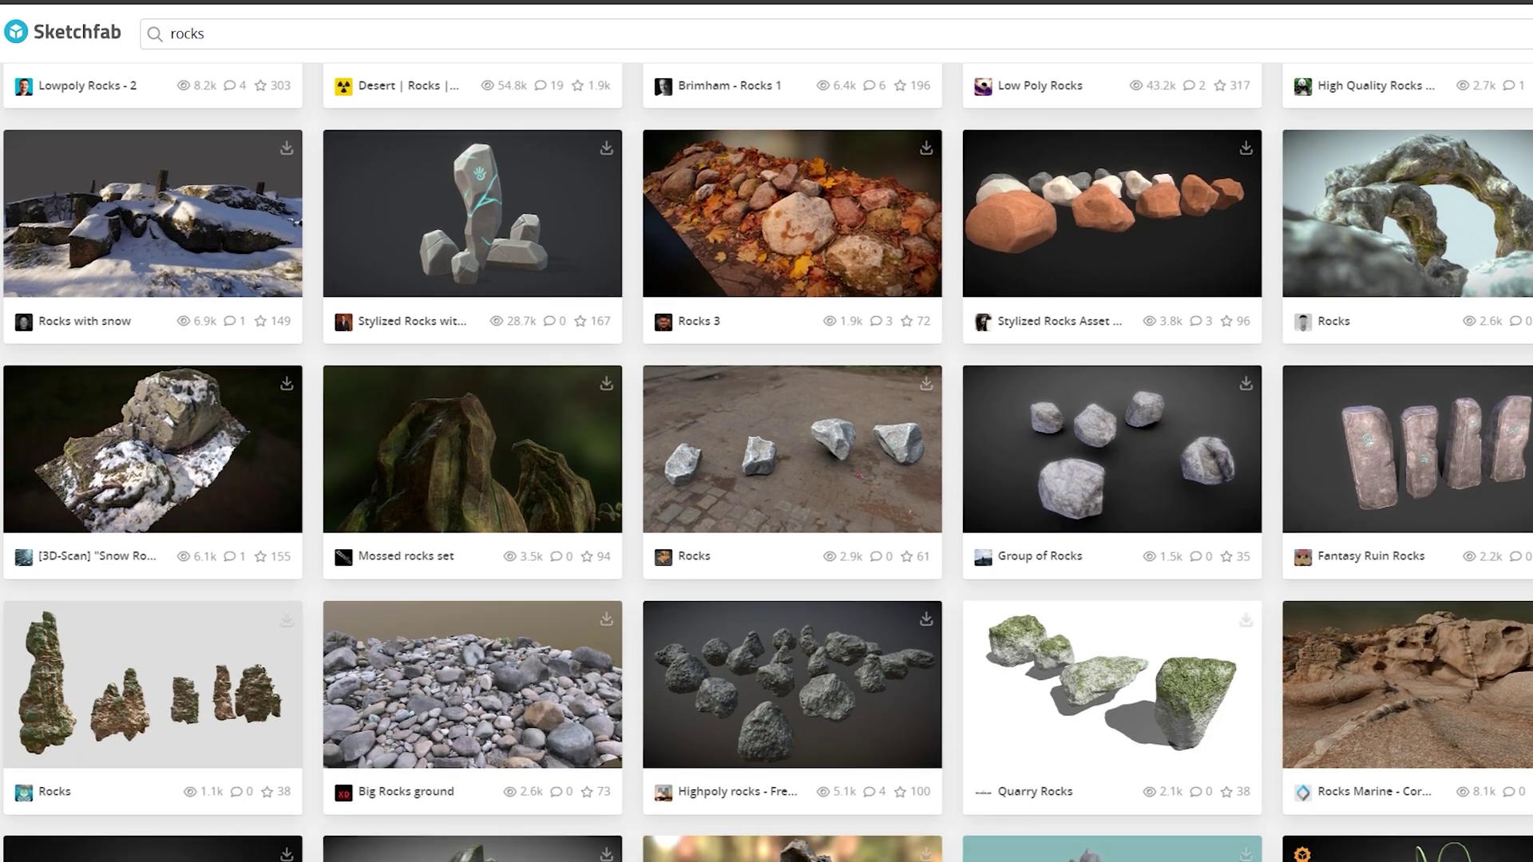
scroll(1060, 475, down, 1)
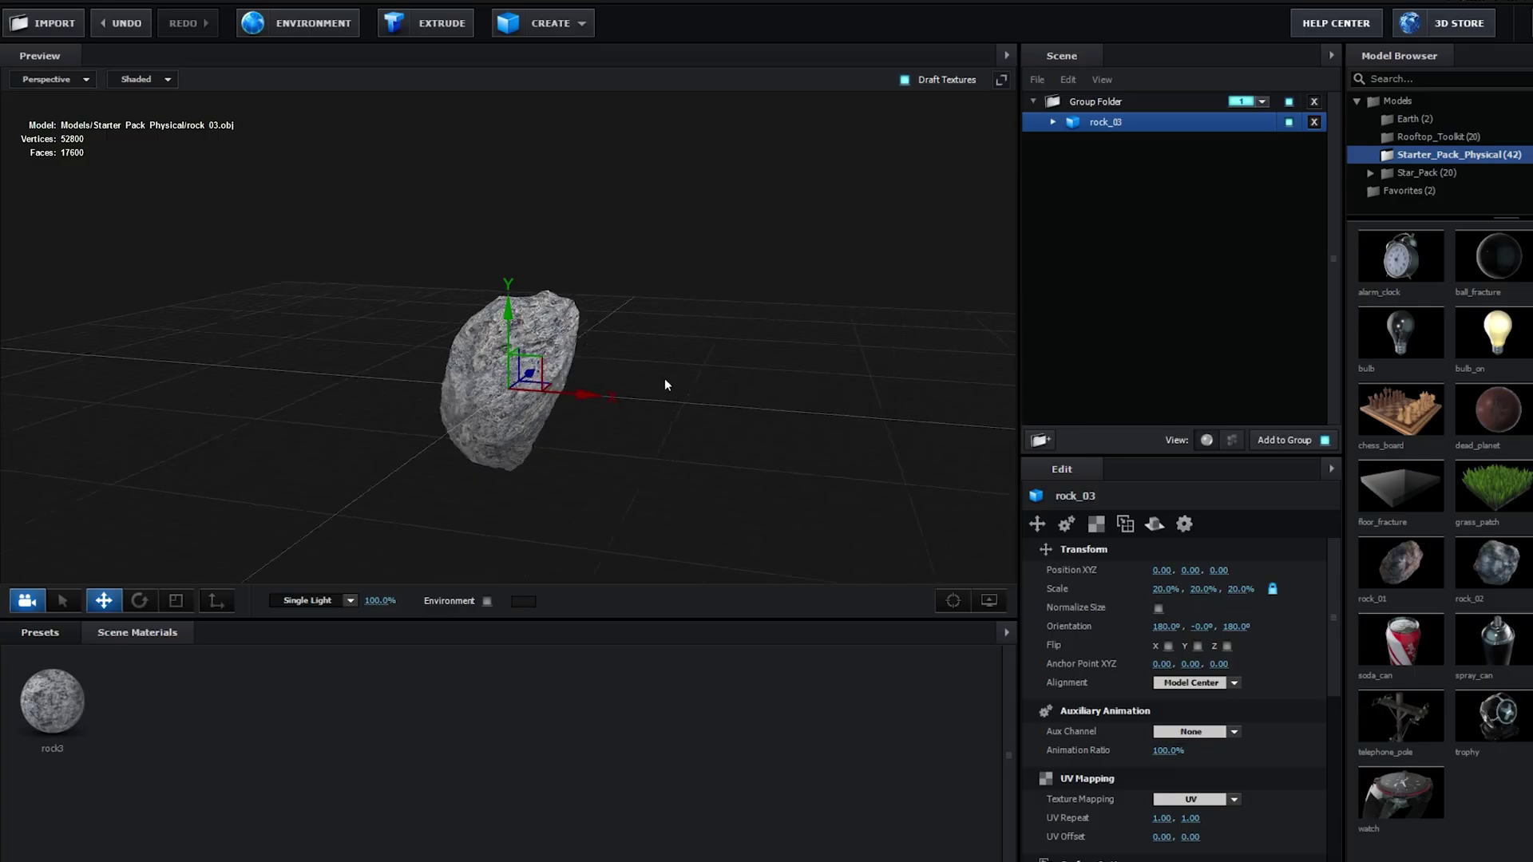
Use a.jpg as the environment texture of the 3D scene and inspect the rock's lighting in the preview
drag(751, 408, 705, 407)
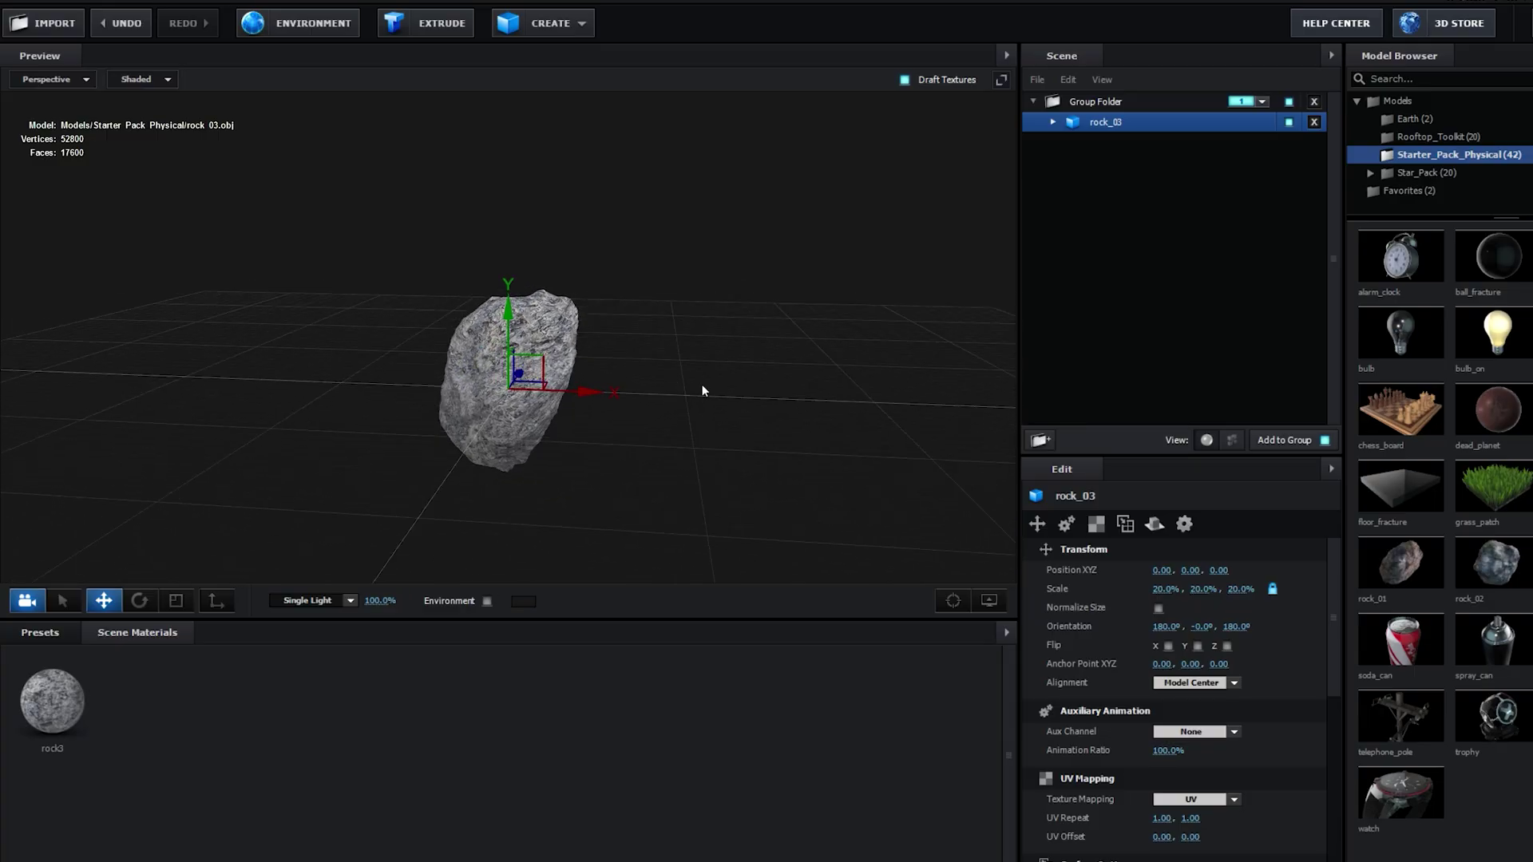
click(315, 31)
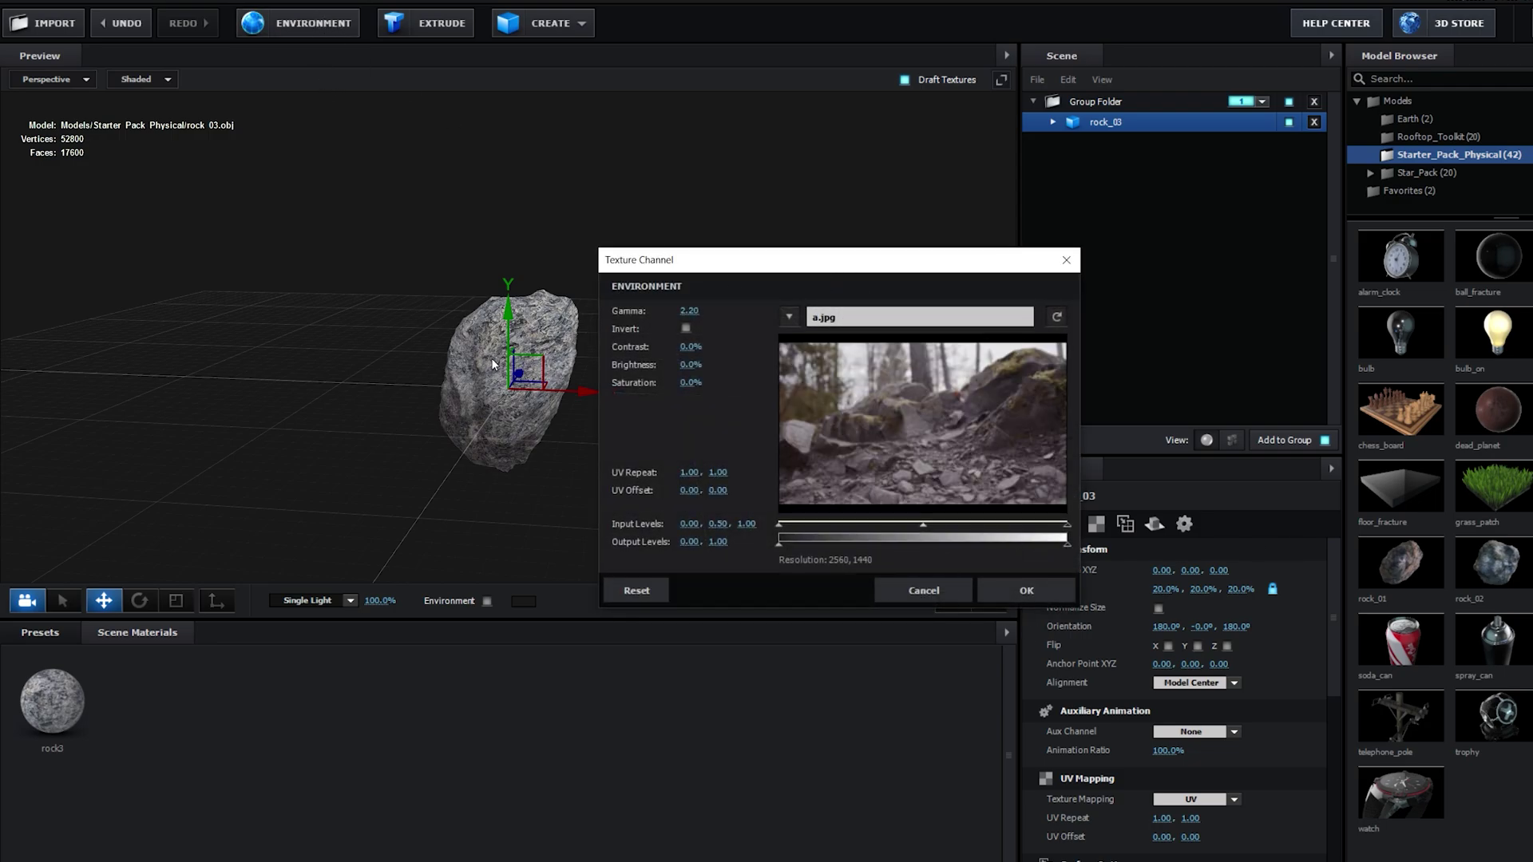
click(1023, 592)
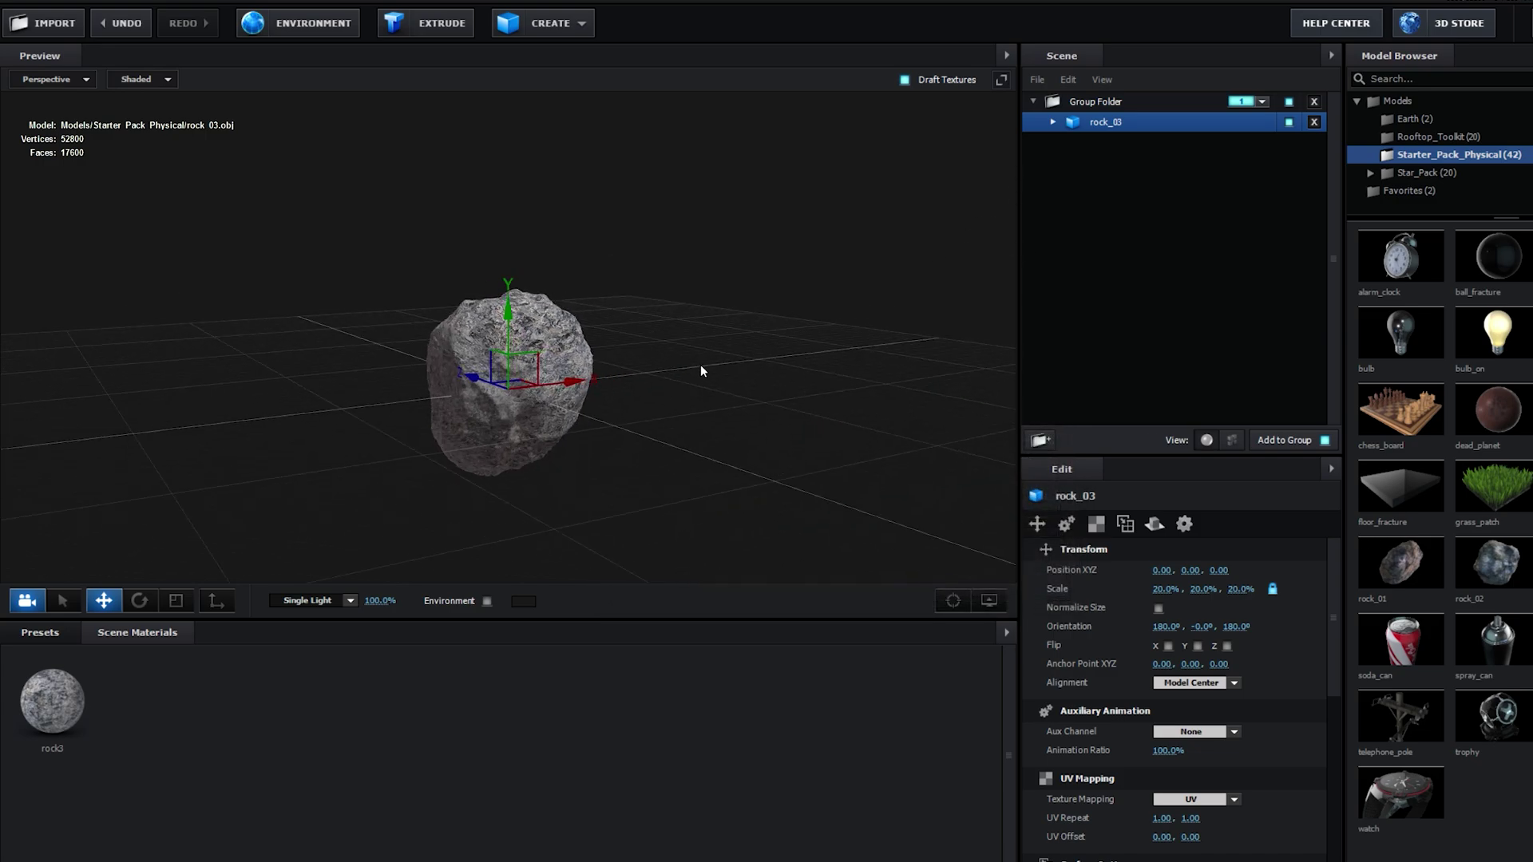
drag(699, 364, 714, 385)
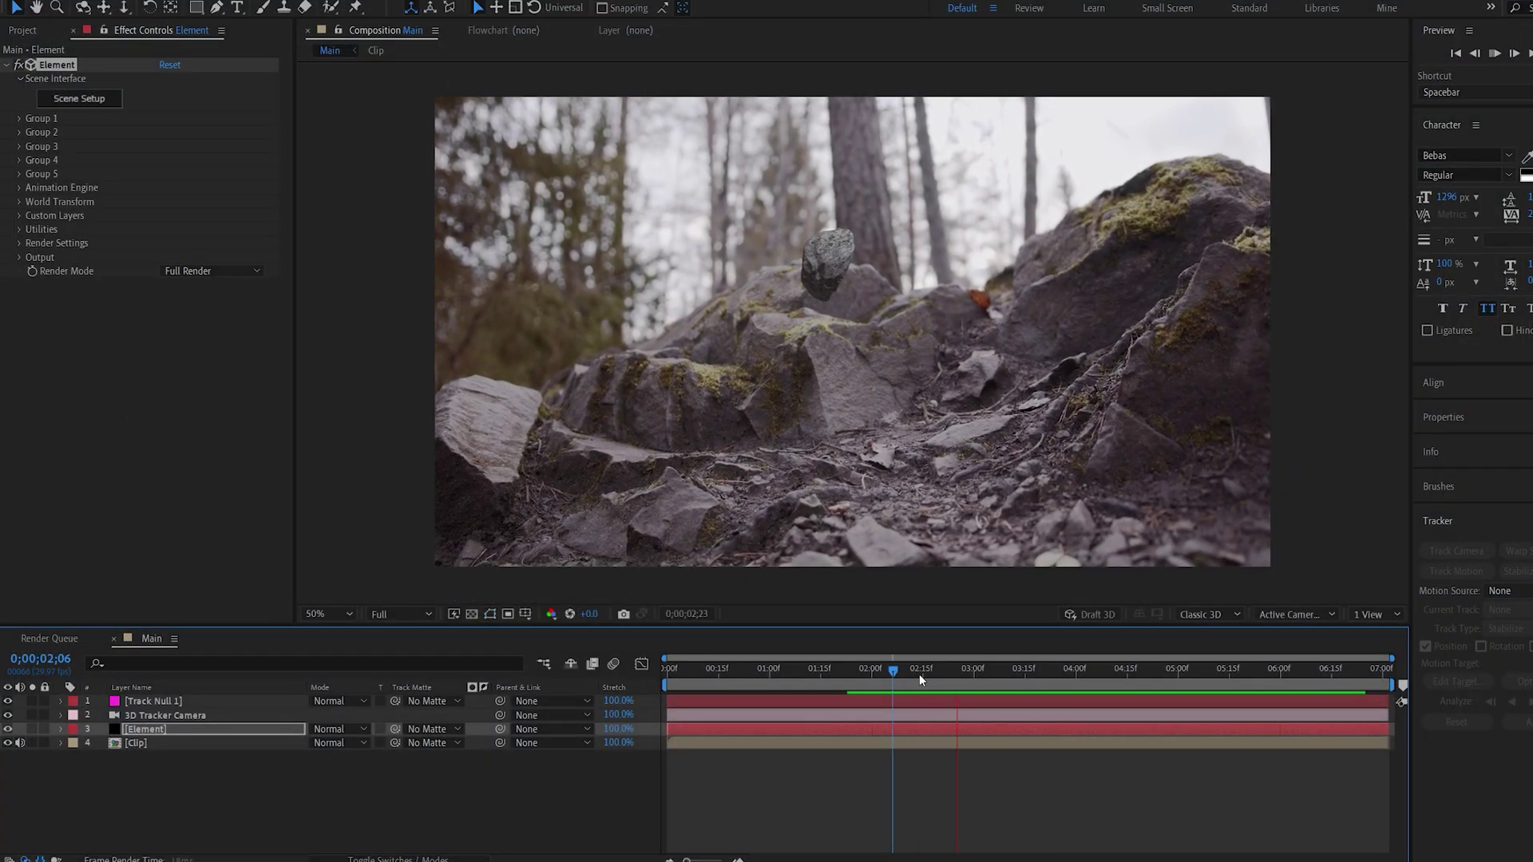
Copy Track Null 1's Z position into the Element effect's Group 1 Position Z, setting it to 3830.2
drag(918, 674, 1001, 674)
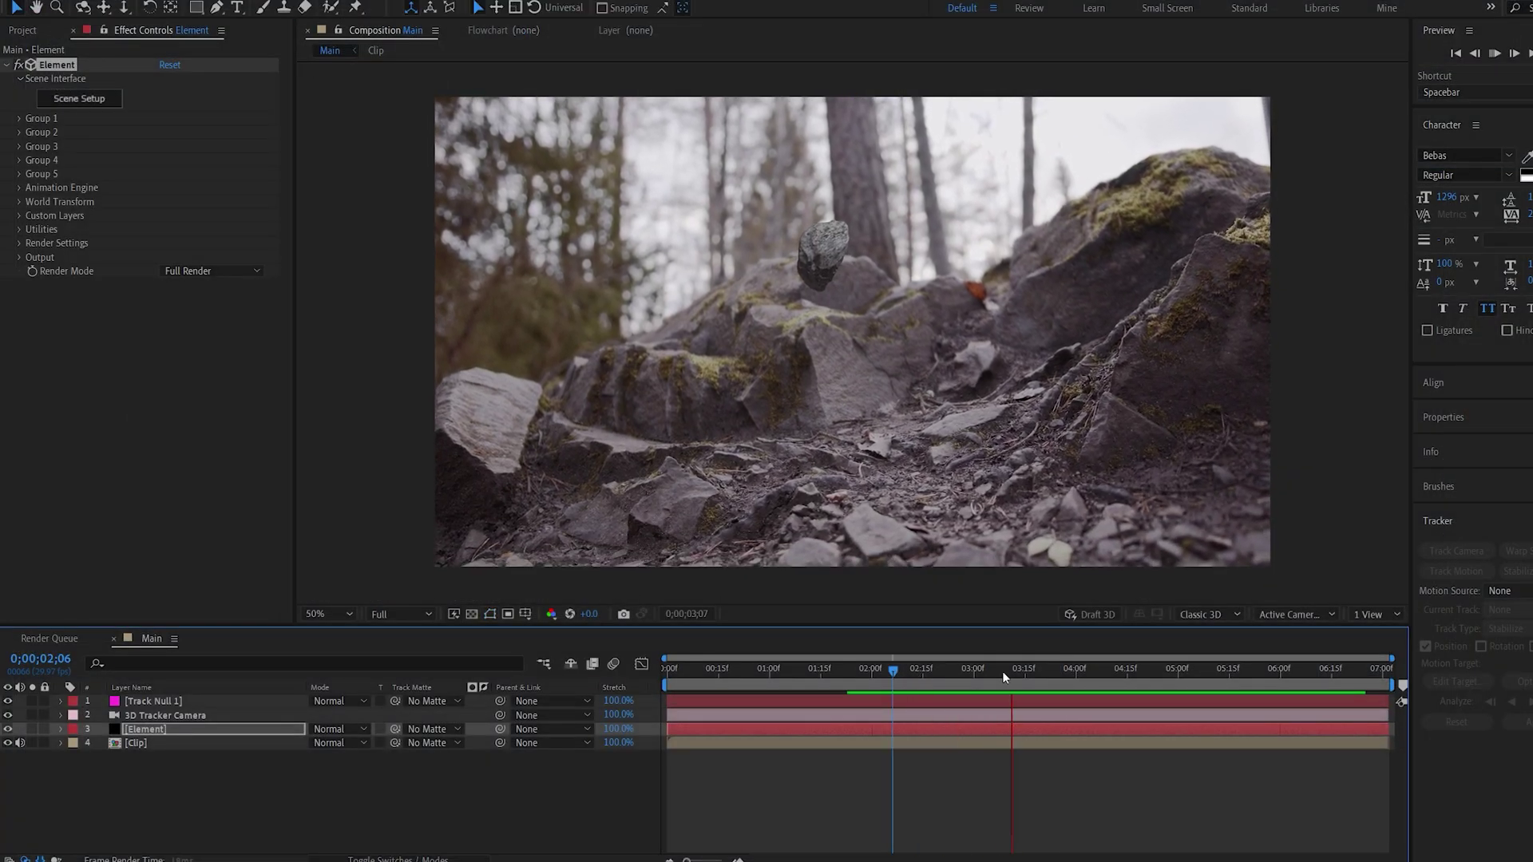
click(152, 701)
key(p)
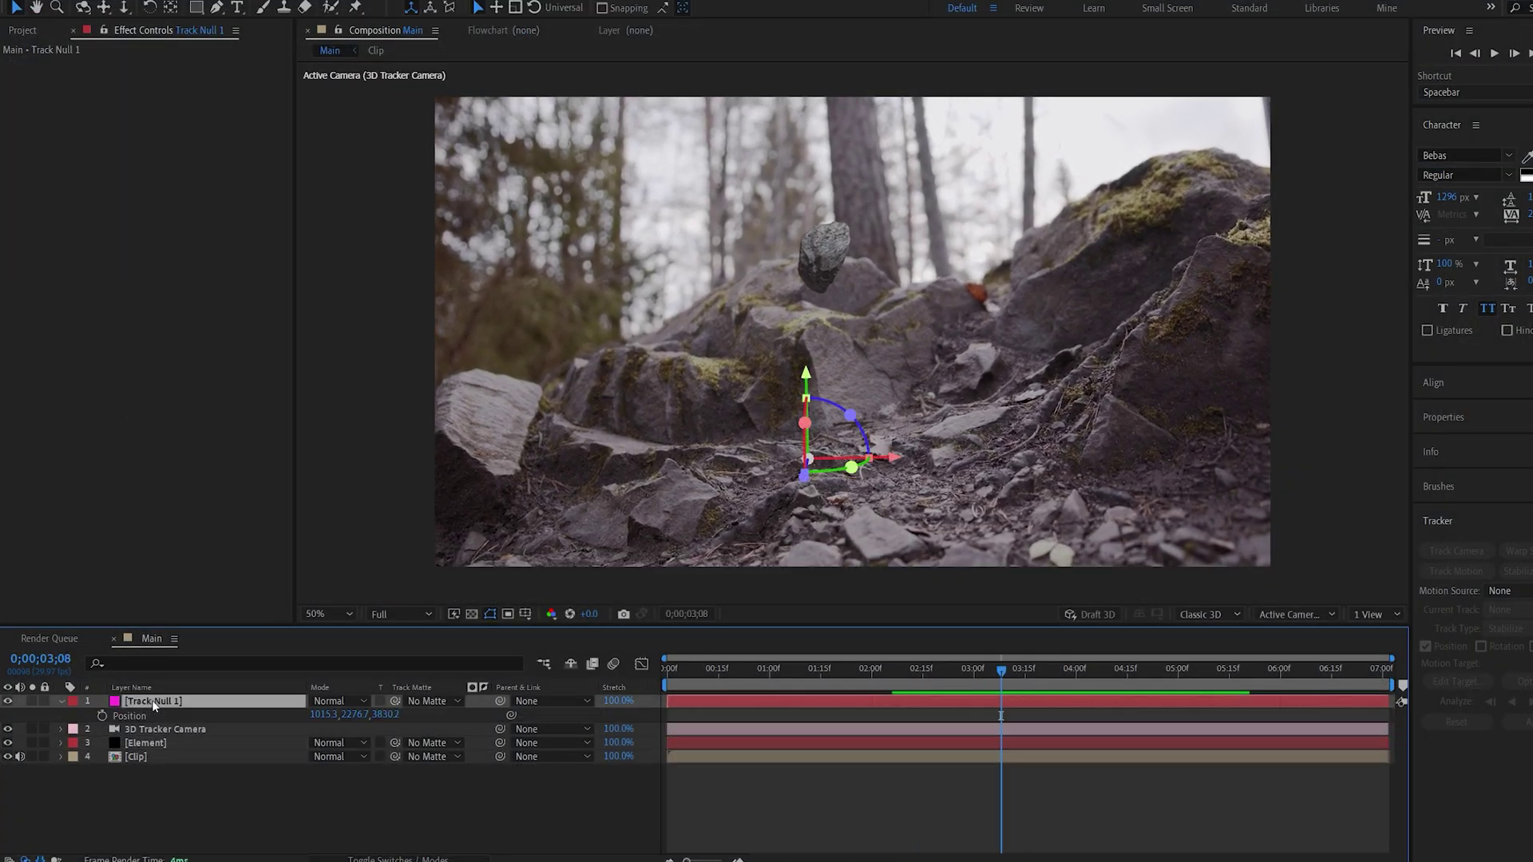
click(152, 743)
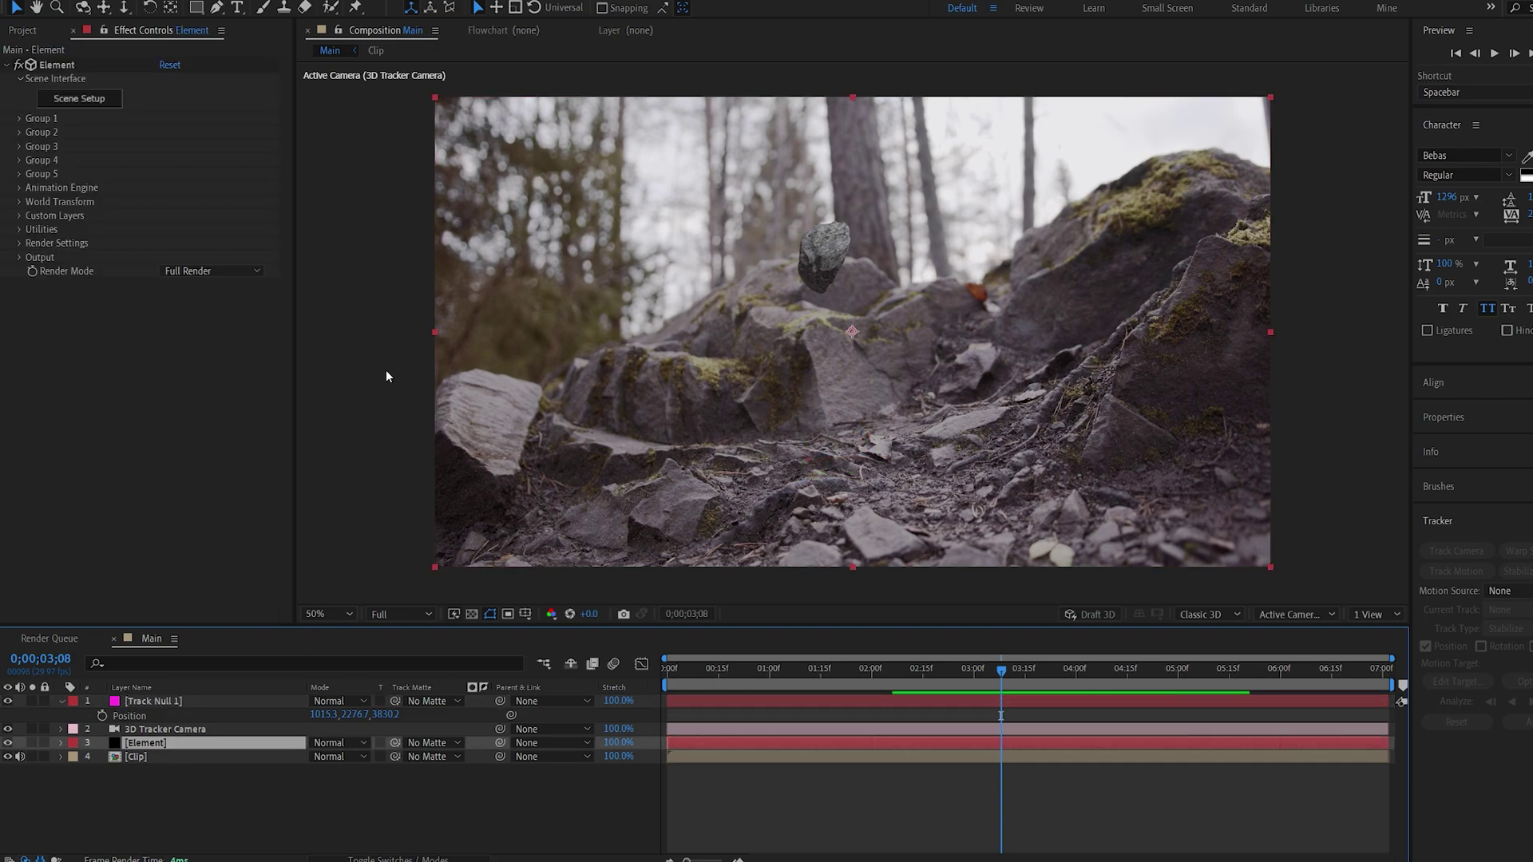
click(20, 118)
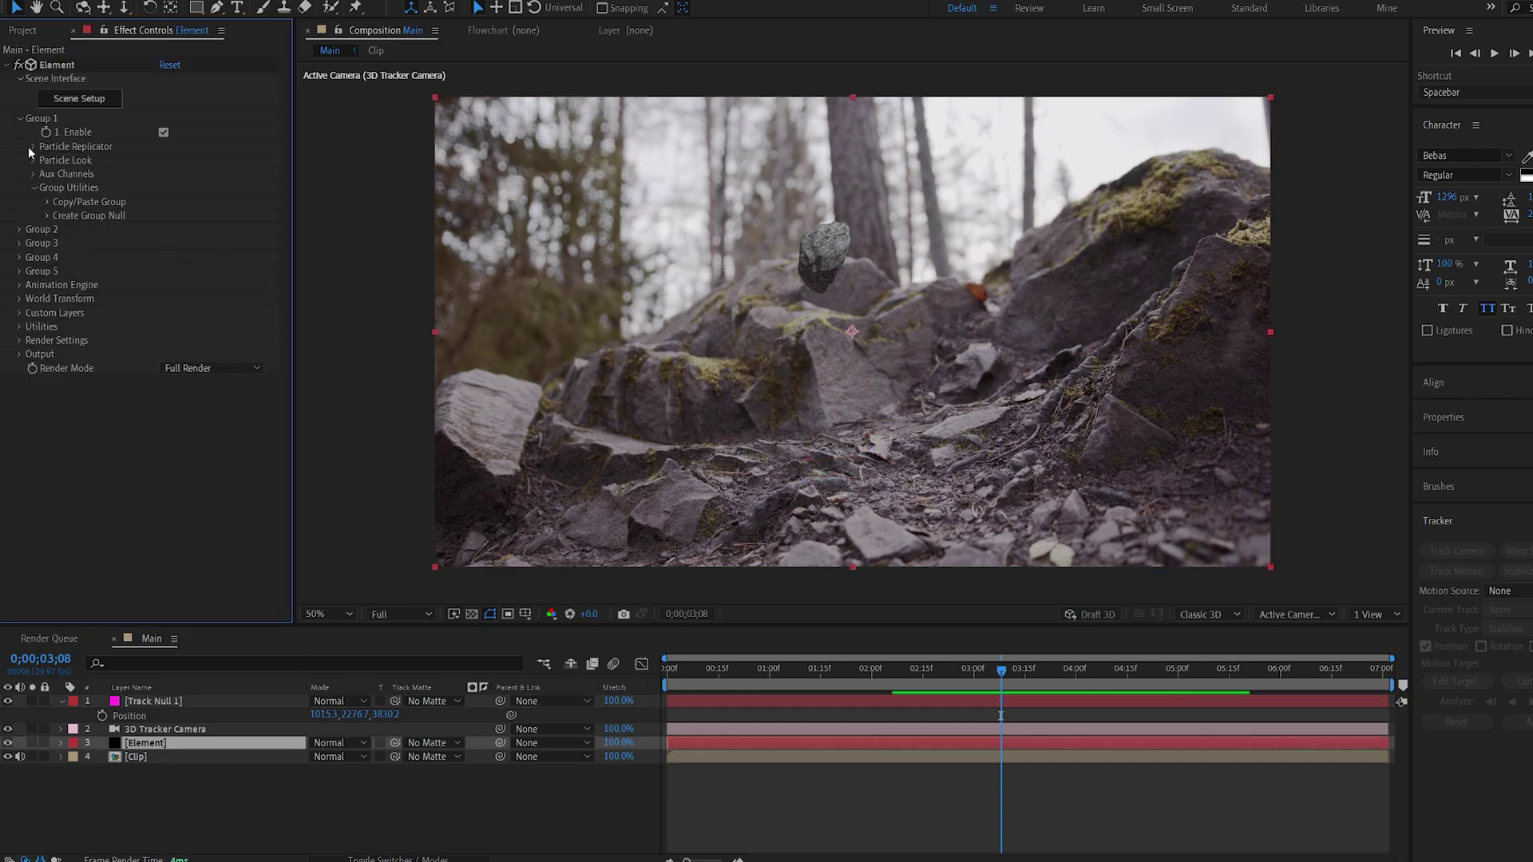
click(29, 147)
click(395, 715)
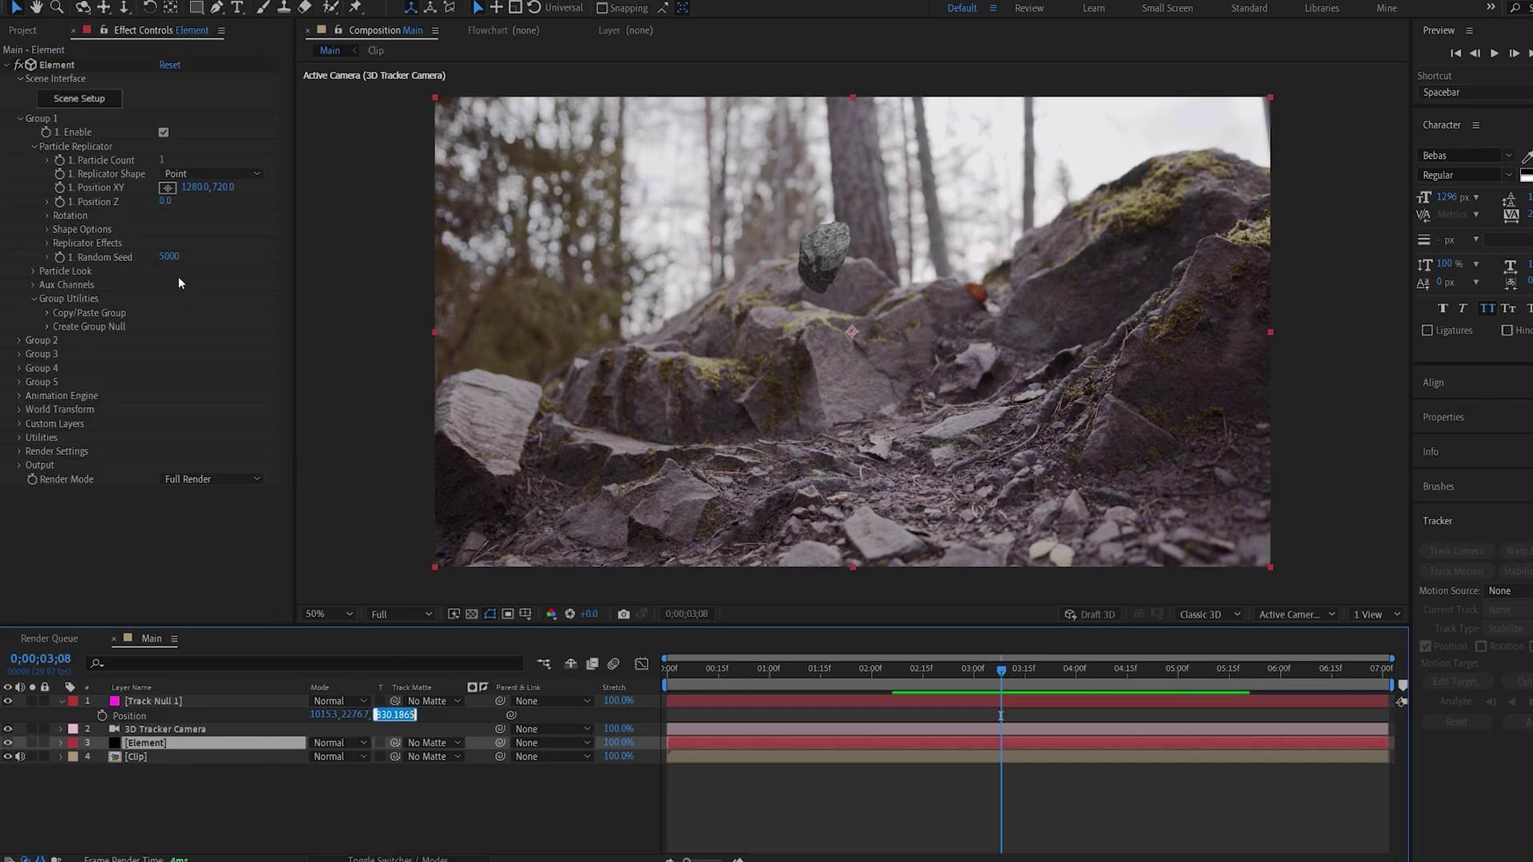
click(166, 202)
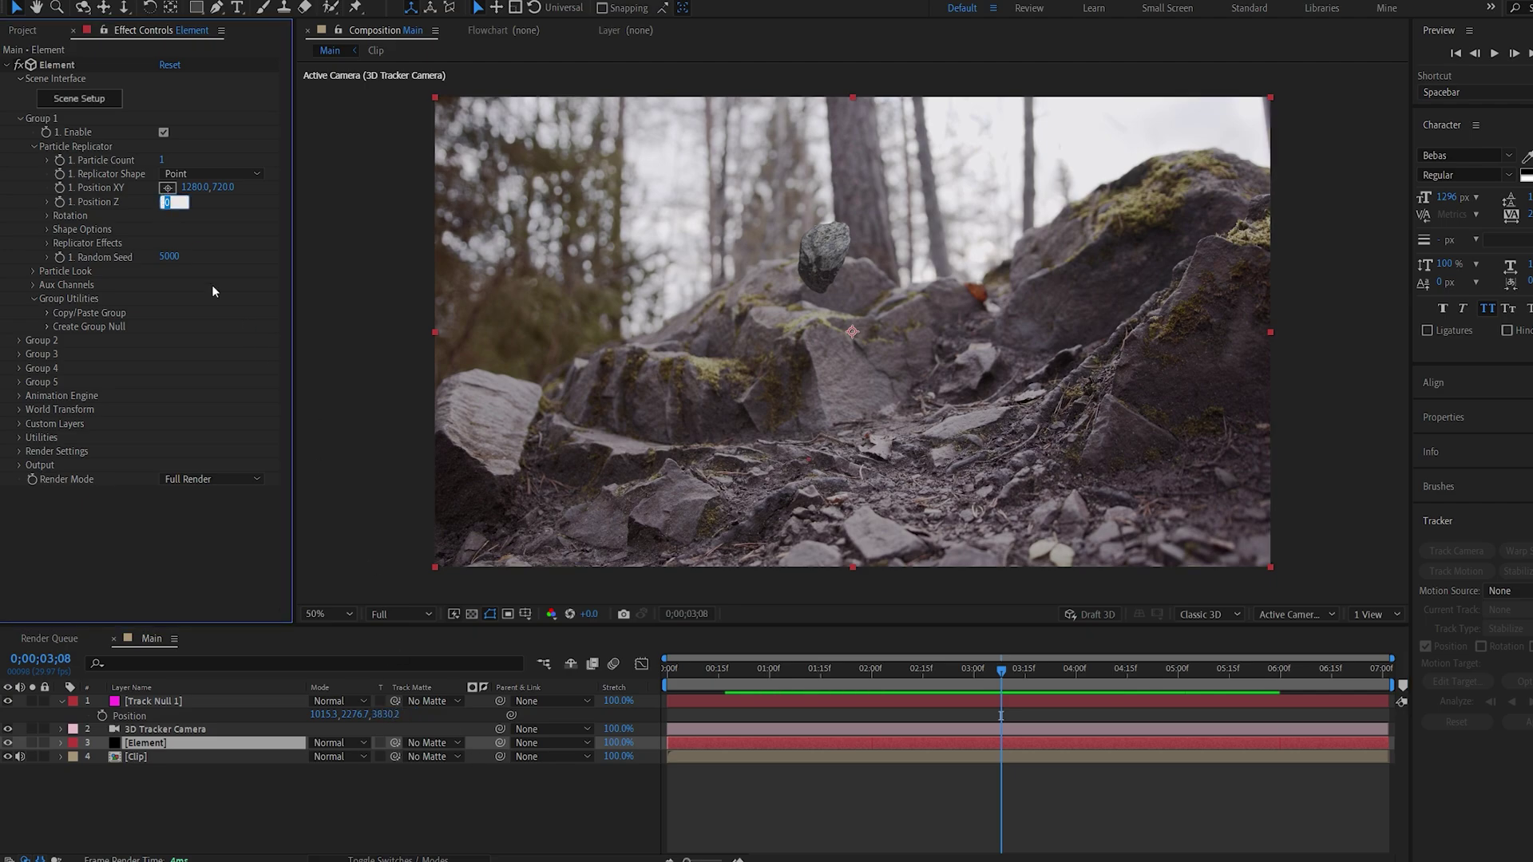
key(ctrl+v)
key(Return)
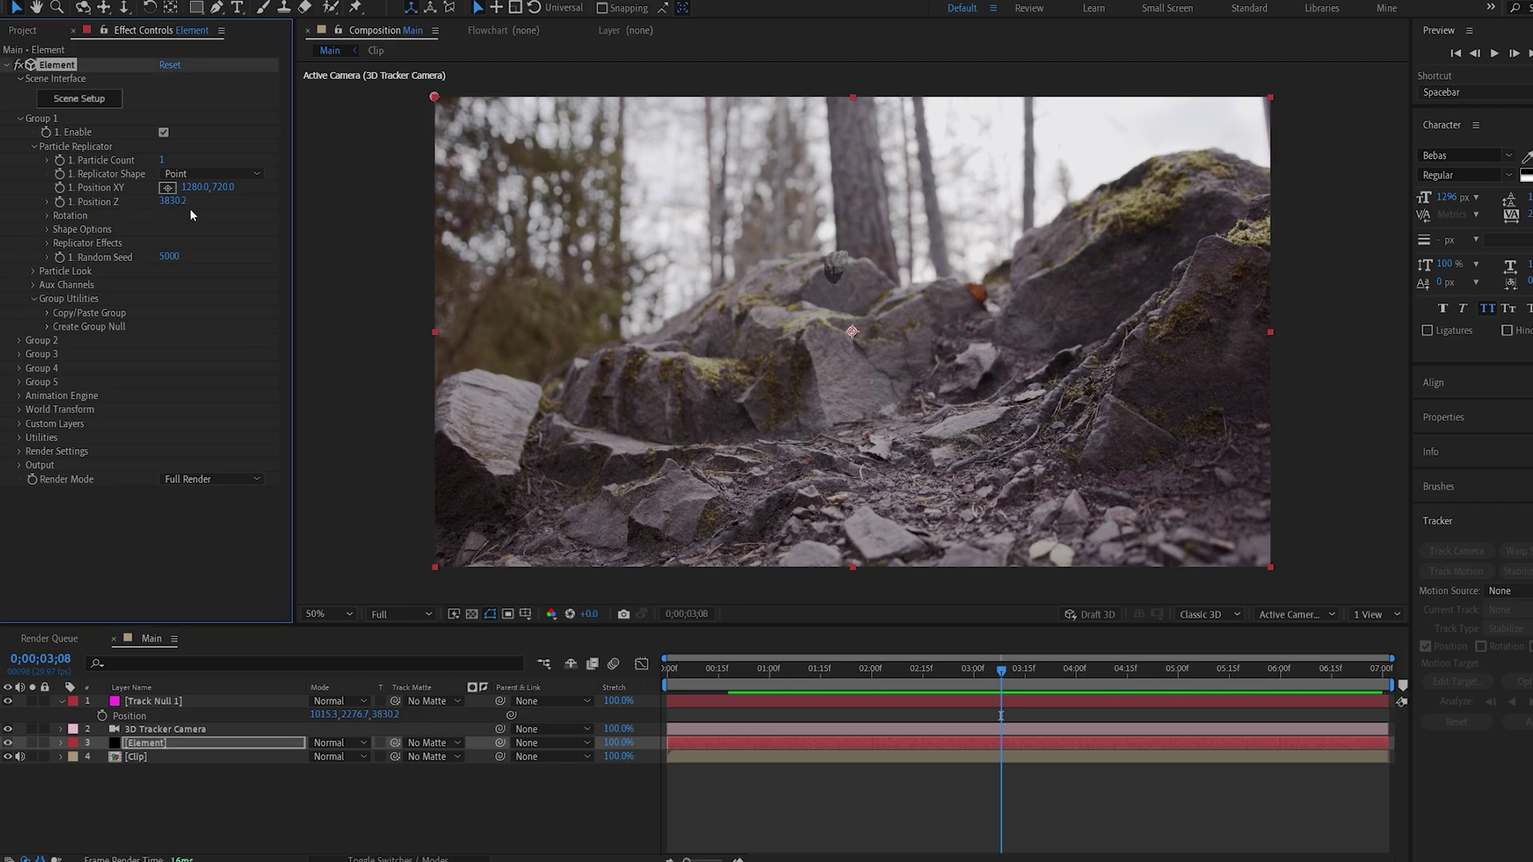
Set Group 1's replicator shape to 3D Grid, with Grid X 8, Grid Y 4 and Grid Z 5
key(space)
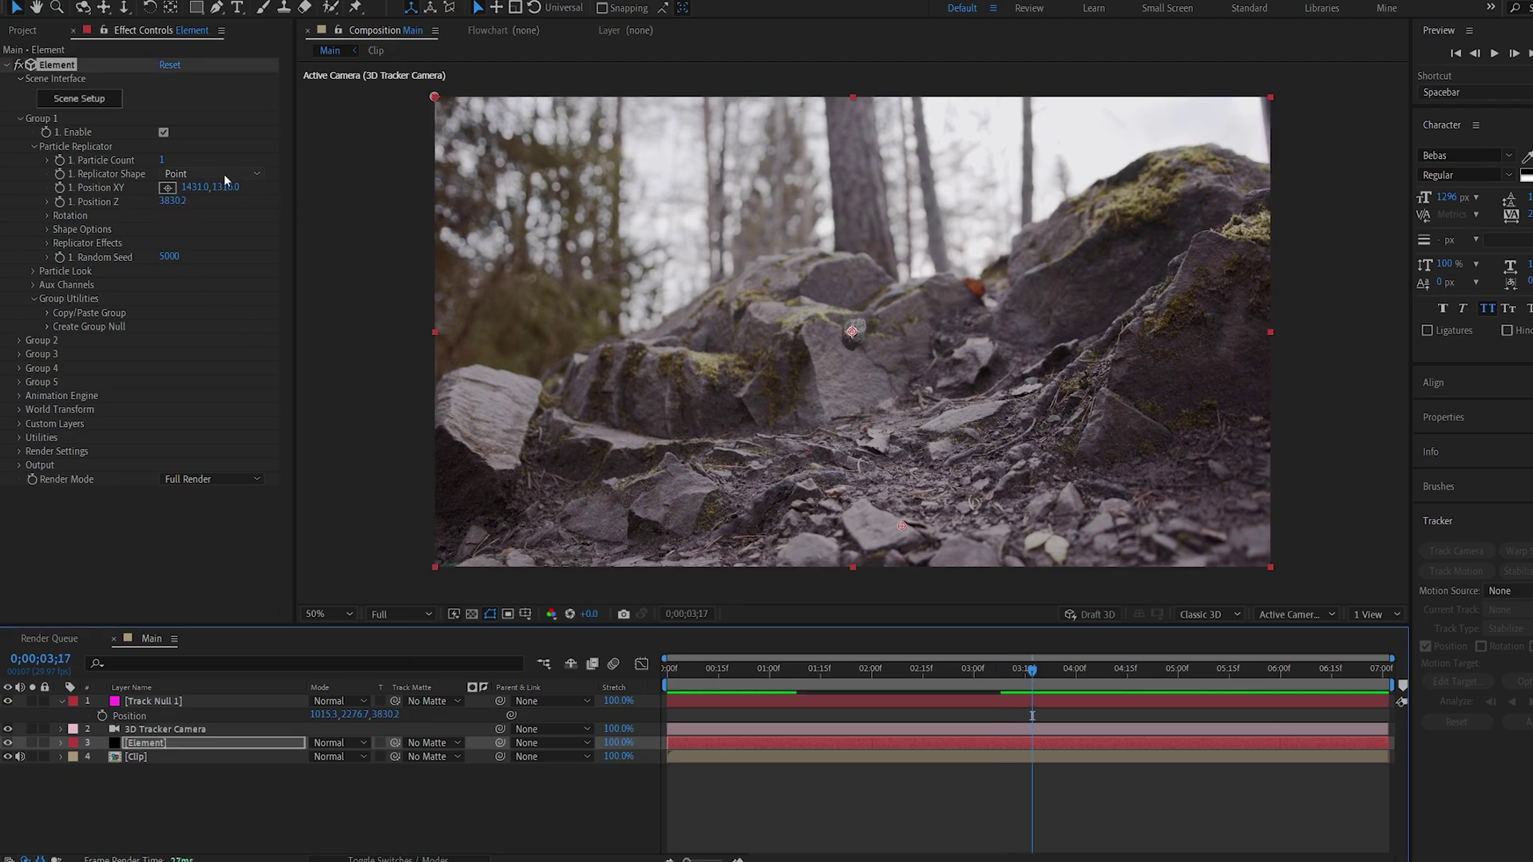
click(224, 174)
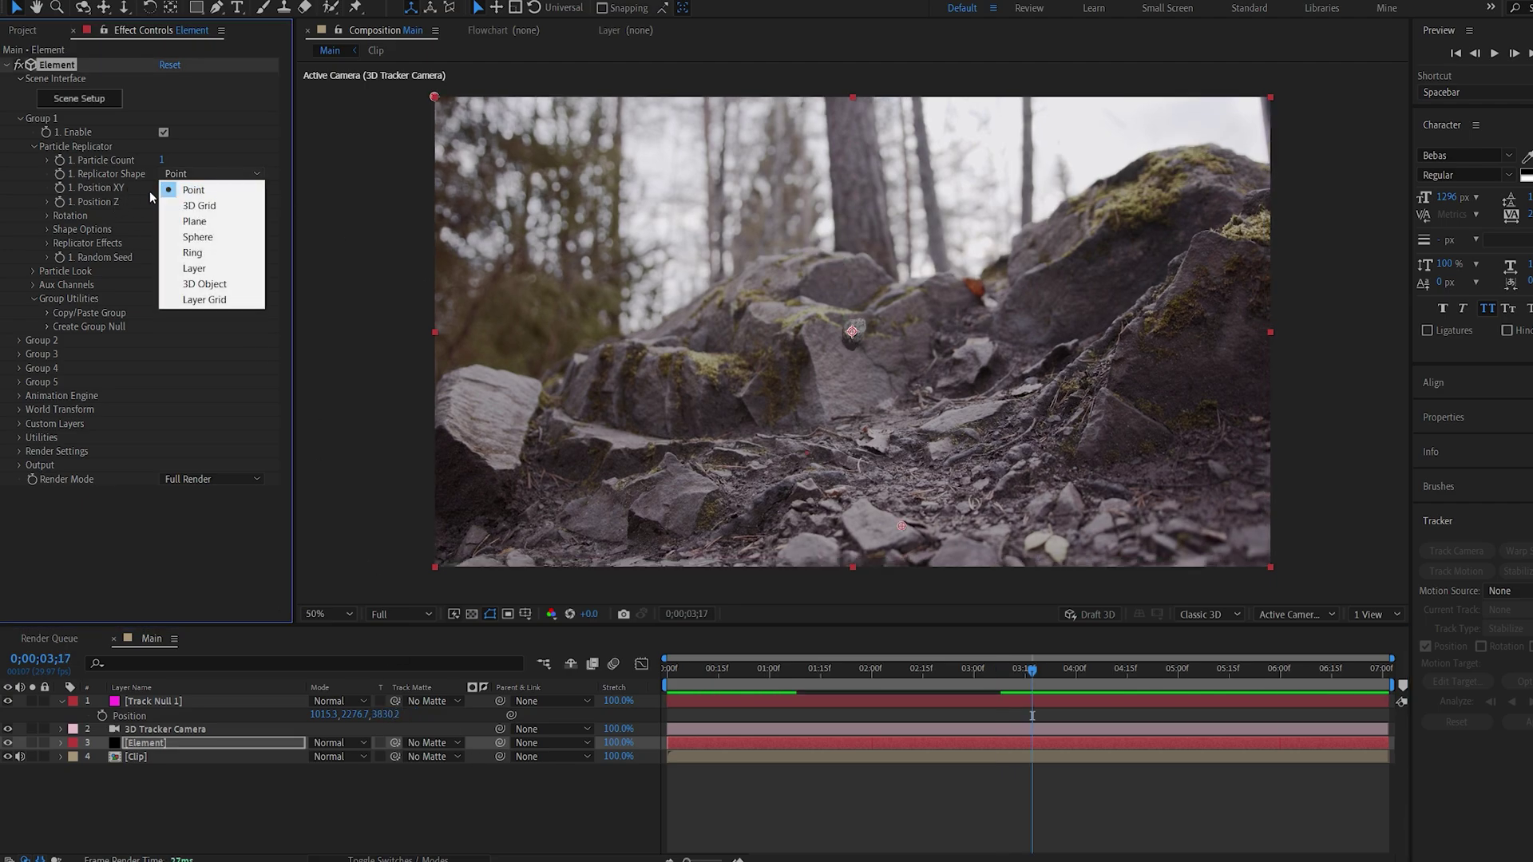
click(240, 207)
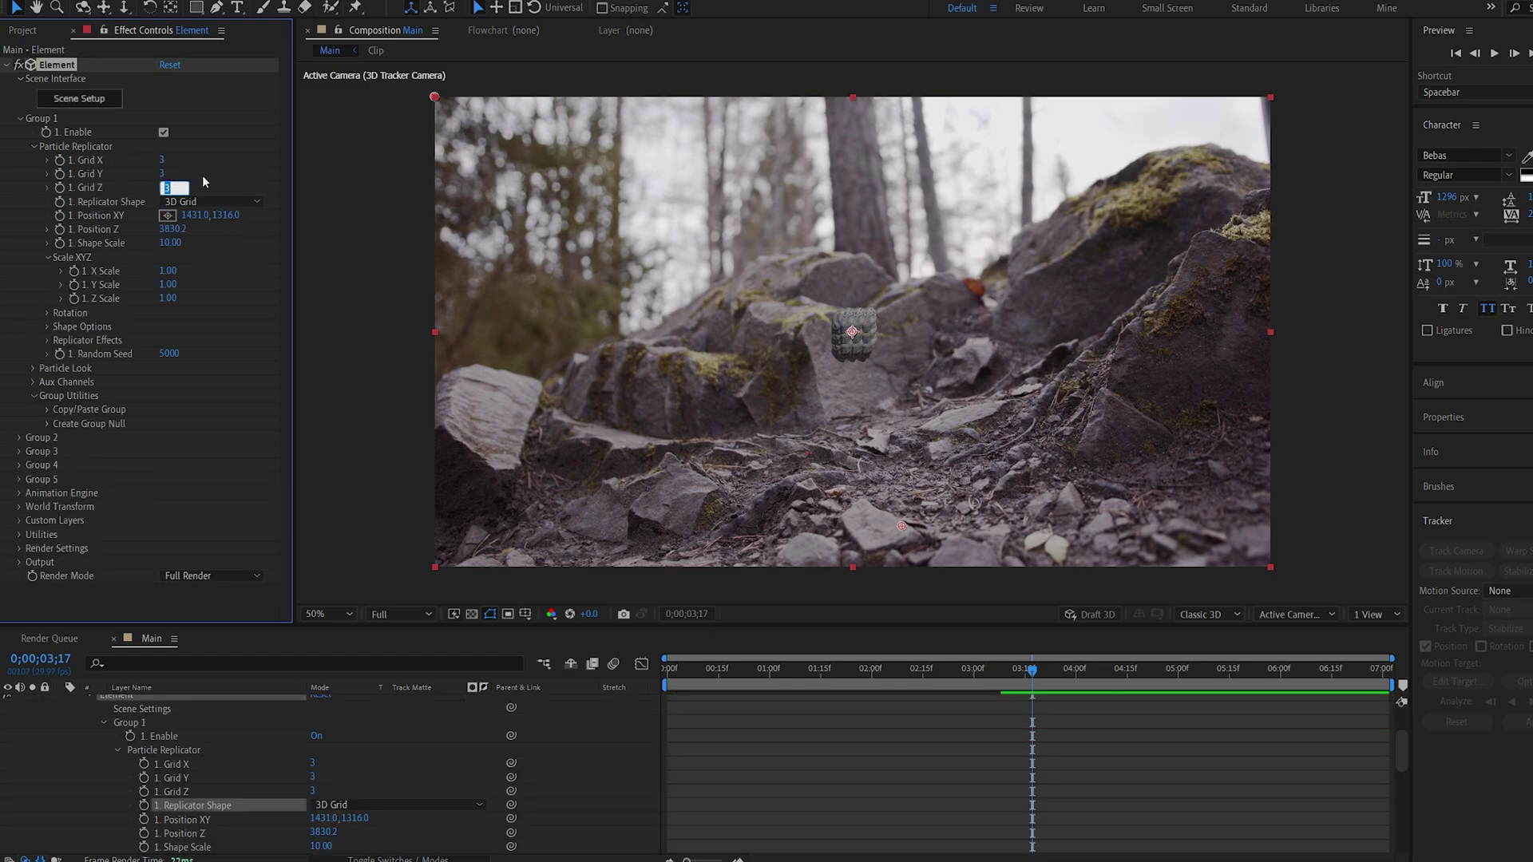
text(5)
key(Return)
click(163, 173)
text(4)
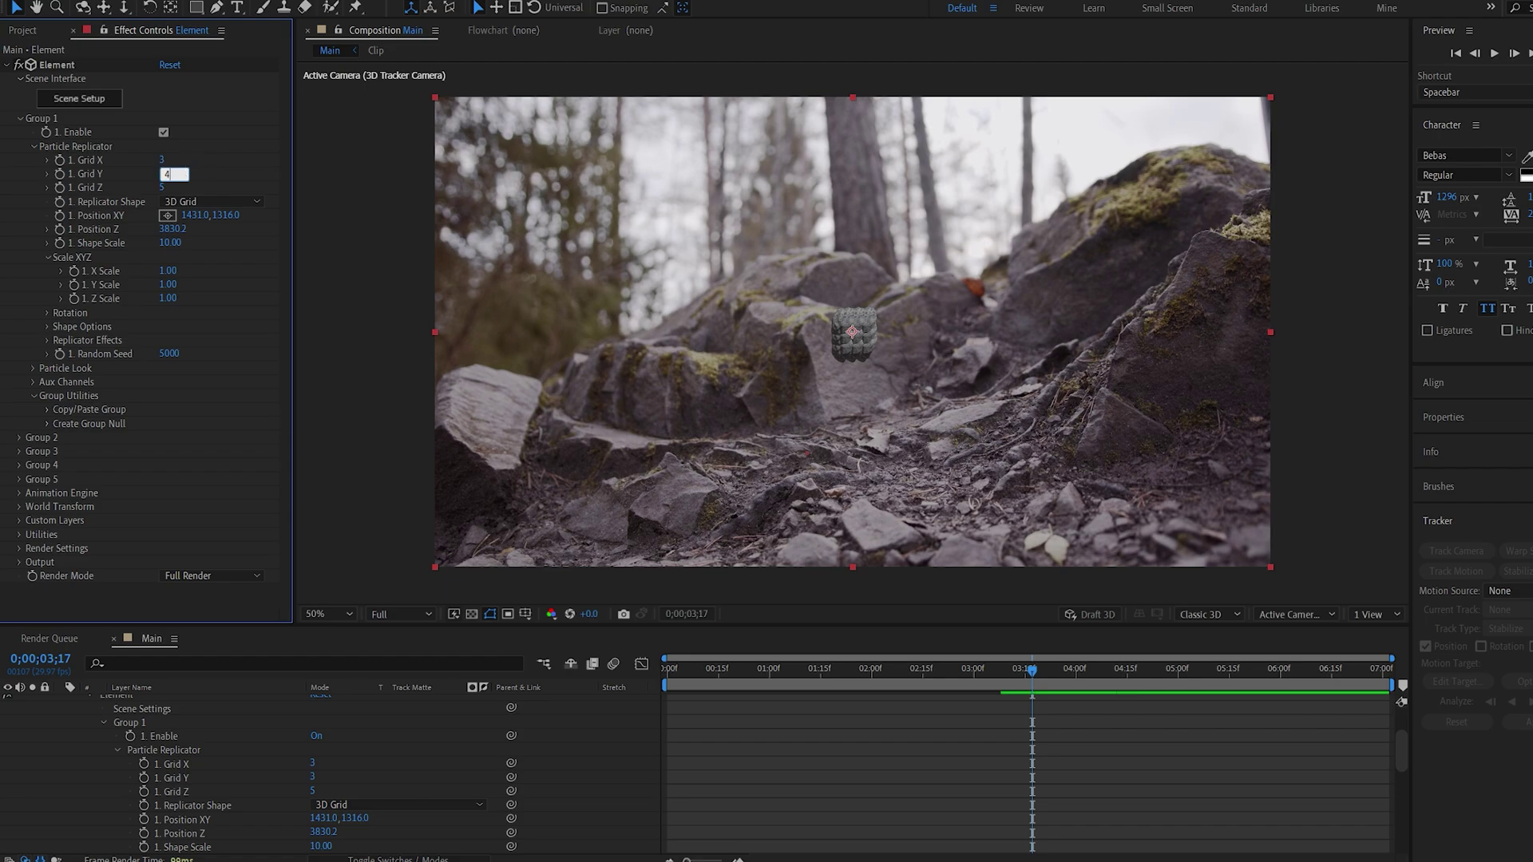
key(Return)
click(160, 160)
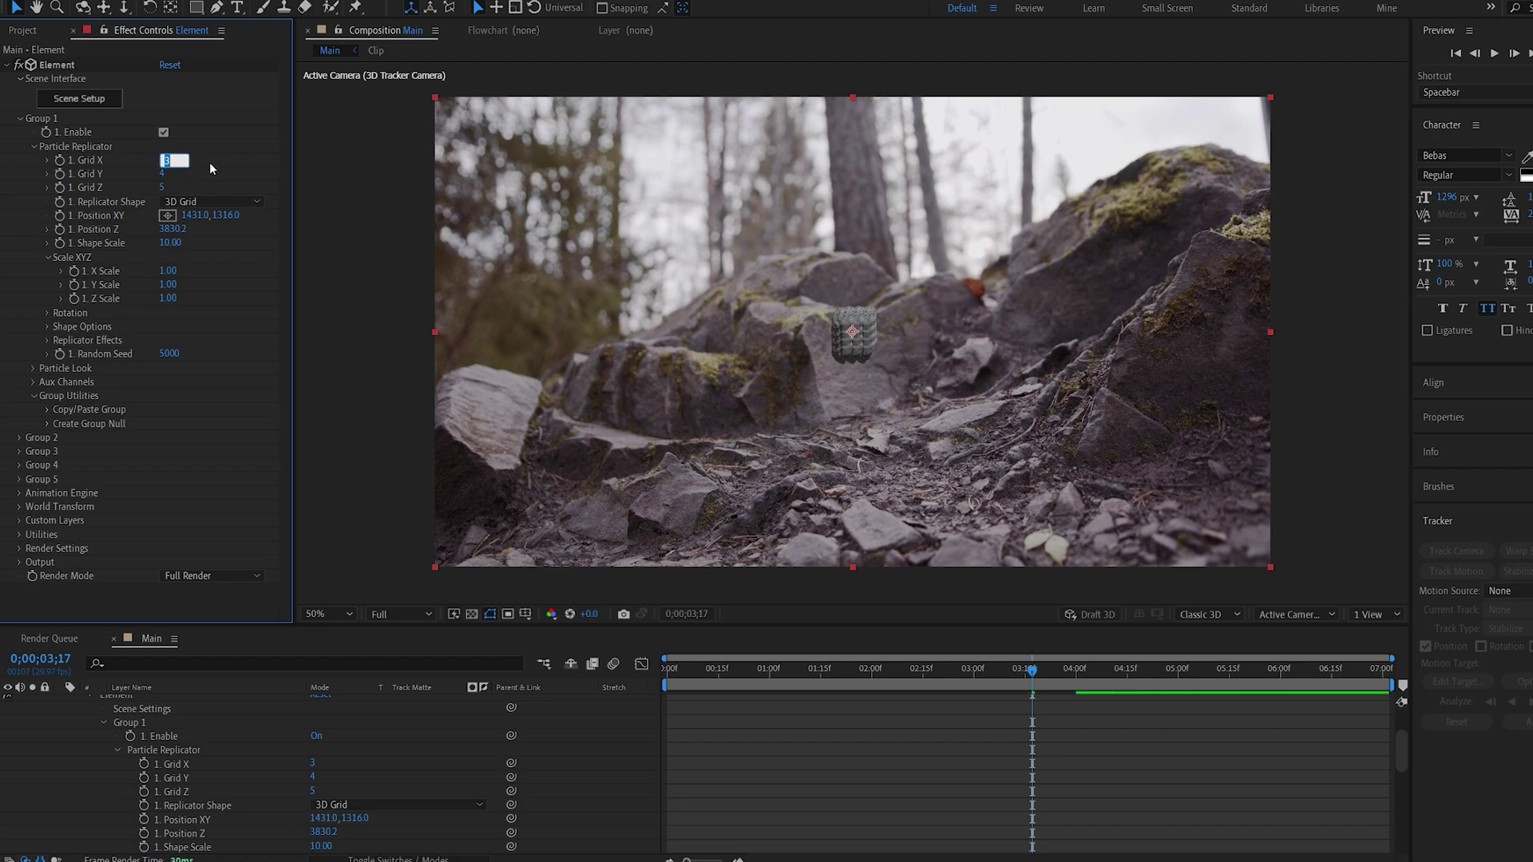
text(8)
key(Return)
Spread out the rock grid by setting Shape Scale to 126.80 and X Scale to 2.10
drag(170, 243, 1056, 243)
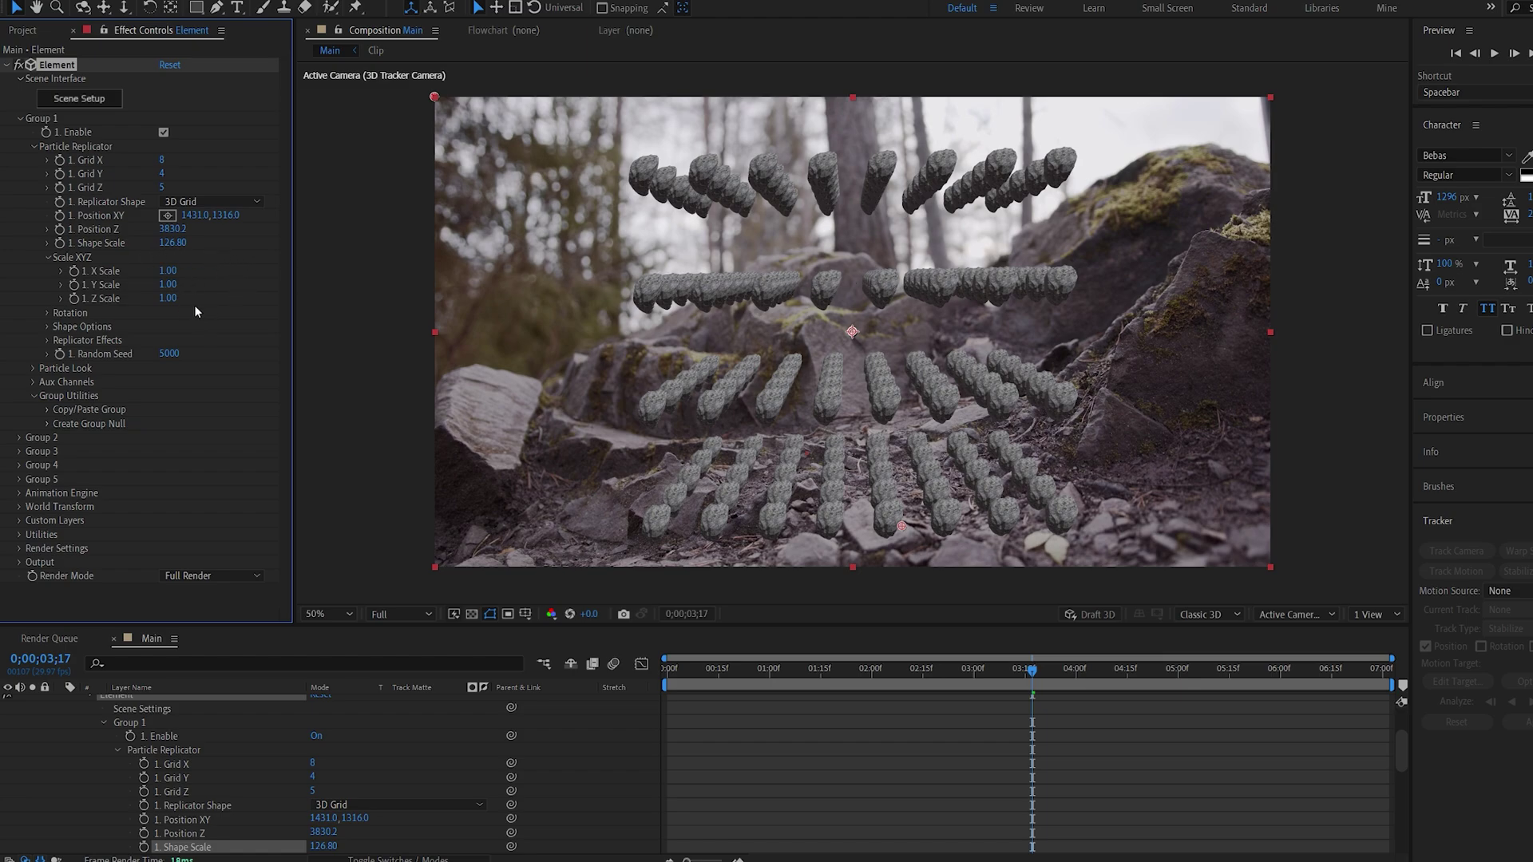
drag(168, 272, 179, 274)
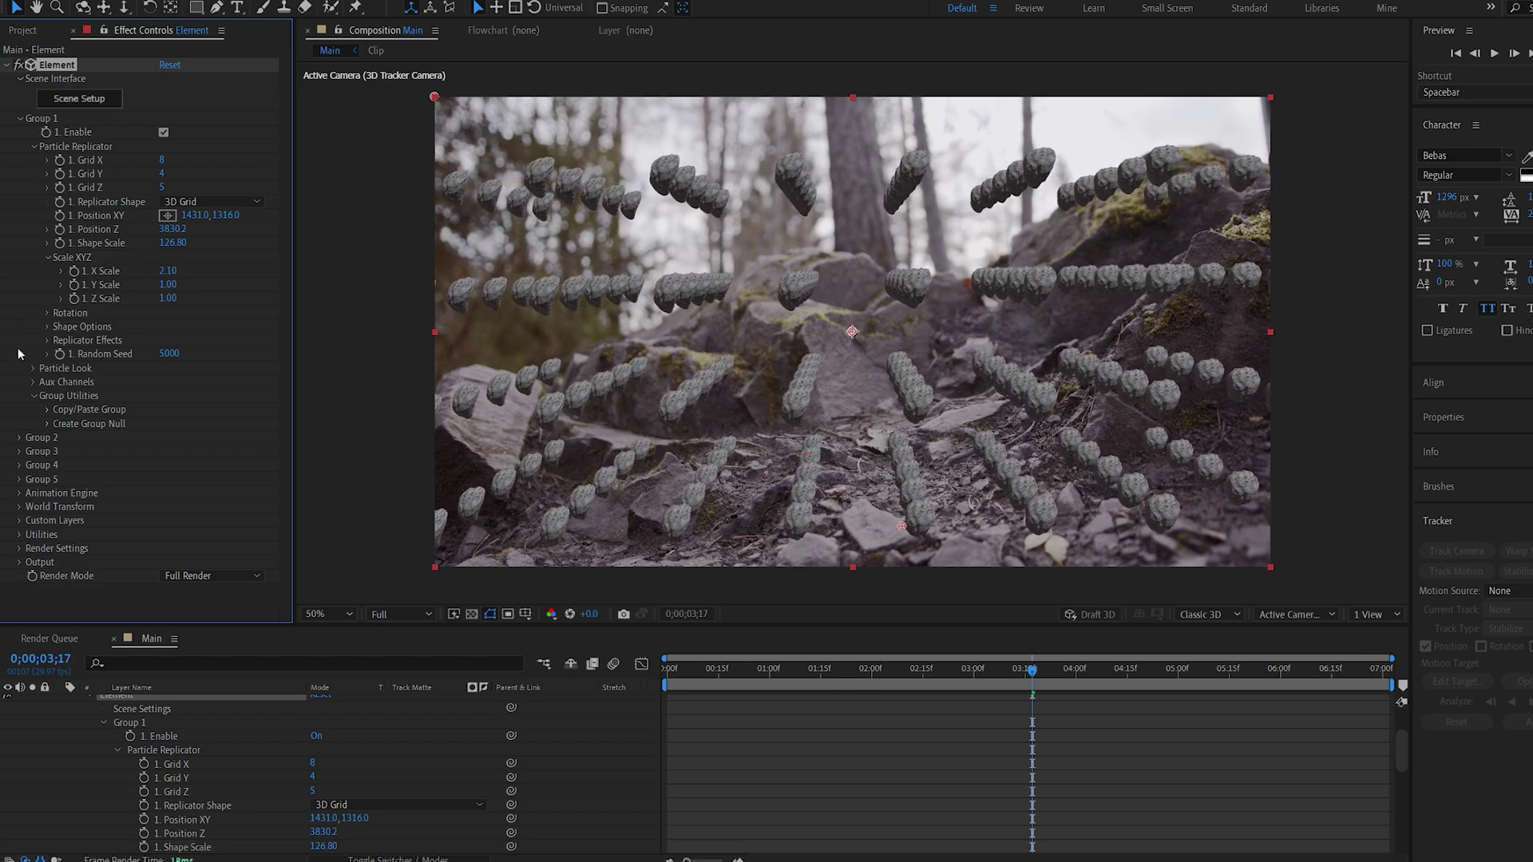
Randomize the rocks in Particle Look with Rotation Random at 1x+42° and Particle Size Random at 80%
click(33, 368)
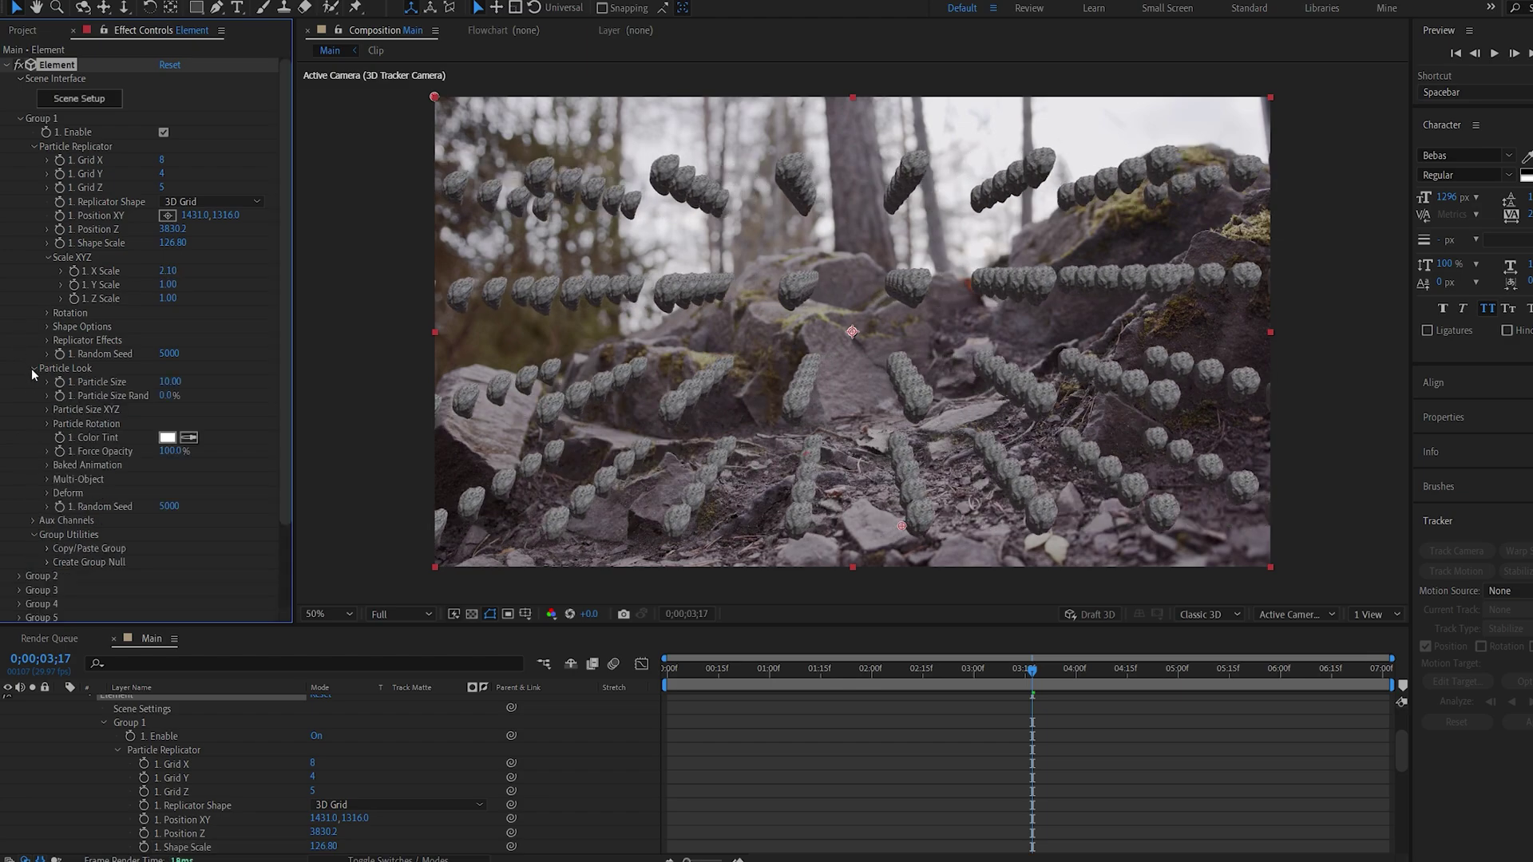
click(47, 424)
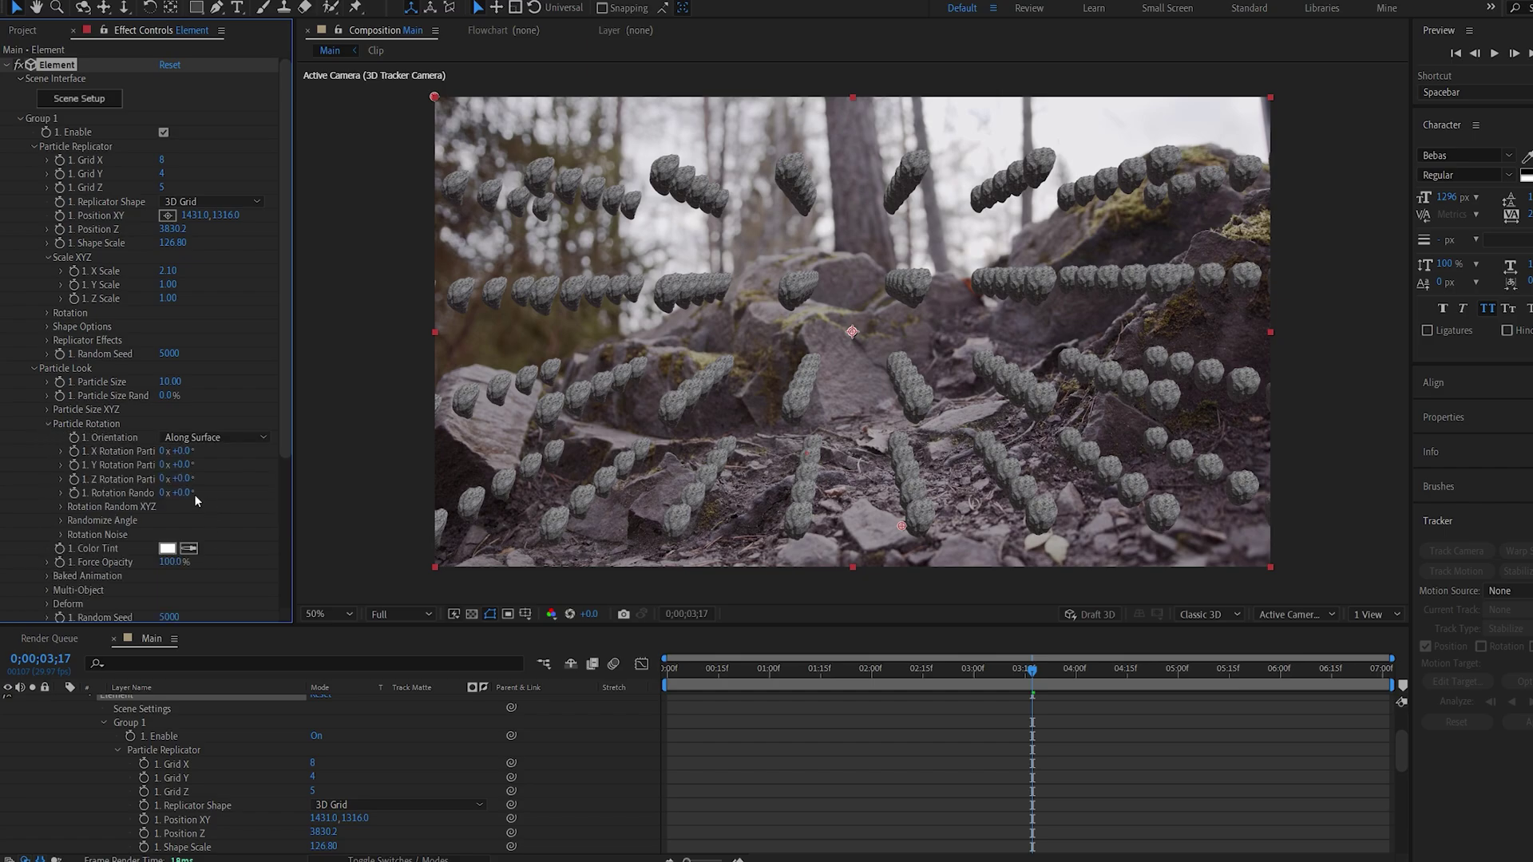
drag(204, 489, 511, 489)
drag(166, 395, 245, 389)
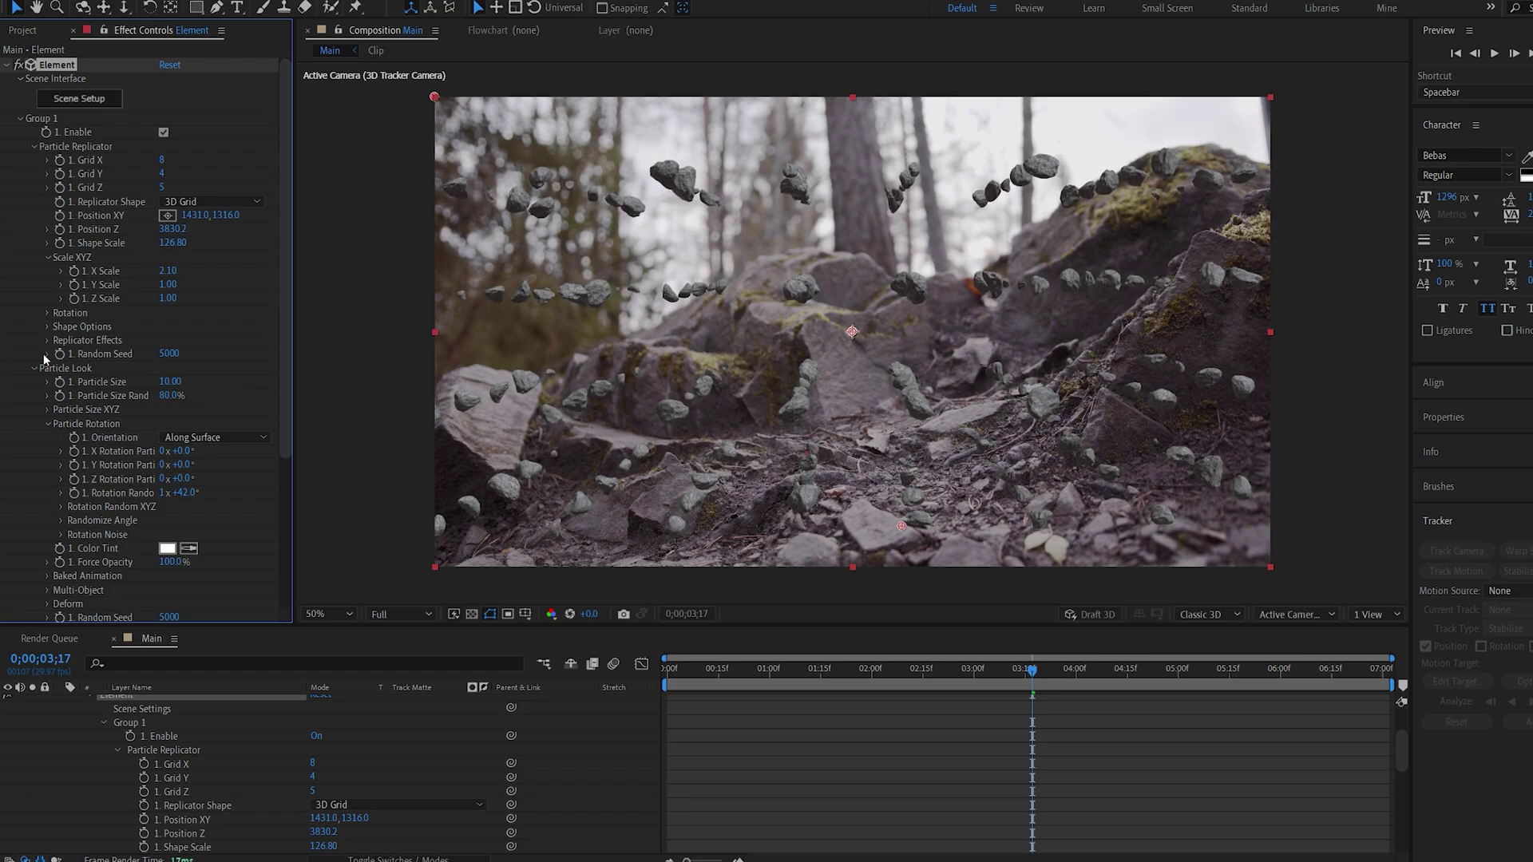
Reduce Group 1's Grid X to 6 and tilt the rock grid by setting X Rotation to -7°
click(163, 160)
key(Return)
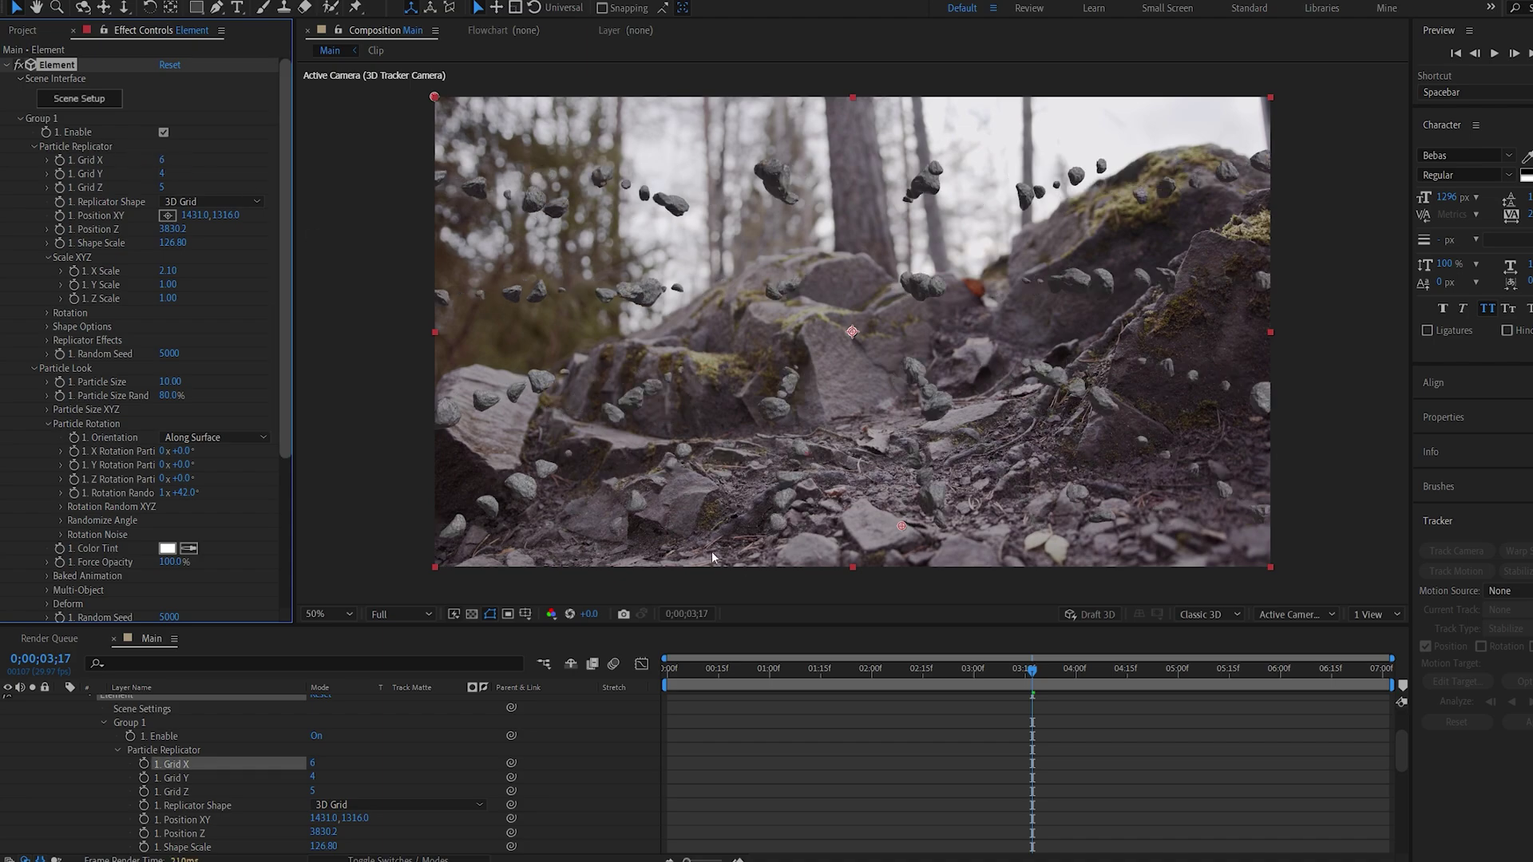
click(48, 313)
drag(181, 327, 173, 390)
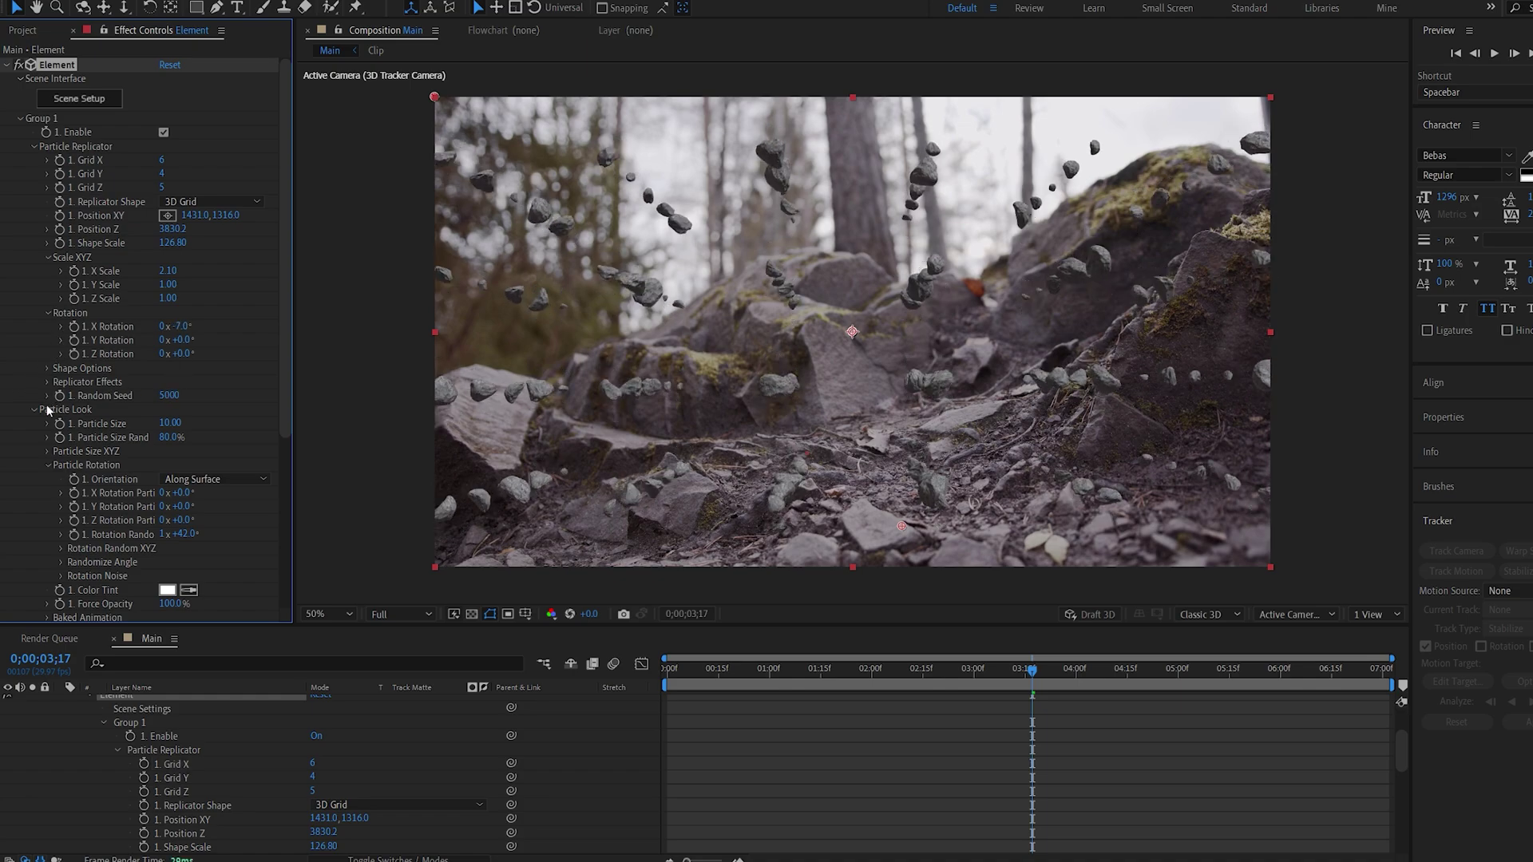
Scatter the rocks with Scatter 30.6, X Scatter 29.6, Y Scatter 10.9 and Z Scatter 192.6, set Particle Size to 8.90, and preview the result
click(46, 382)
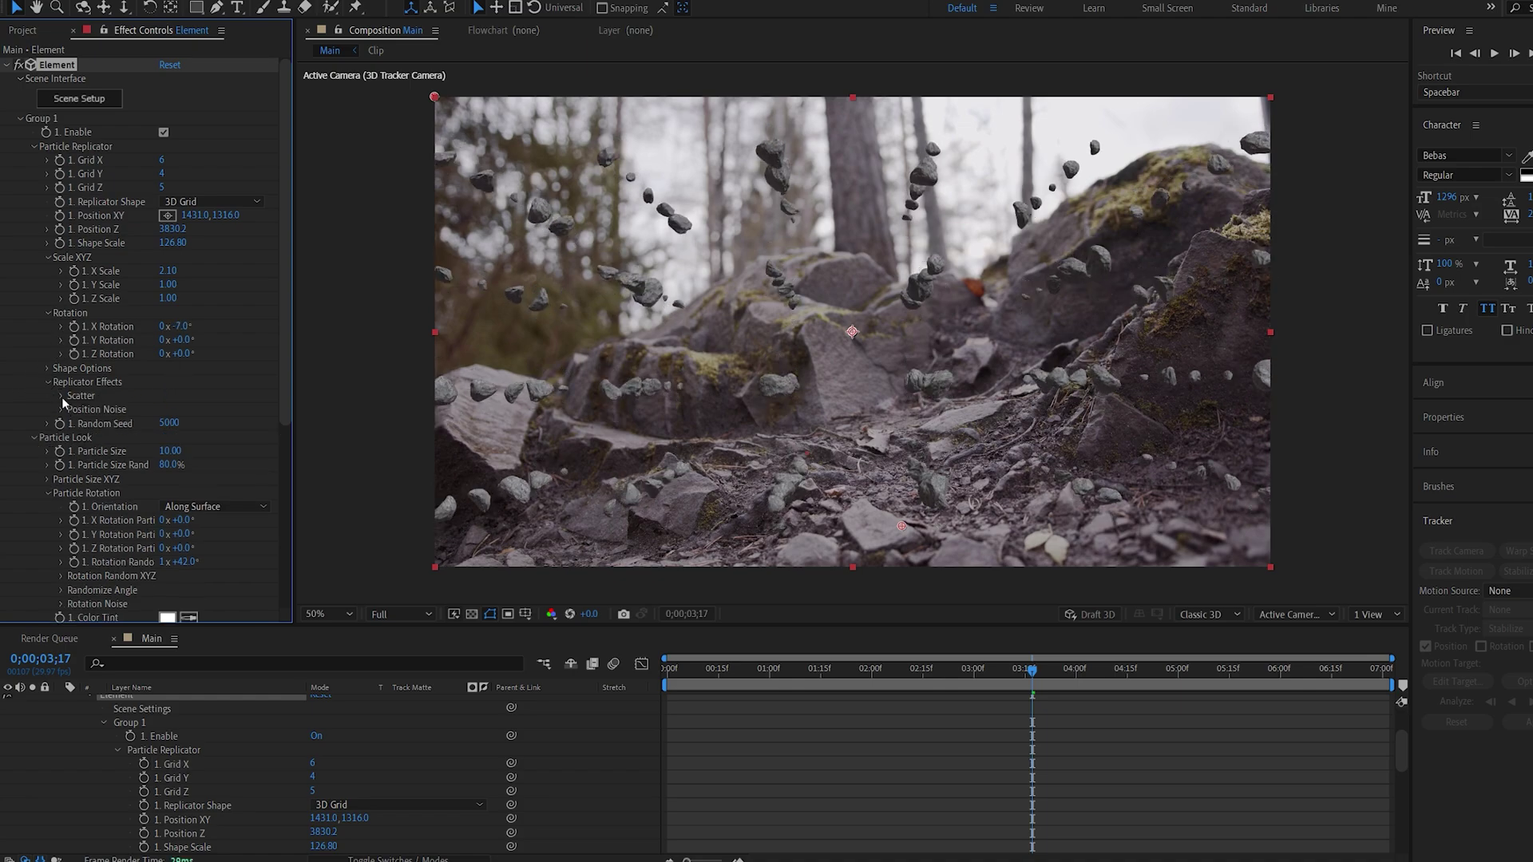
click(61, 396)
drag(168, 409, 108, 345)
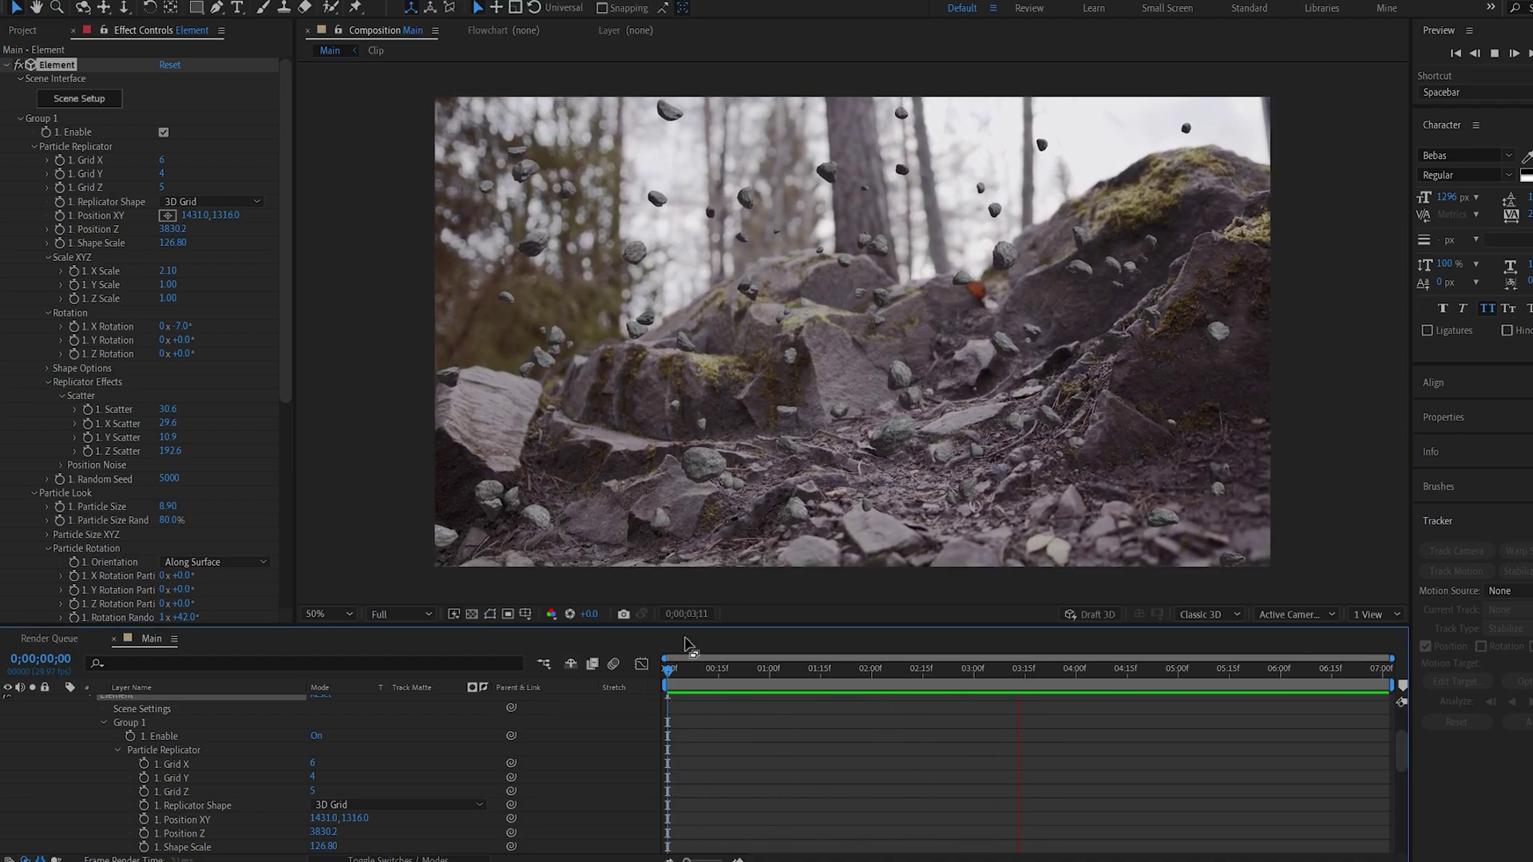
key(space)
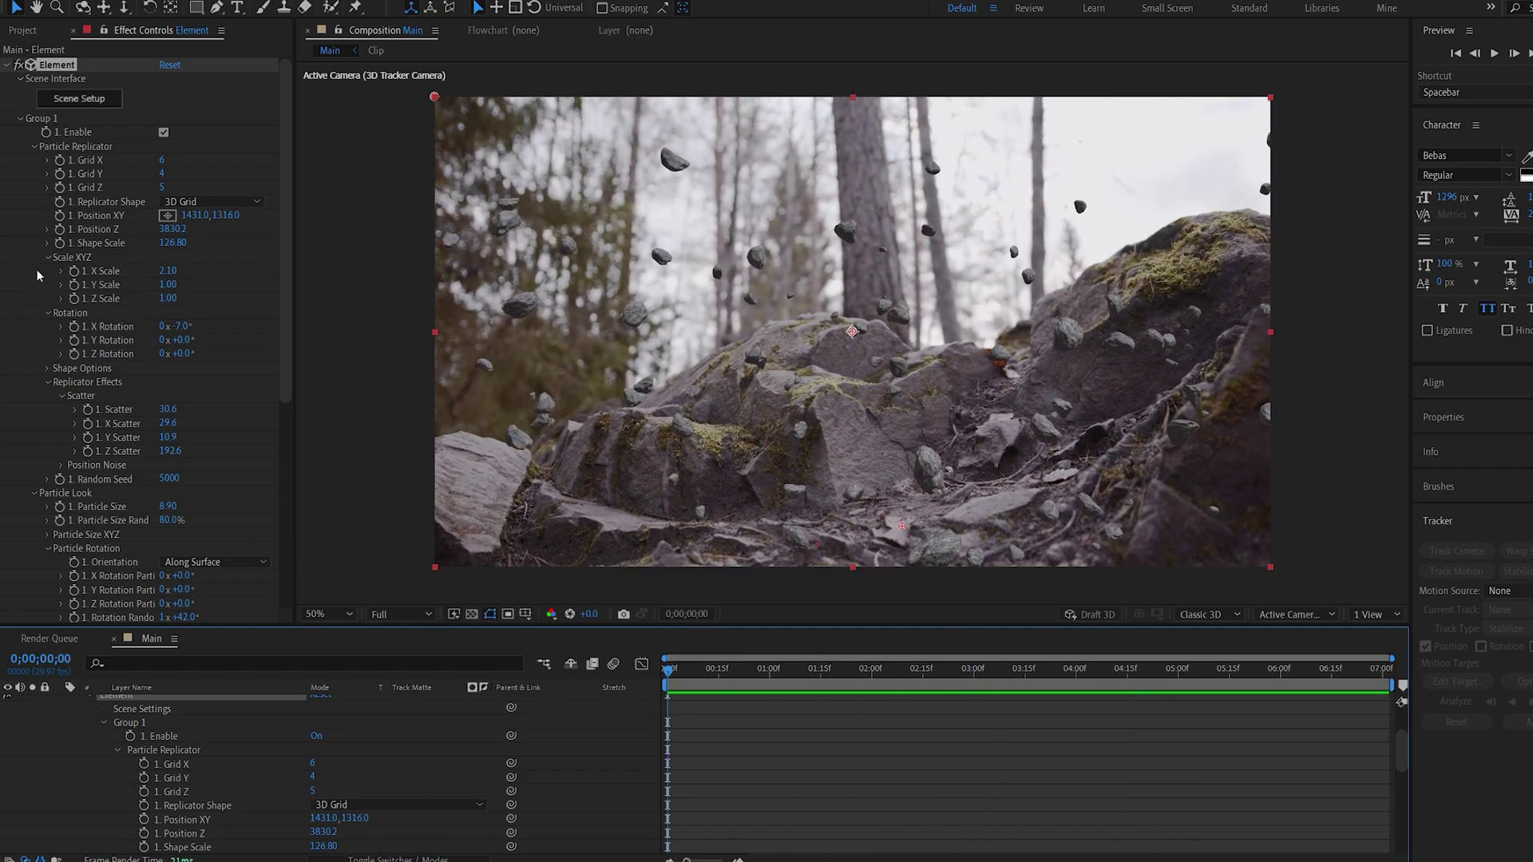
Keyframe Group 1's Position XY, Shape Scale and Rotation Random, and shift these keyframes to the end of the timeline
scroll(61, 252, down, 1)
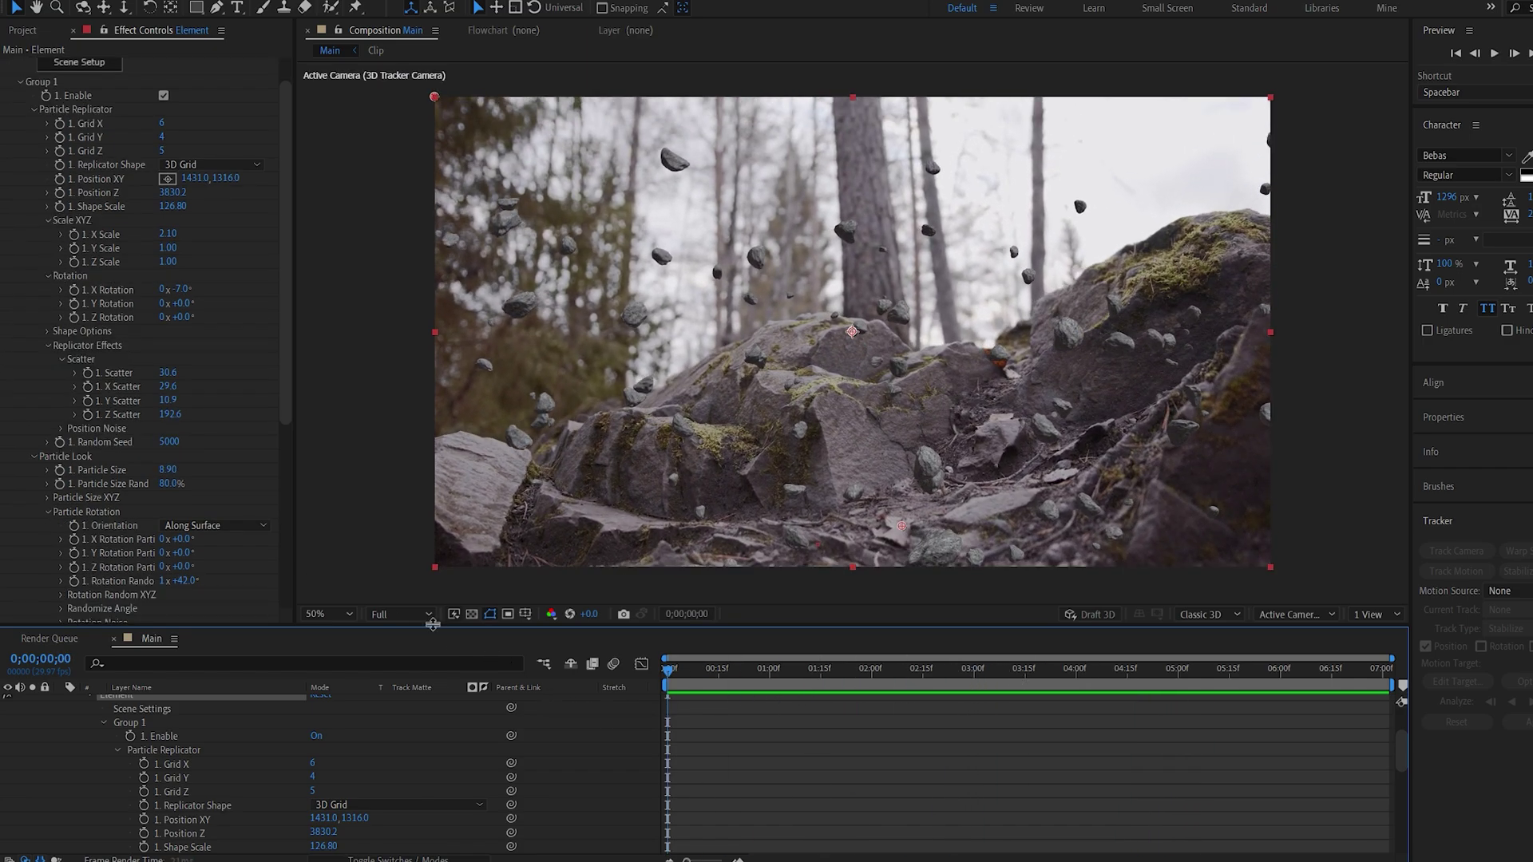
click(59, 182)
click(59, 207)
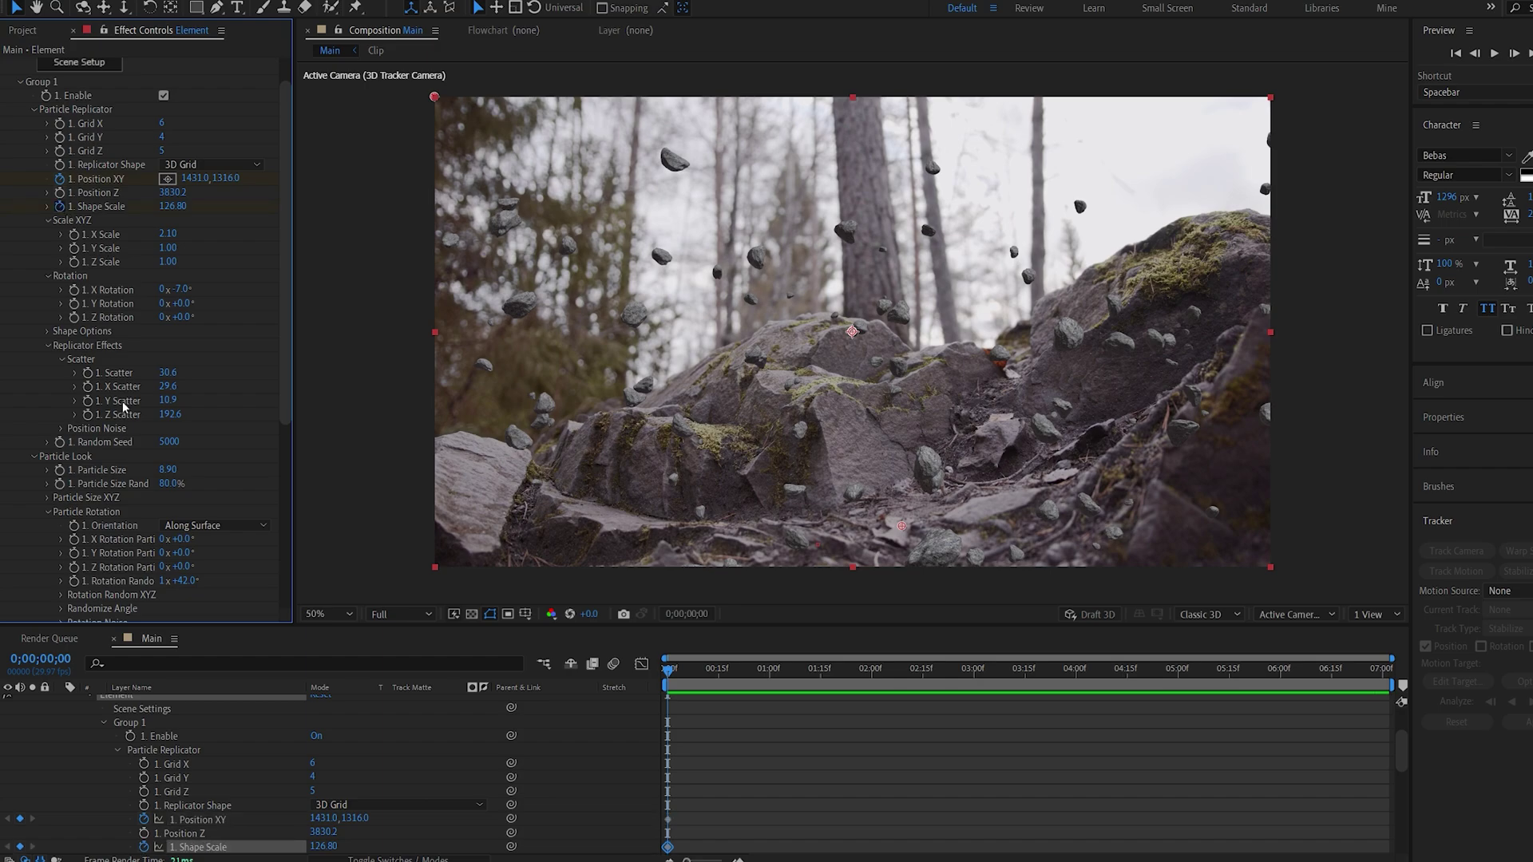
click(75, 582)
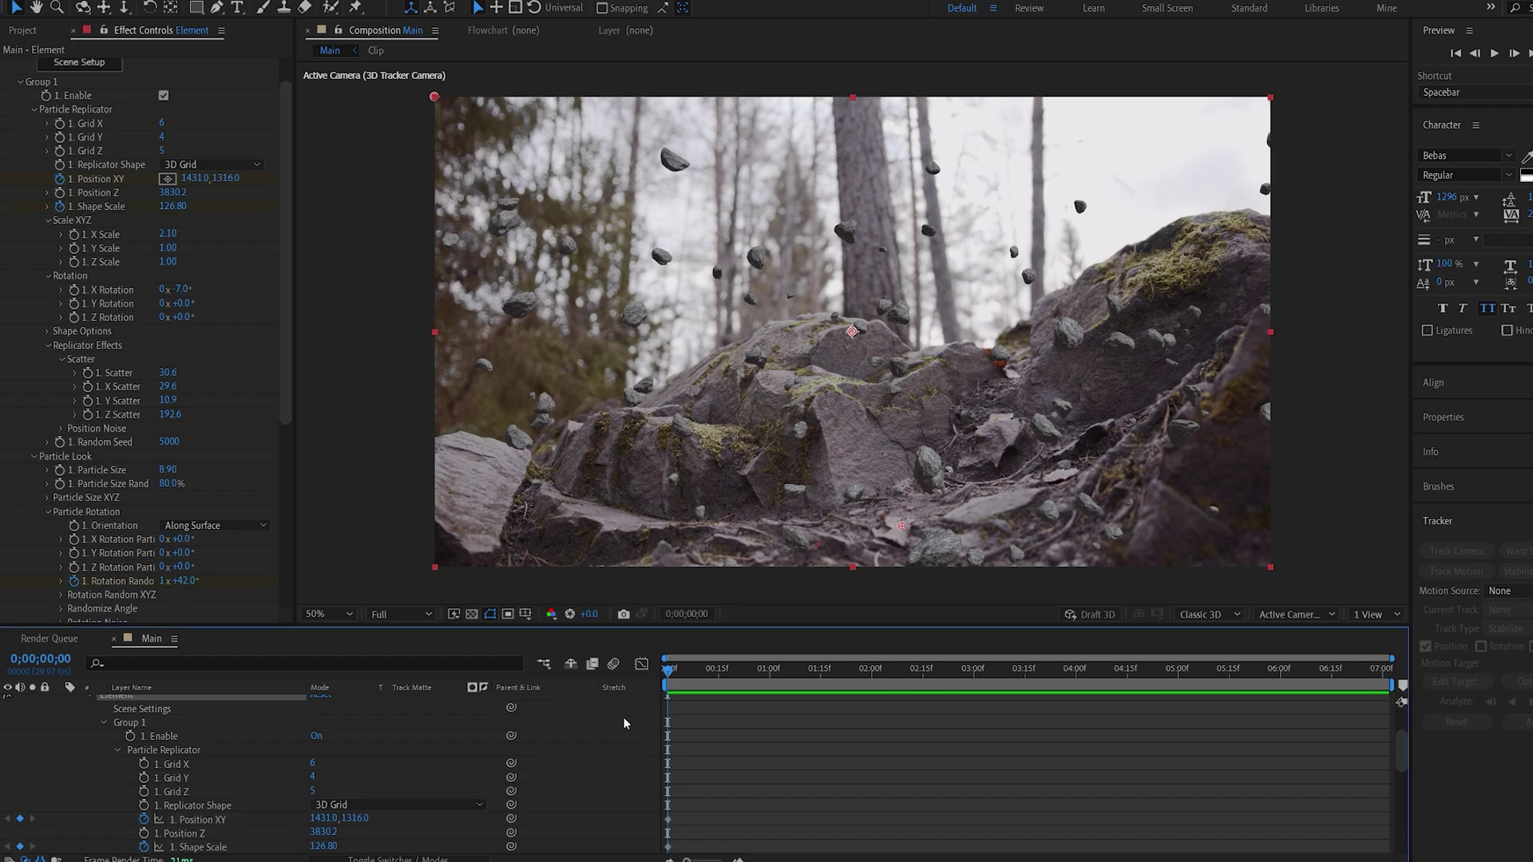
key(u)
drag(701, 757, 1394, 823)
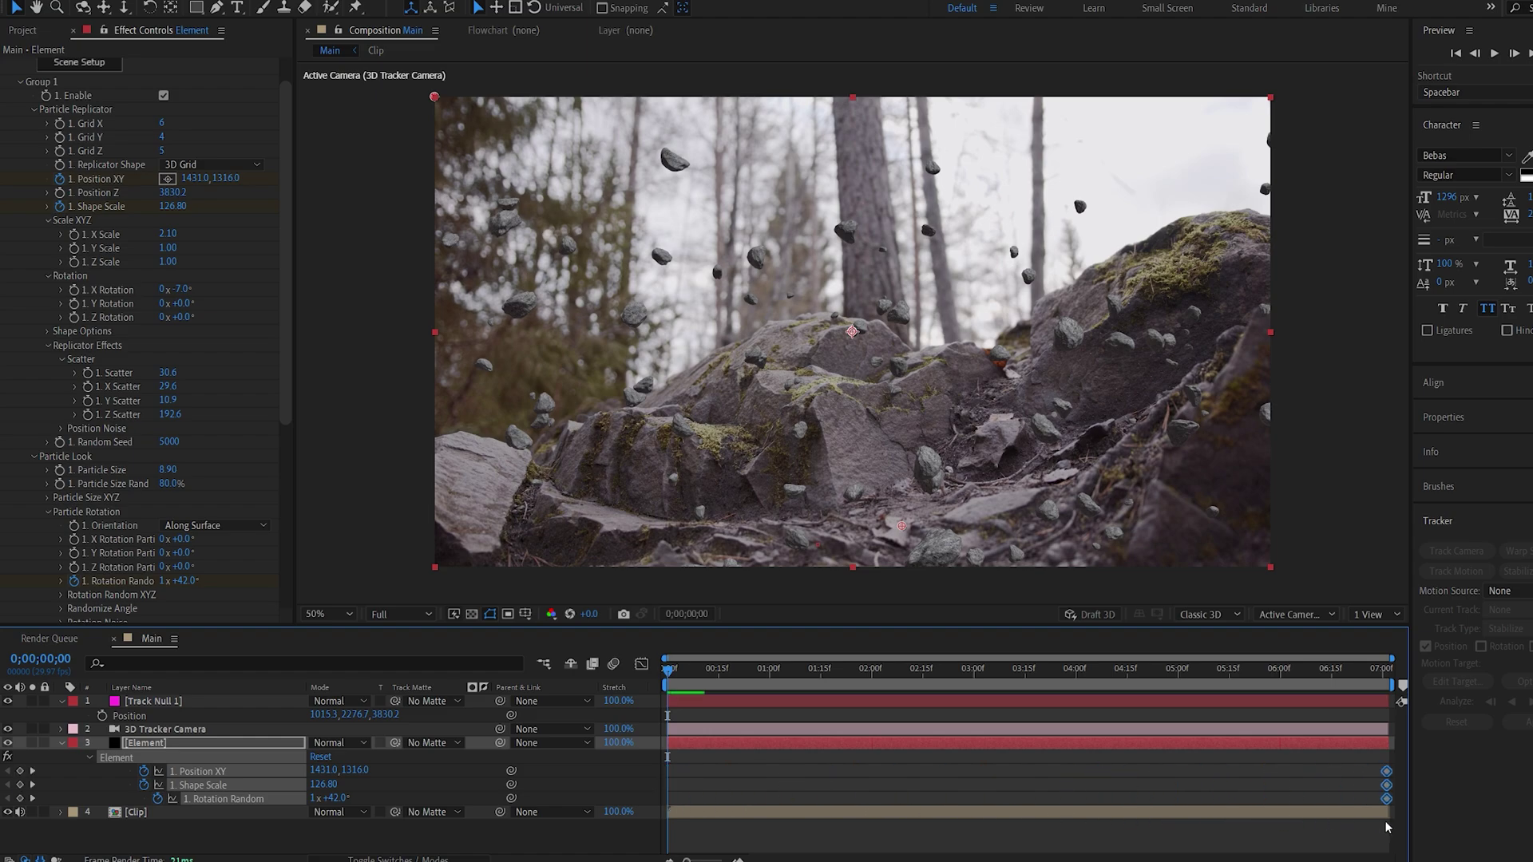
At the first frame, set Shape Scale to 110.80 and Rotation Random to 0x+193°, lower the rocks below the ground with Position XY, and preview
click(254, 193)
drag(226, 178, 1529, 403)
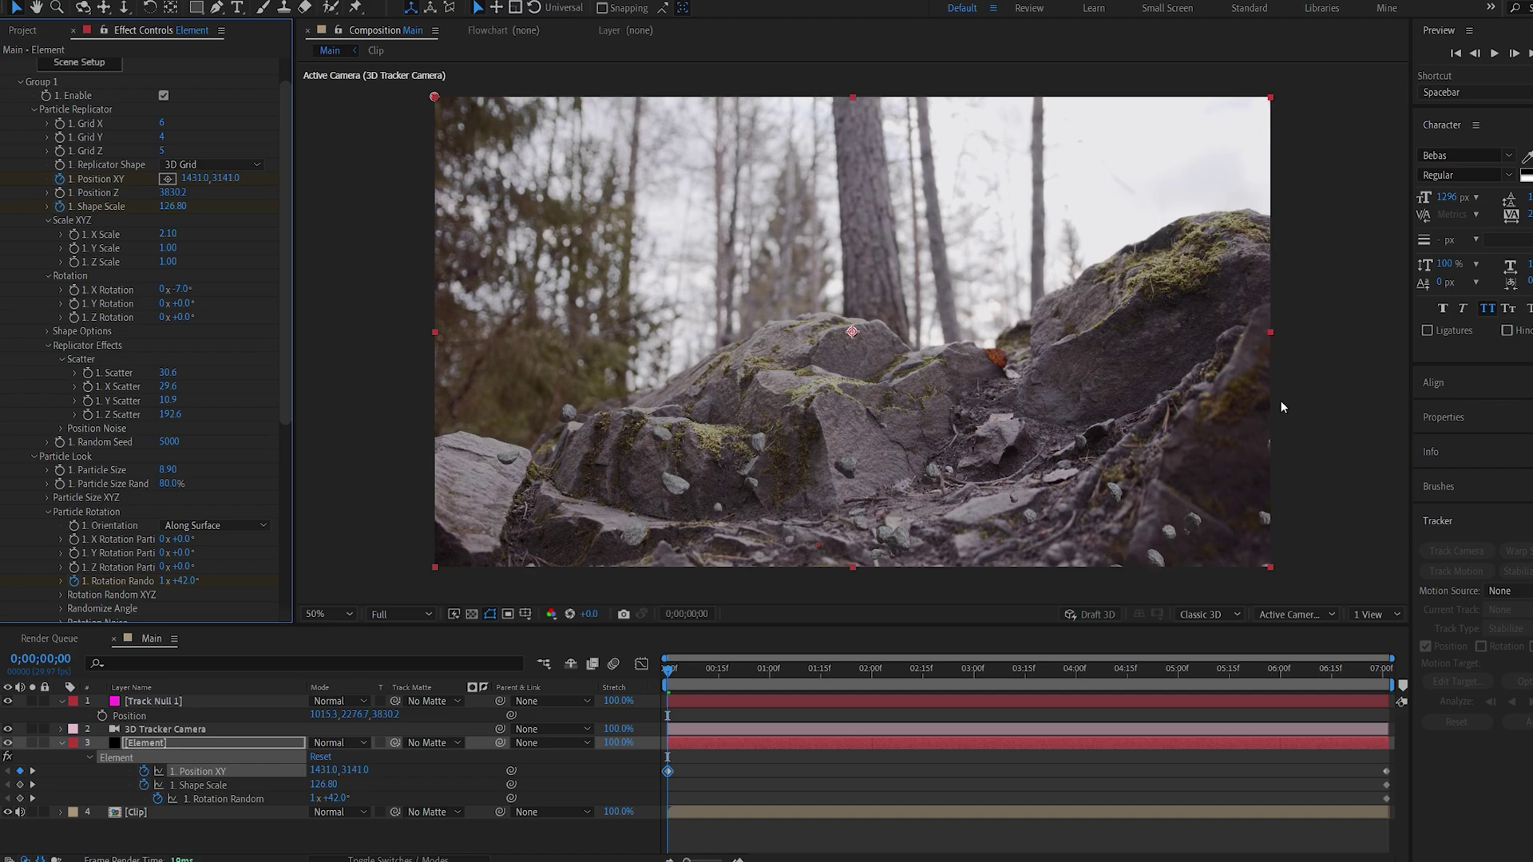
drag(171, 206, 150, 207)
drag(192, 581, 26, 588)
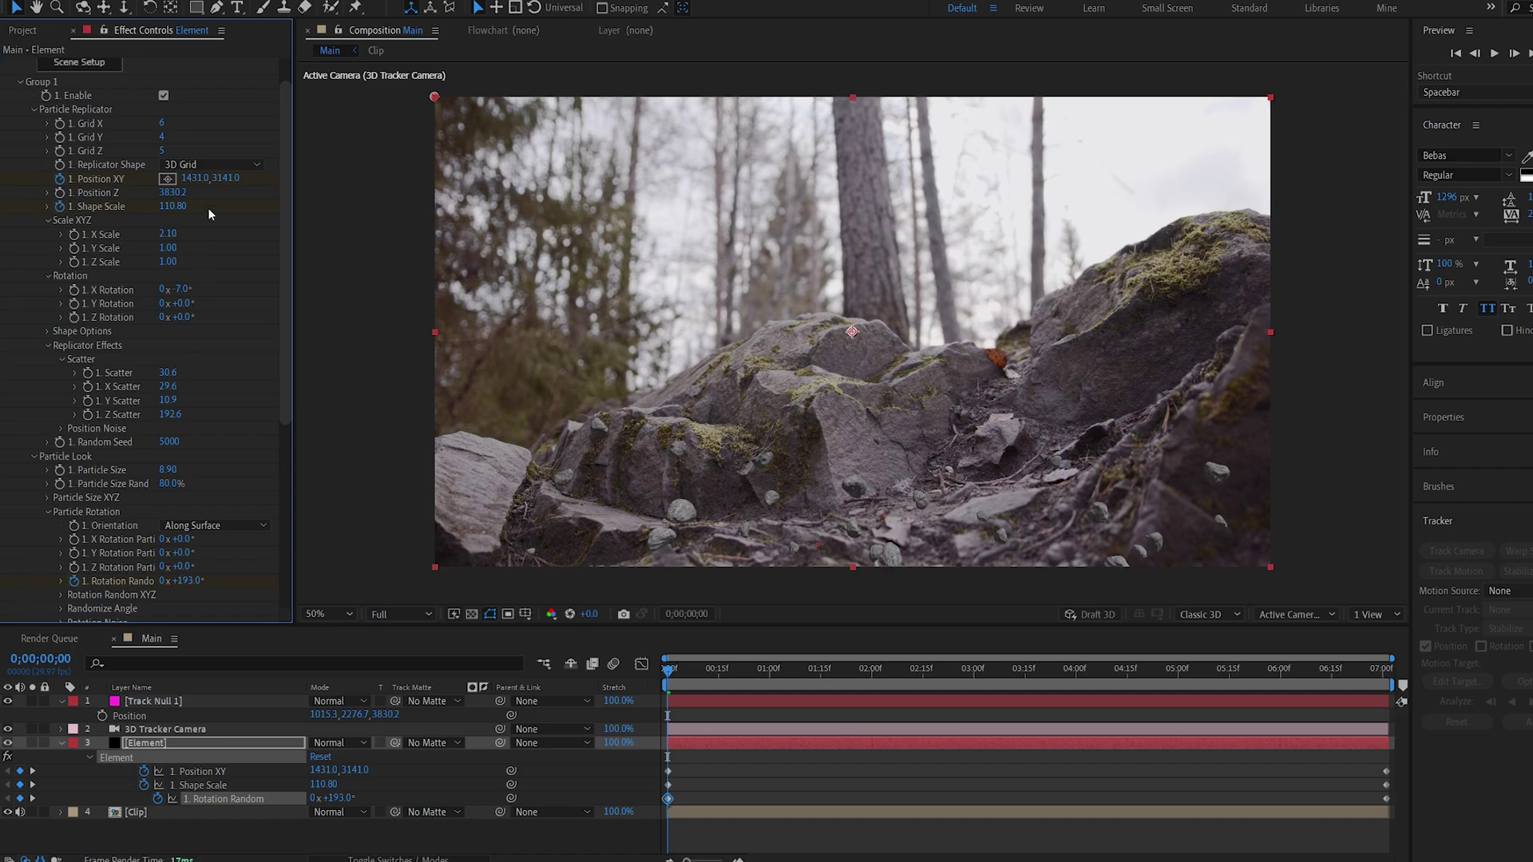
drag(225, 177, 871, 321)
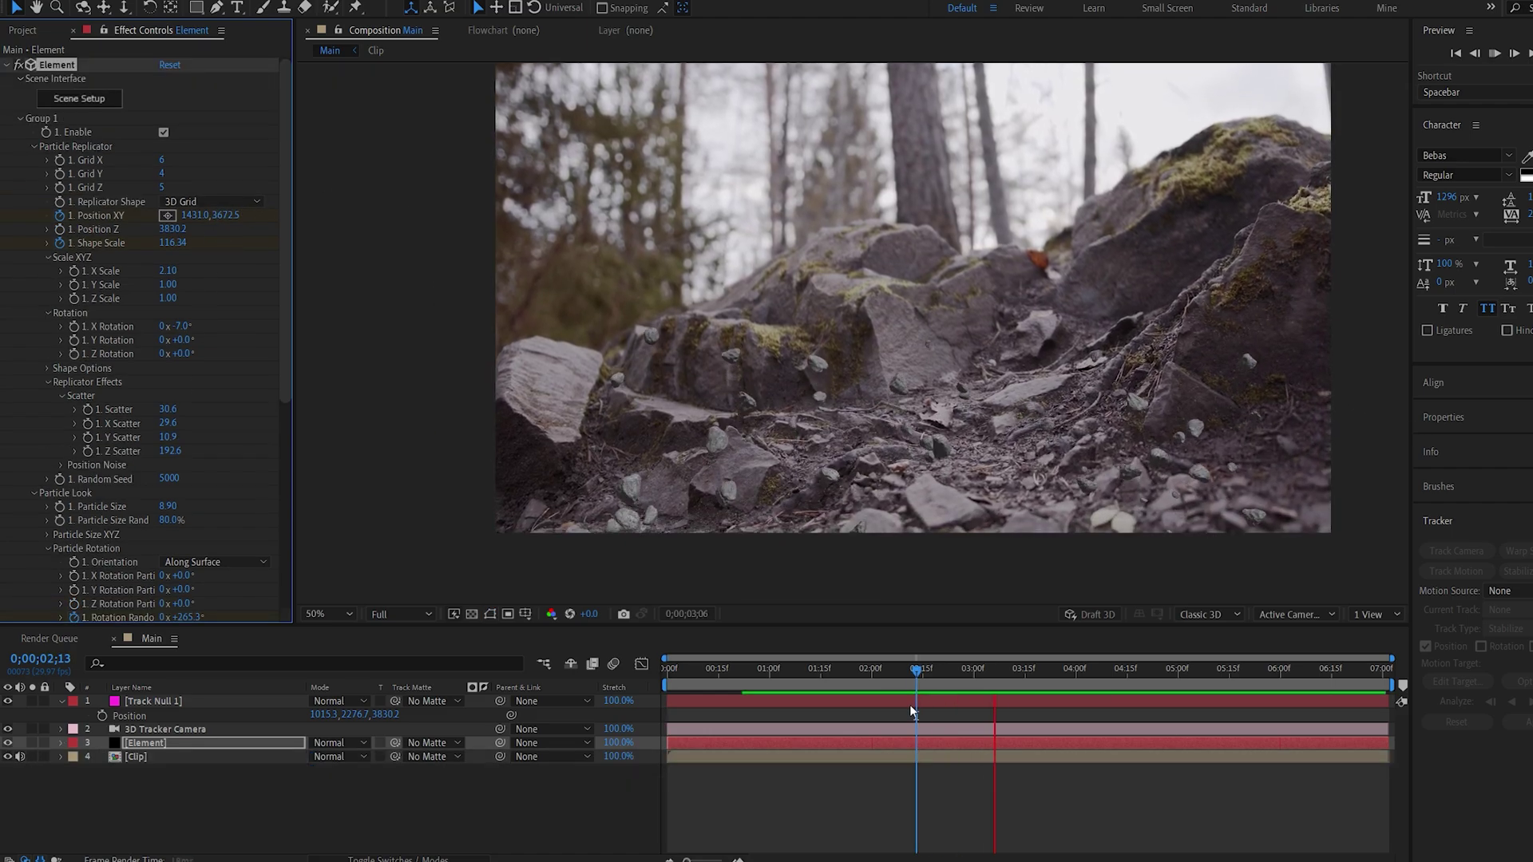
key(space)
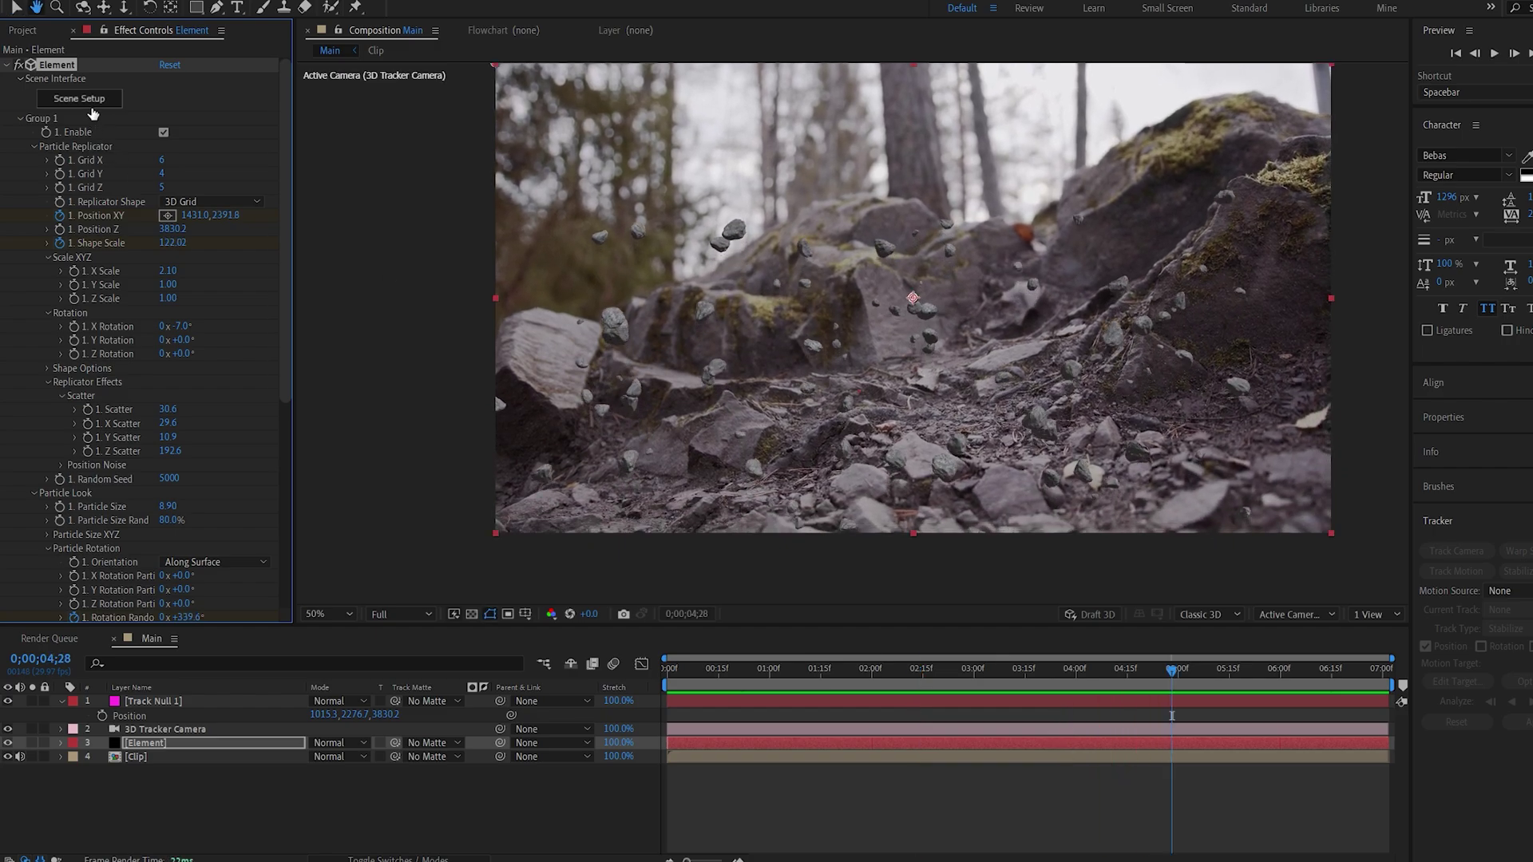
Create a plane model in Element's Scene Setup and move it out of the rock's Group Folder
click(89, 102)
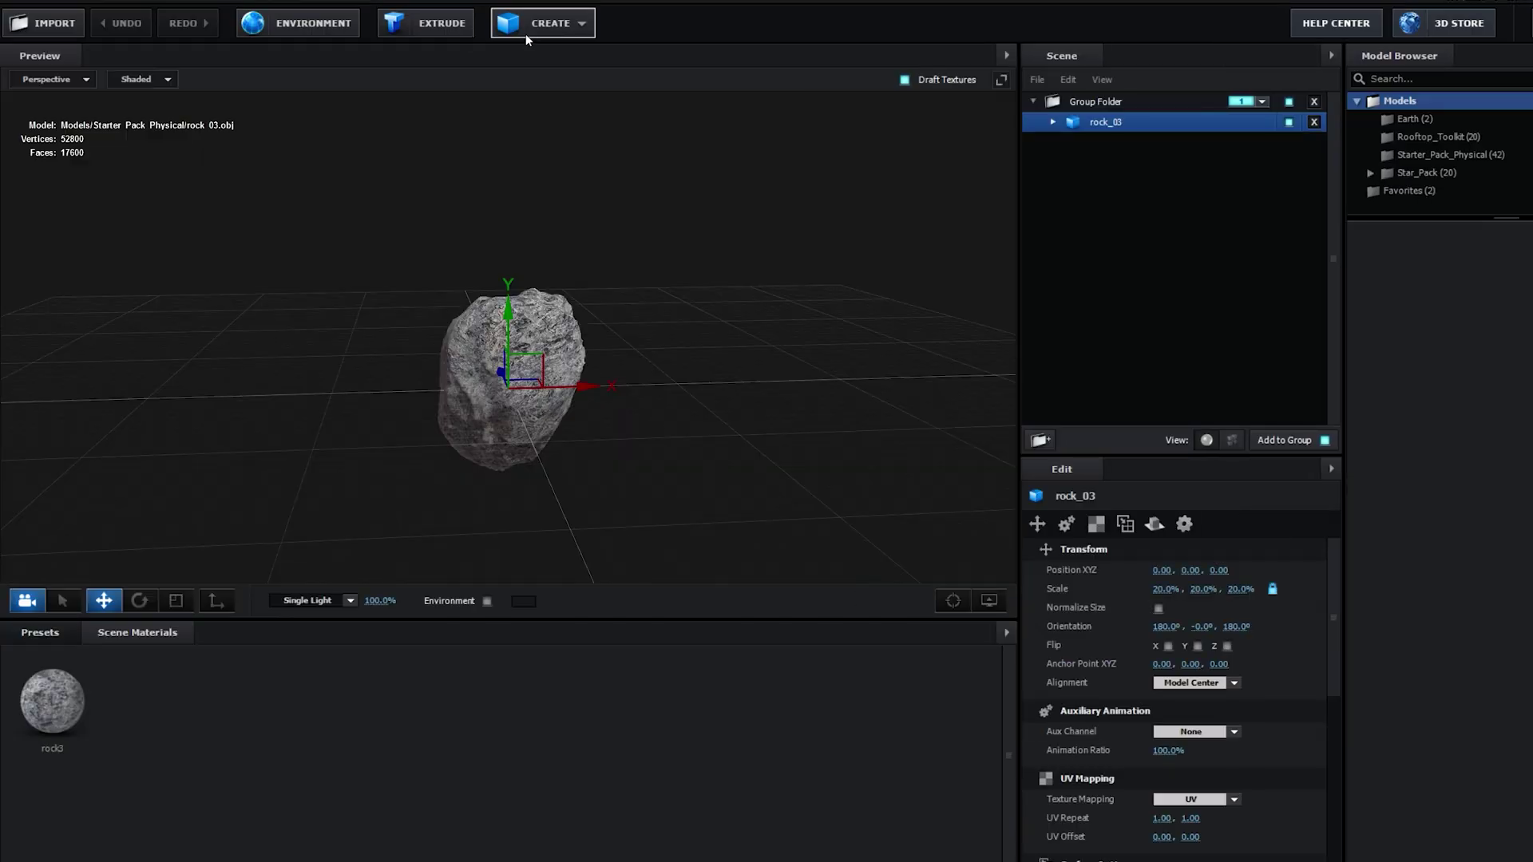
click(526, 29)
click(754, 60)
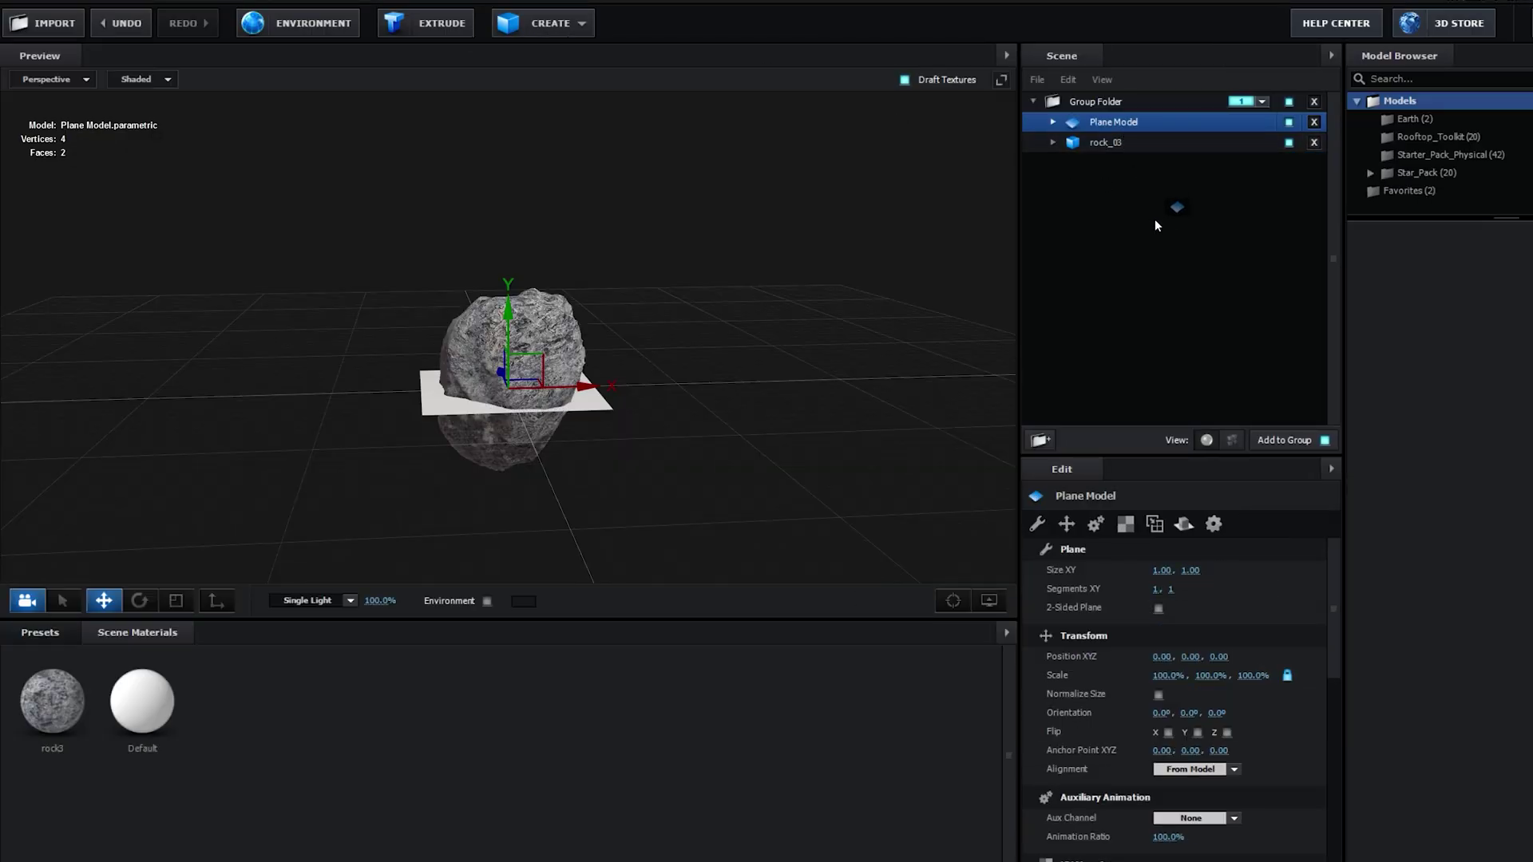
drag(1154, 218, 1158, 215)
Assign the plane model to group 2 and scale it up uniformly to about 1569.2%
click(1262, 142)
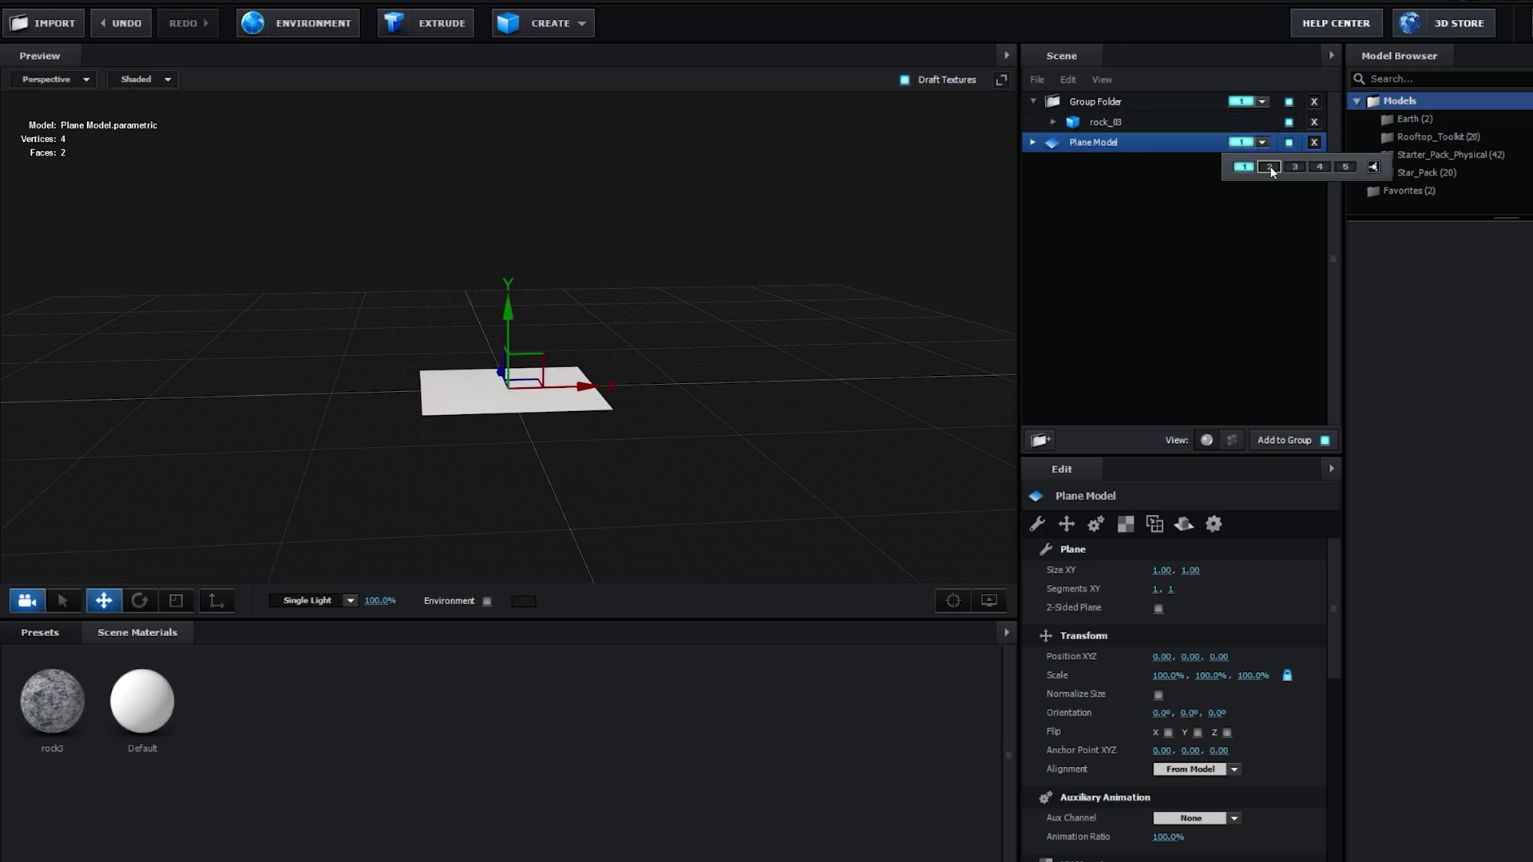
click(1271, 166)
key(r)
drag(508, 369, 567, 348)
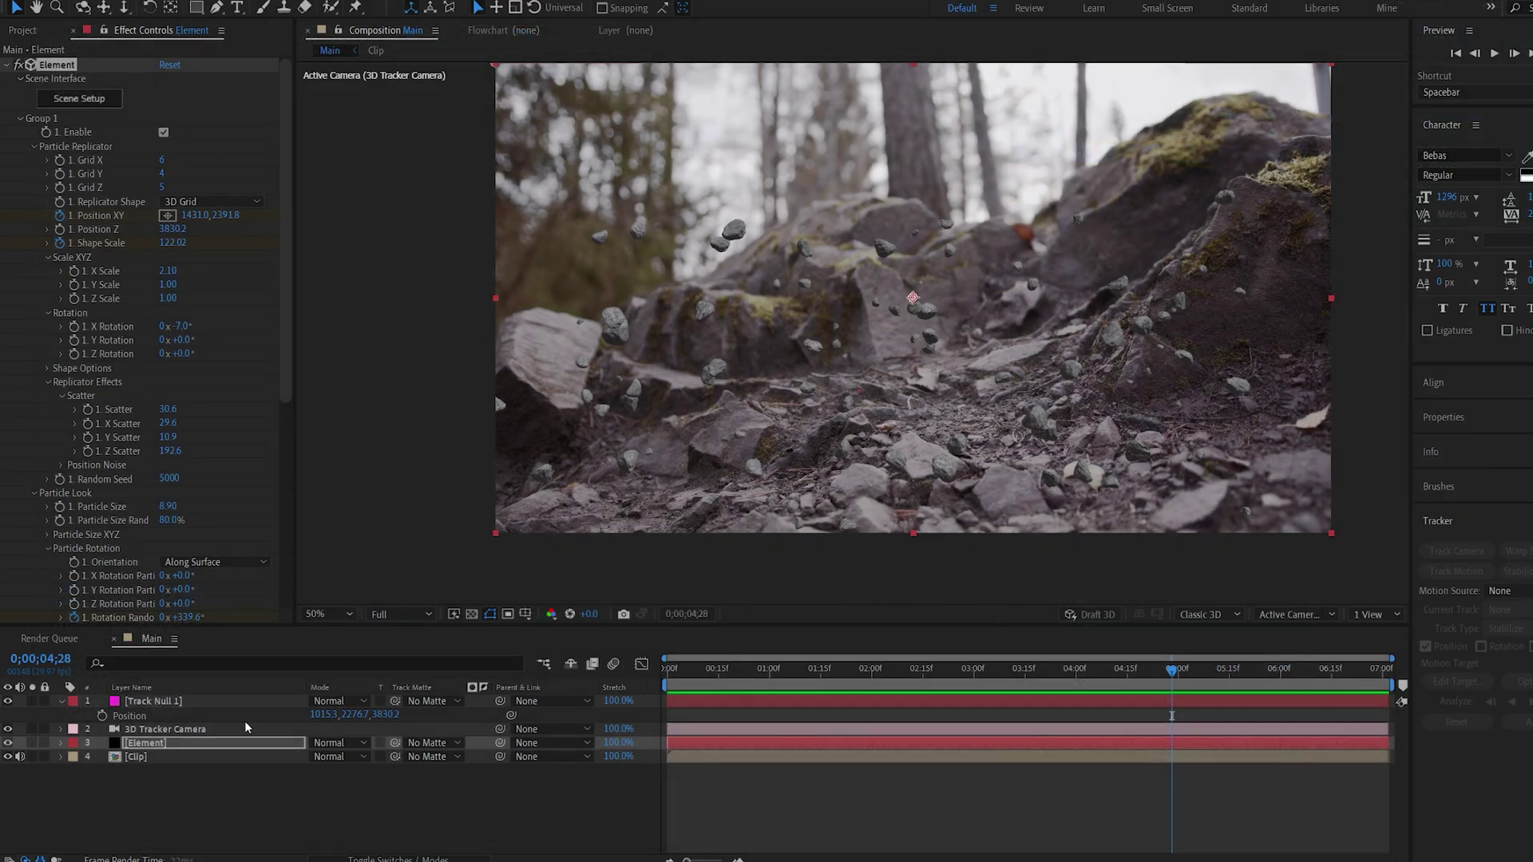
Copy Track Null 1's Y position into Group 2's Position XY, setting the plane's Y value to 2276.7
click(353, 715)
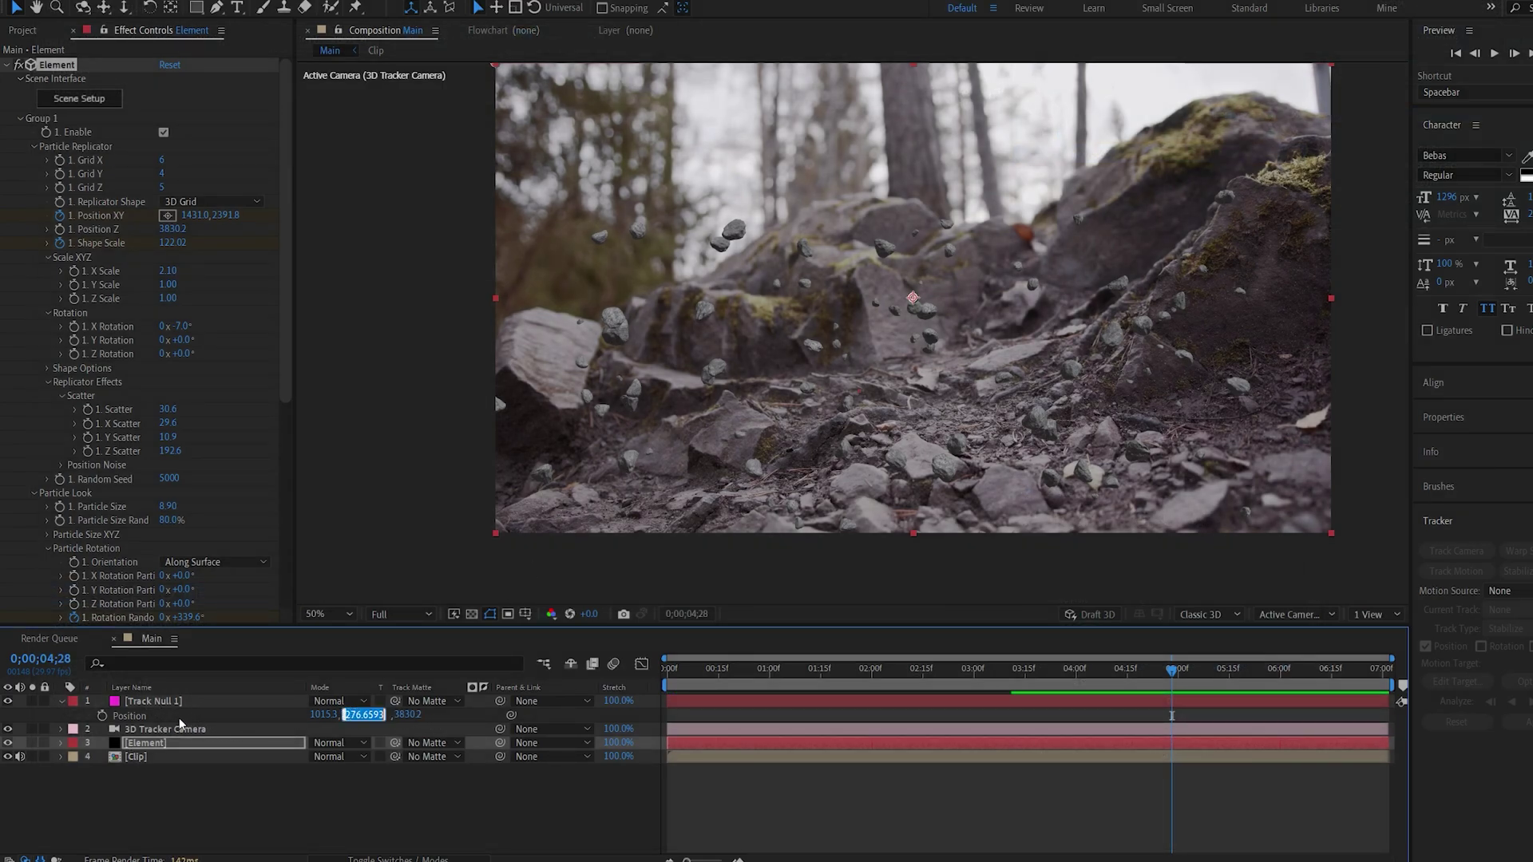
click(21, 119)
click(20, 133)
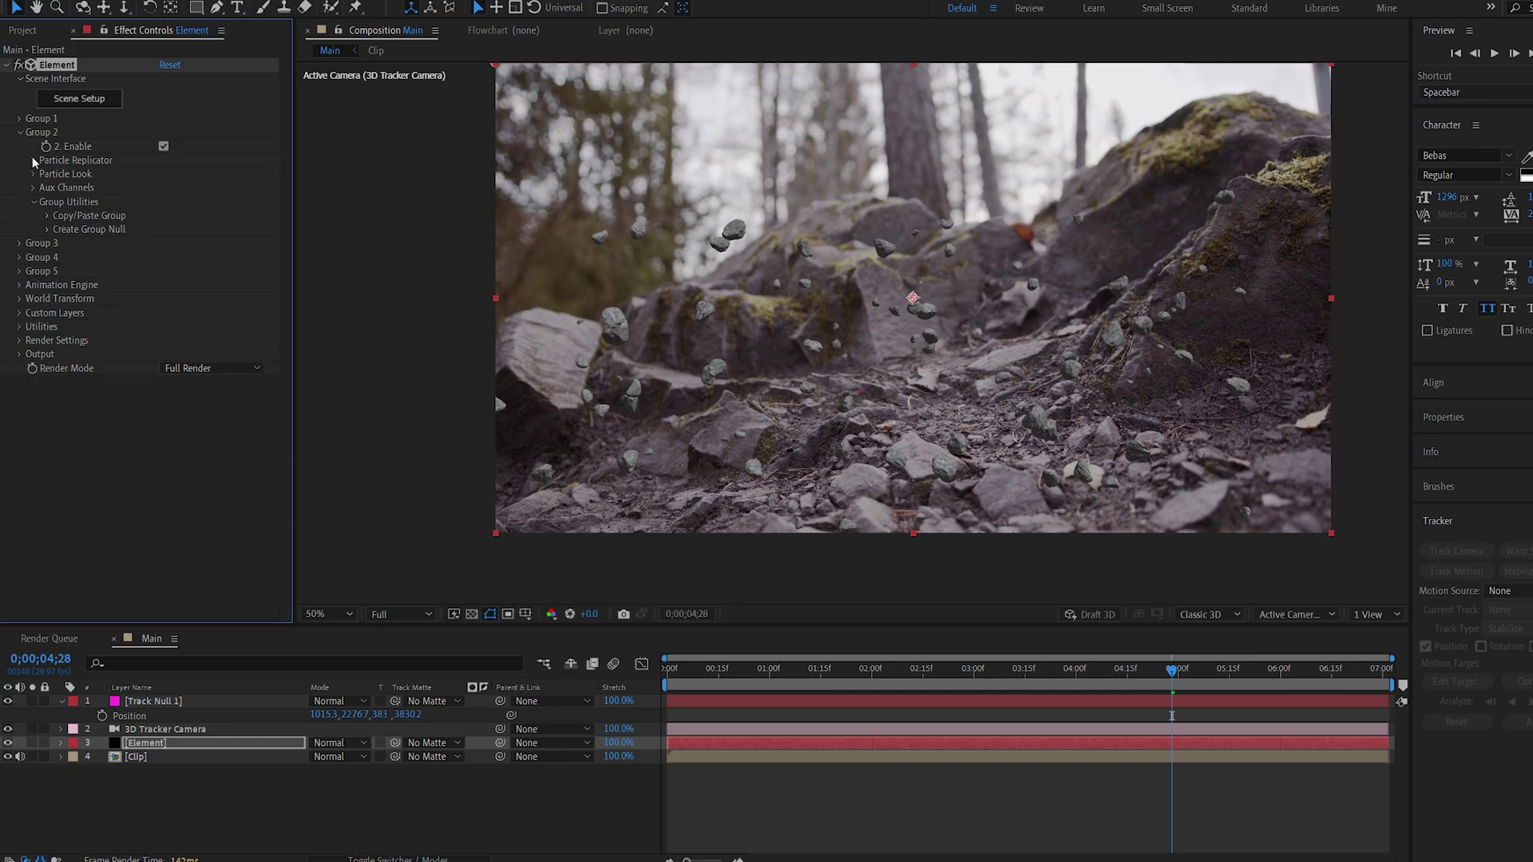
click(33, 161)
click(217, 202)
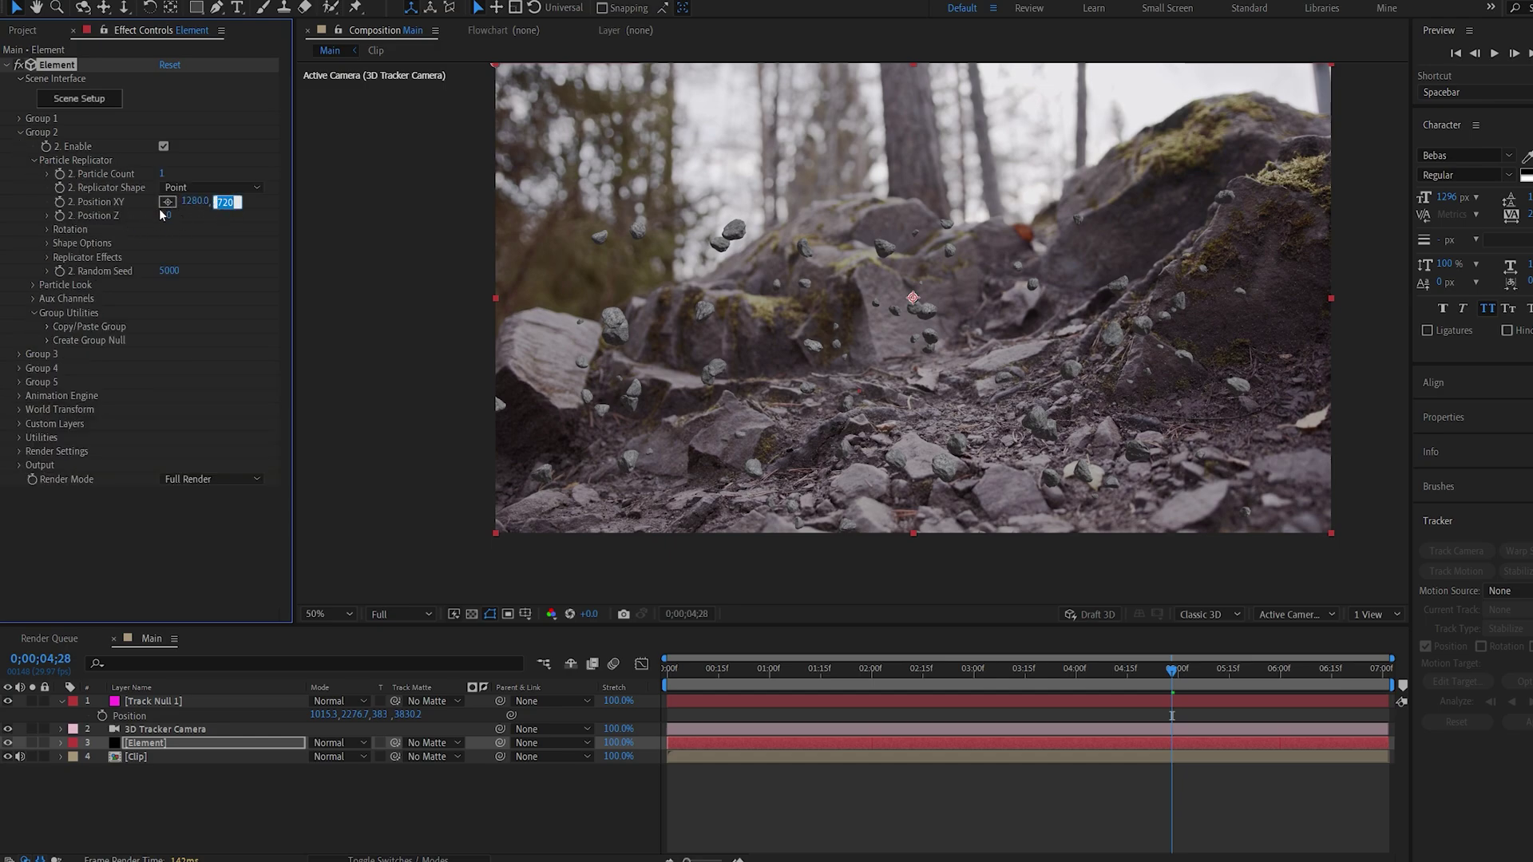
text(2276.7)
key(Return)
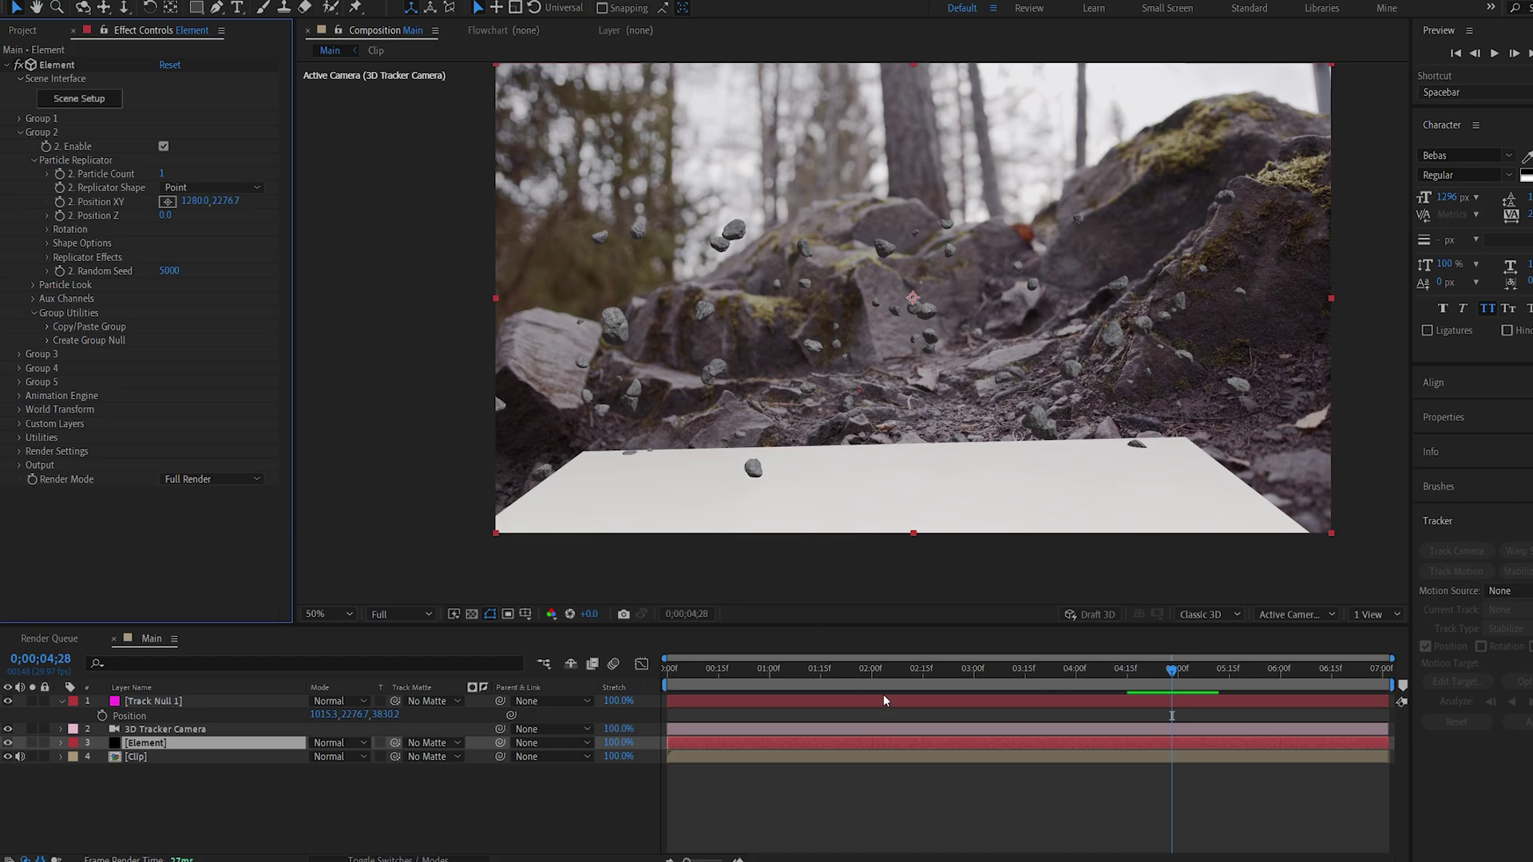
Enlarge the ground plane to Particle Size 31.80 and reposition it at Y 2683.7 and Z 2820.0
click(34, 285)
drag(170, 297, 344, 291)
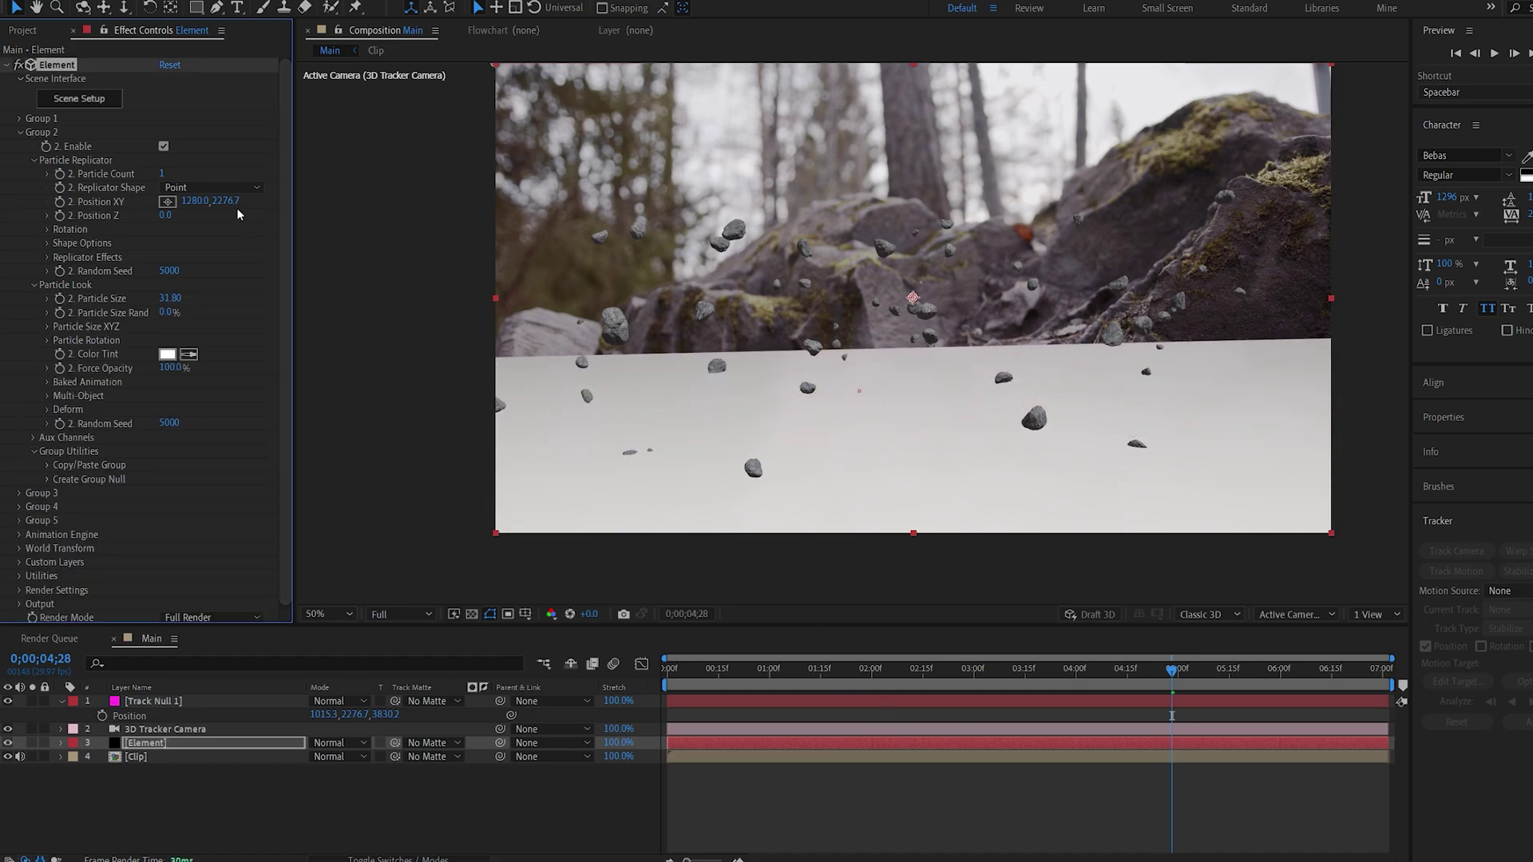
drag(235, 202, 491, 229)
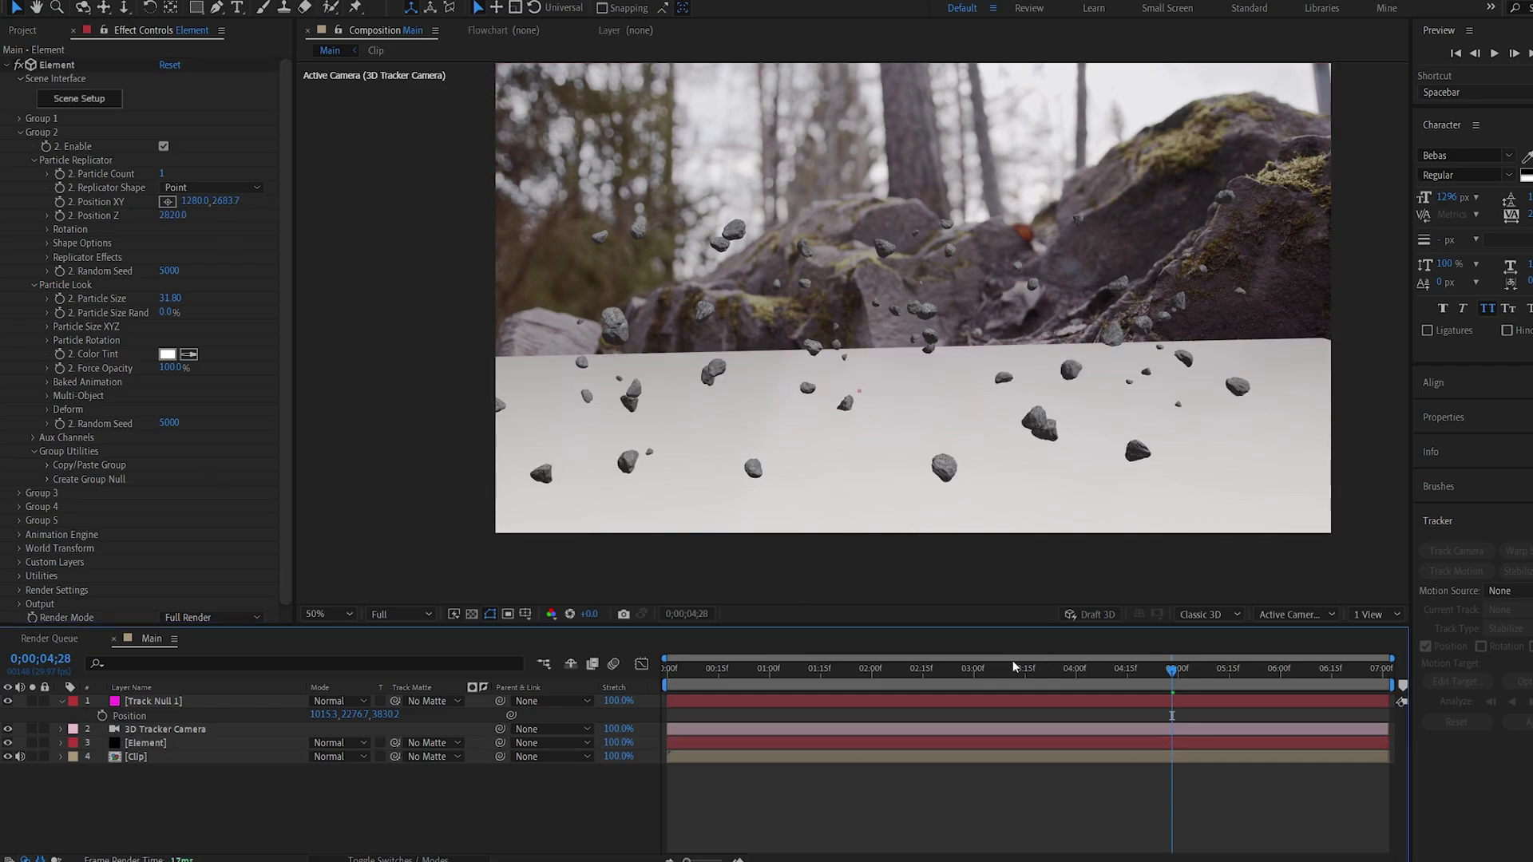
Add a white parallel light with 25% intensity, shadow casting enabled and 150% shadow darkness
drag(1013, 665, 950, 668)
right_click(506, 826)
mouse_move(563, 665)
click(787, 708)
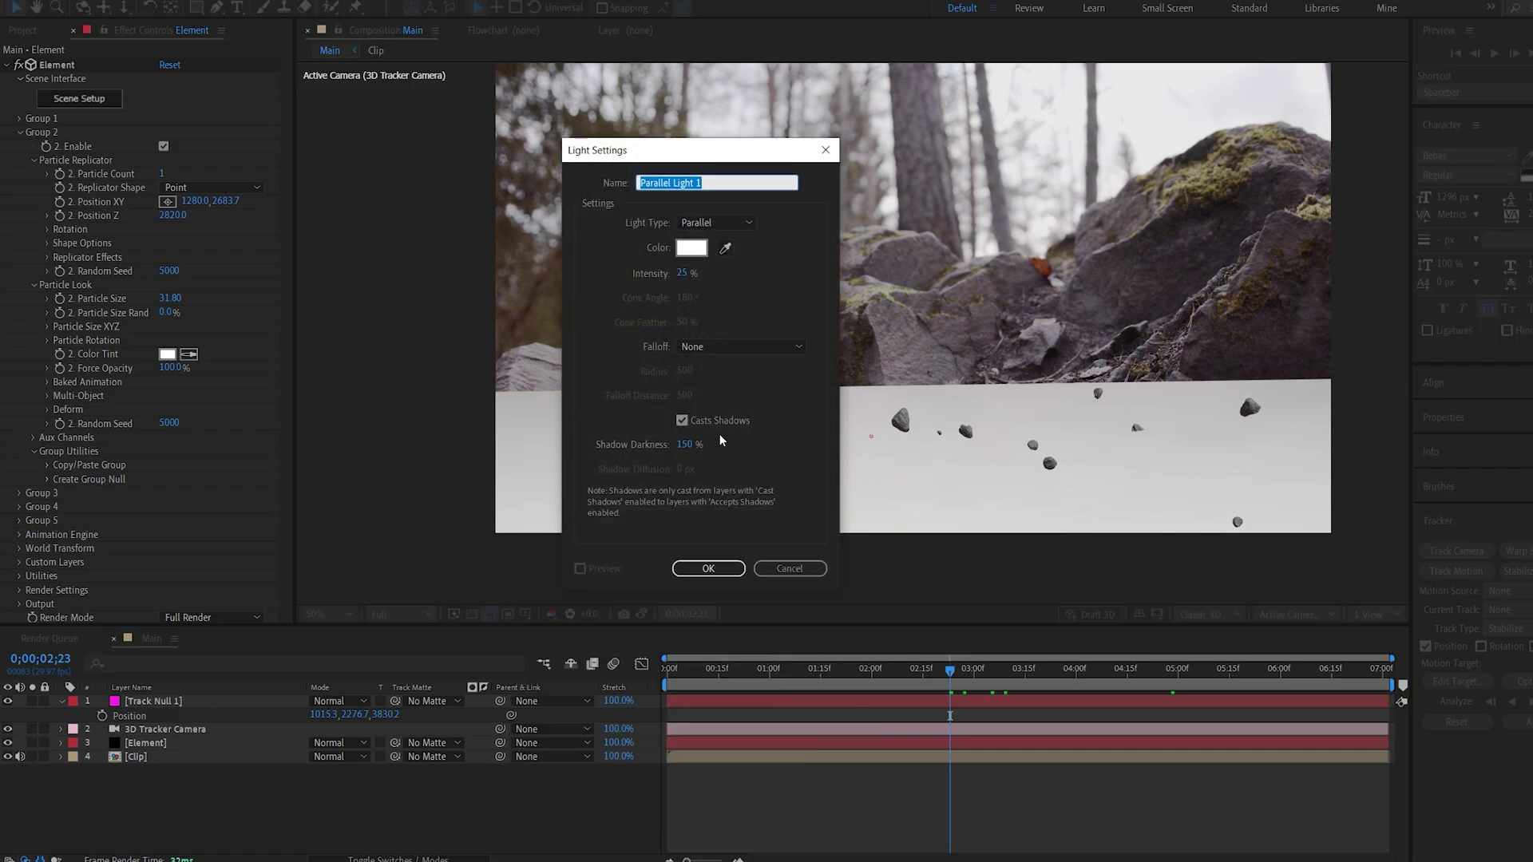
click(708, 569)
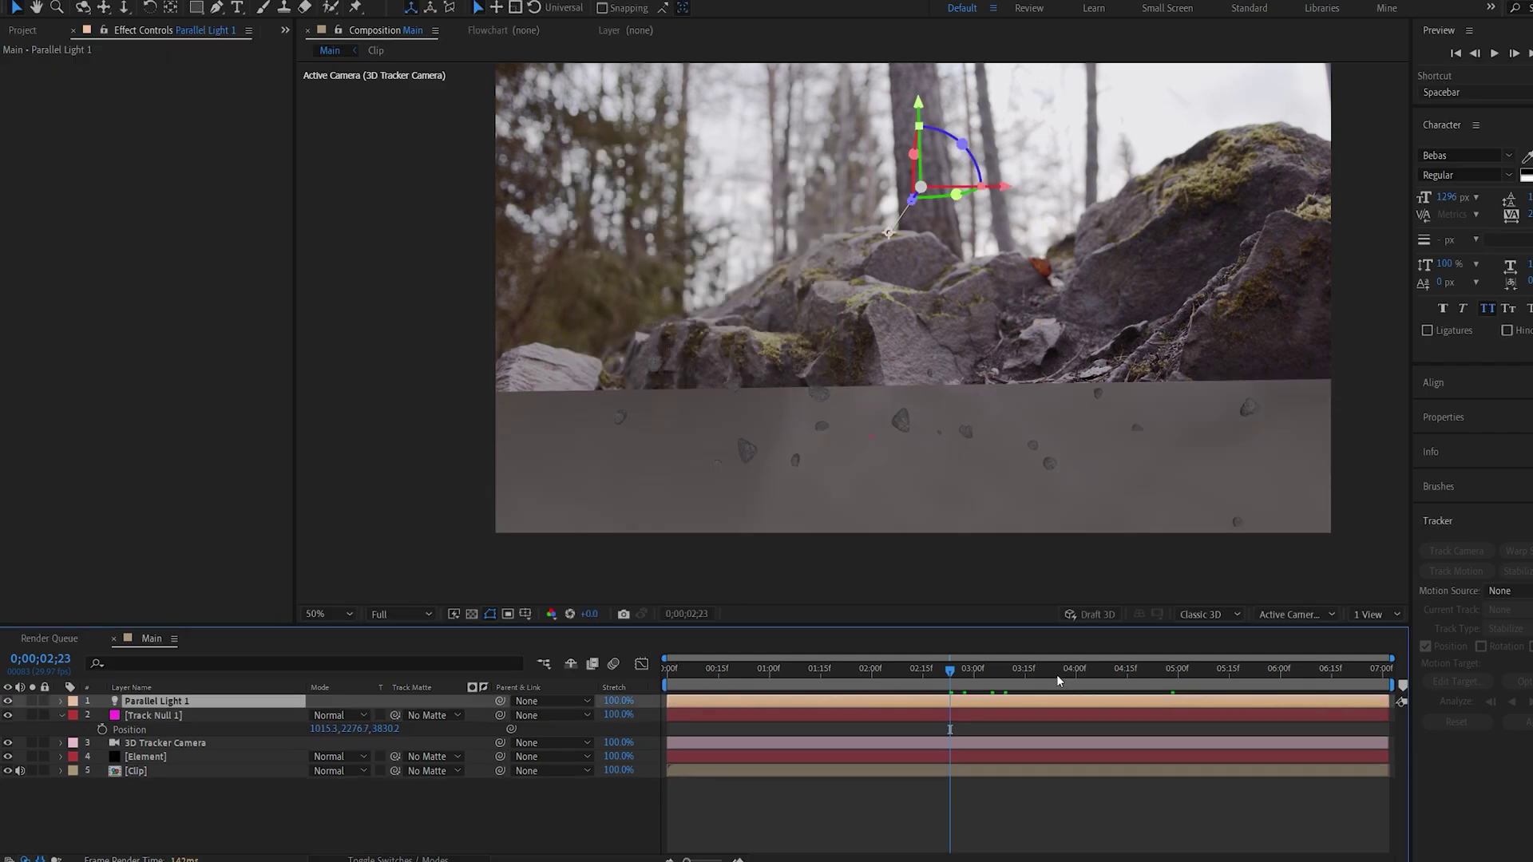
Enable shadows in the Element effect's Render Settings and set the parallel light's Shadow Size to 4096
drag(1062, 668, 1172, 669)
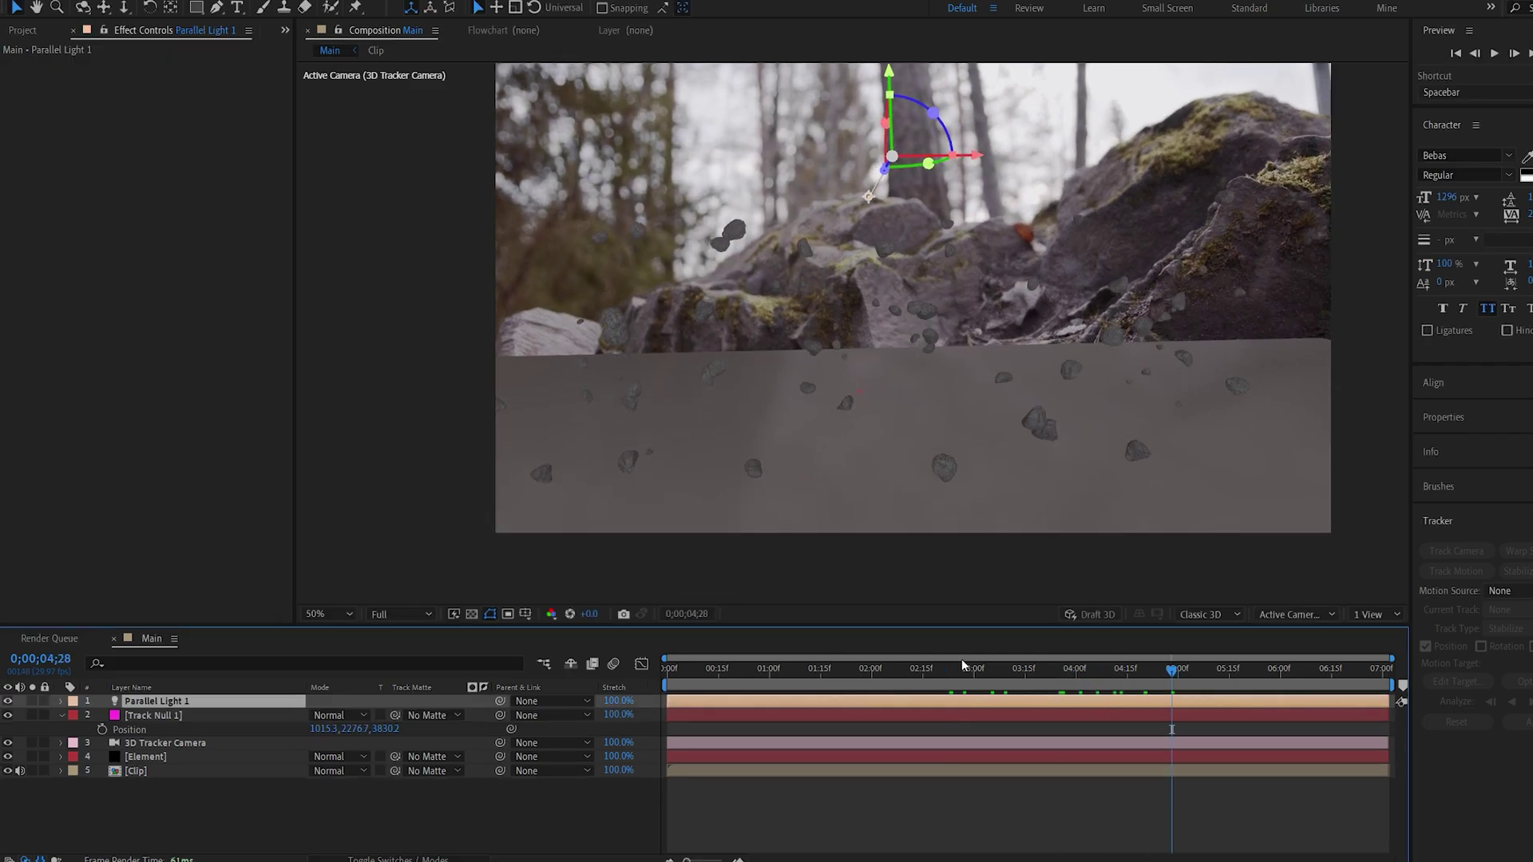
click(156, 758)
click(20, 588)
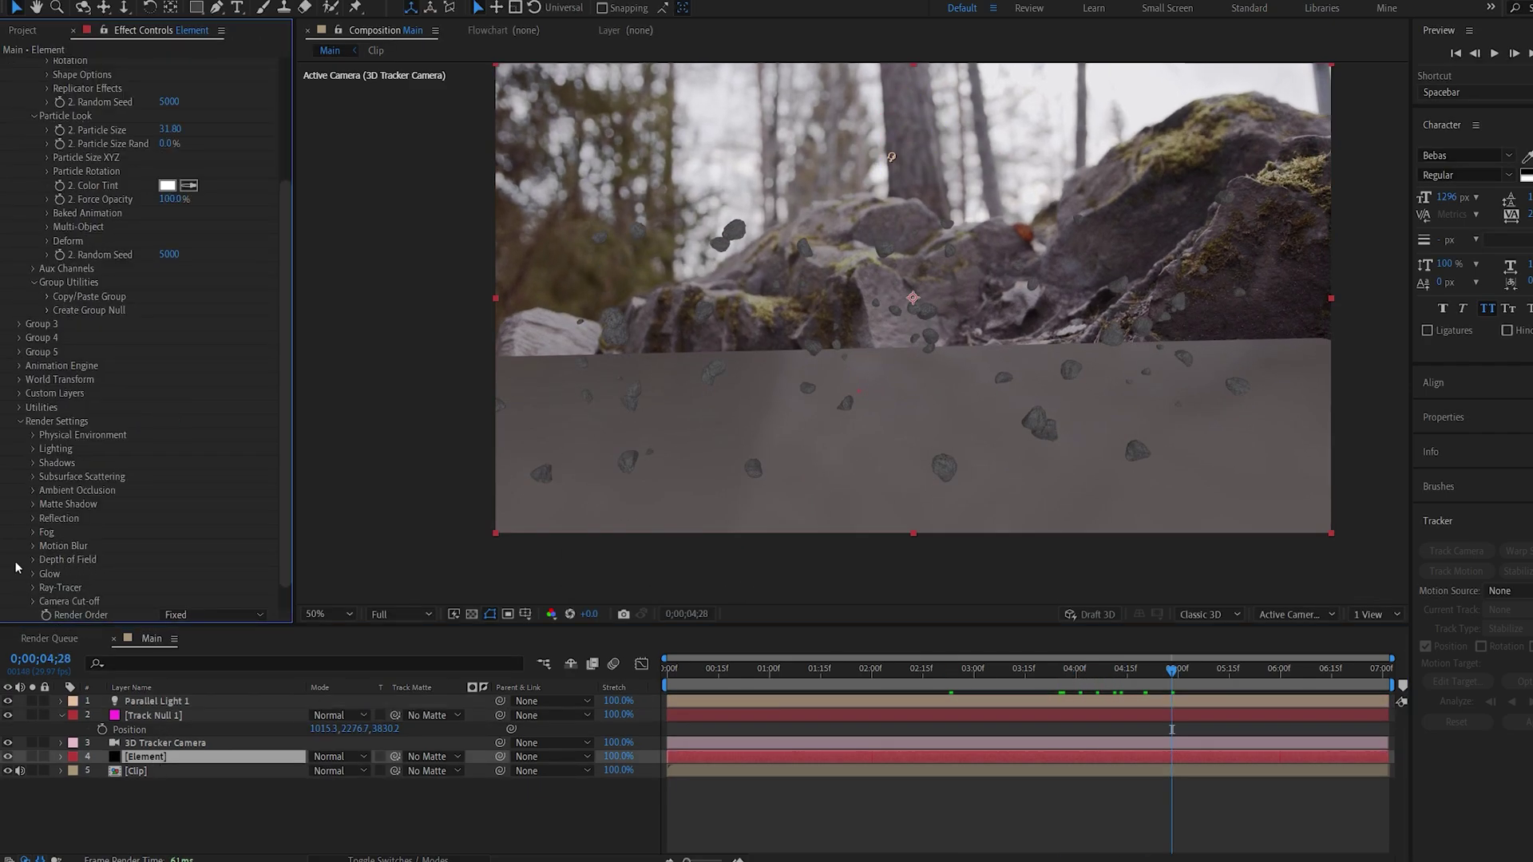
click(32, 463)
click(164, 477)
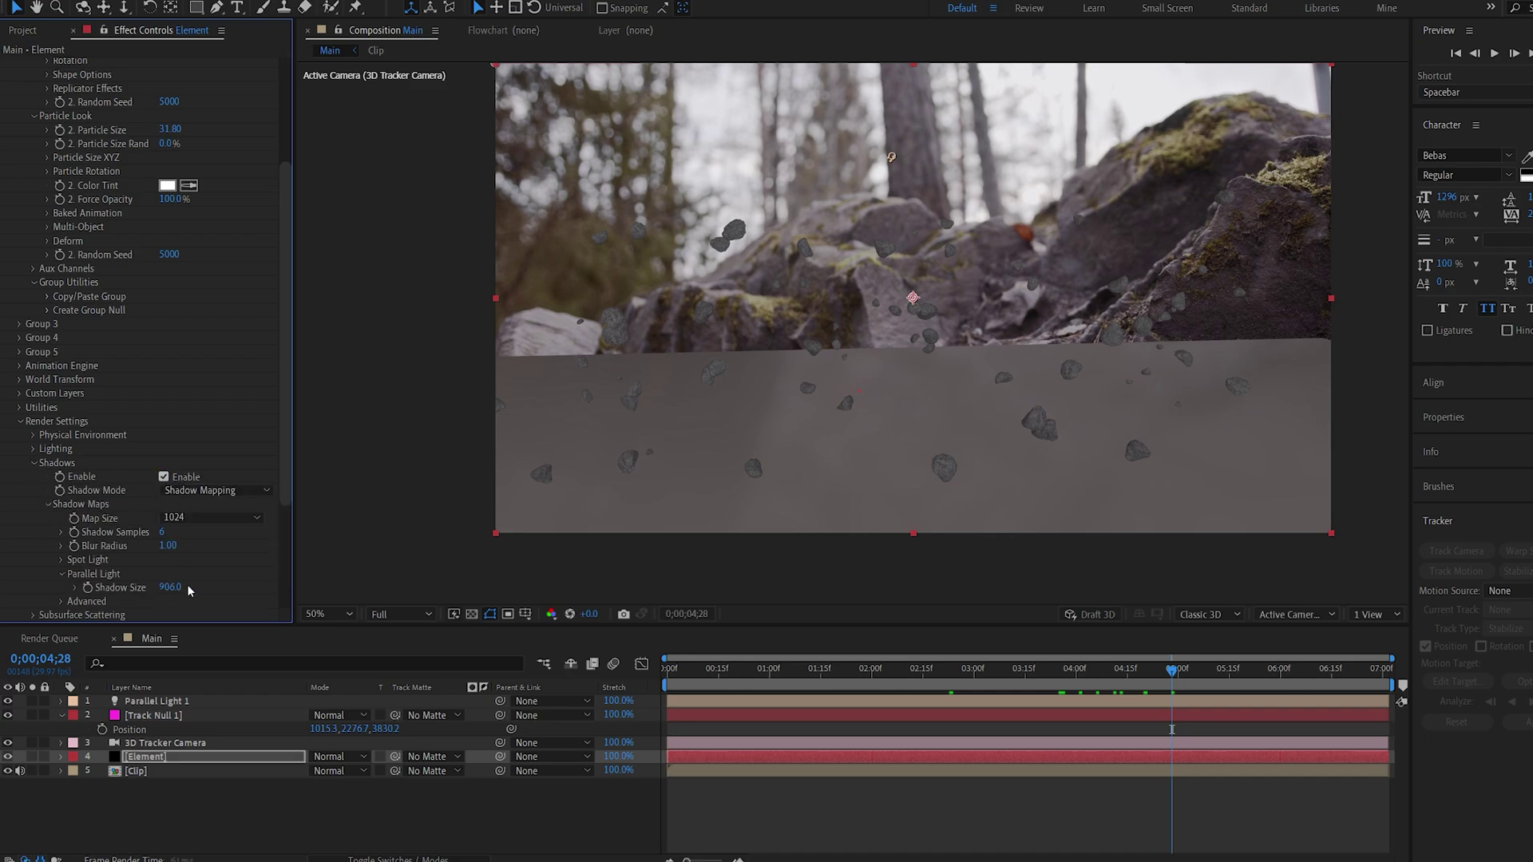
drag(170, 588, 611, 589)
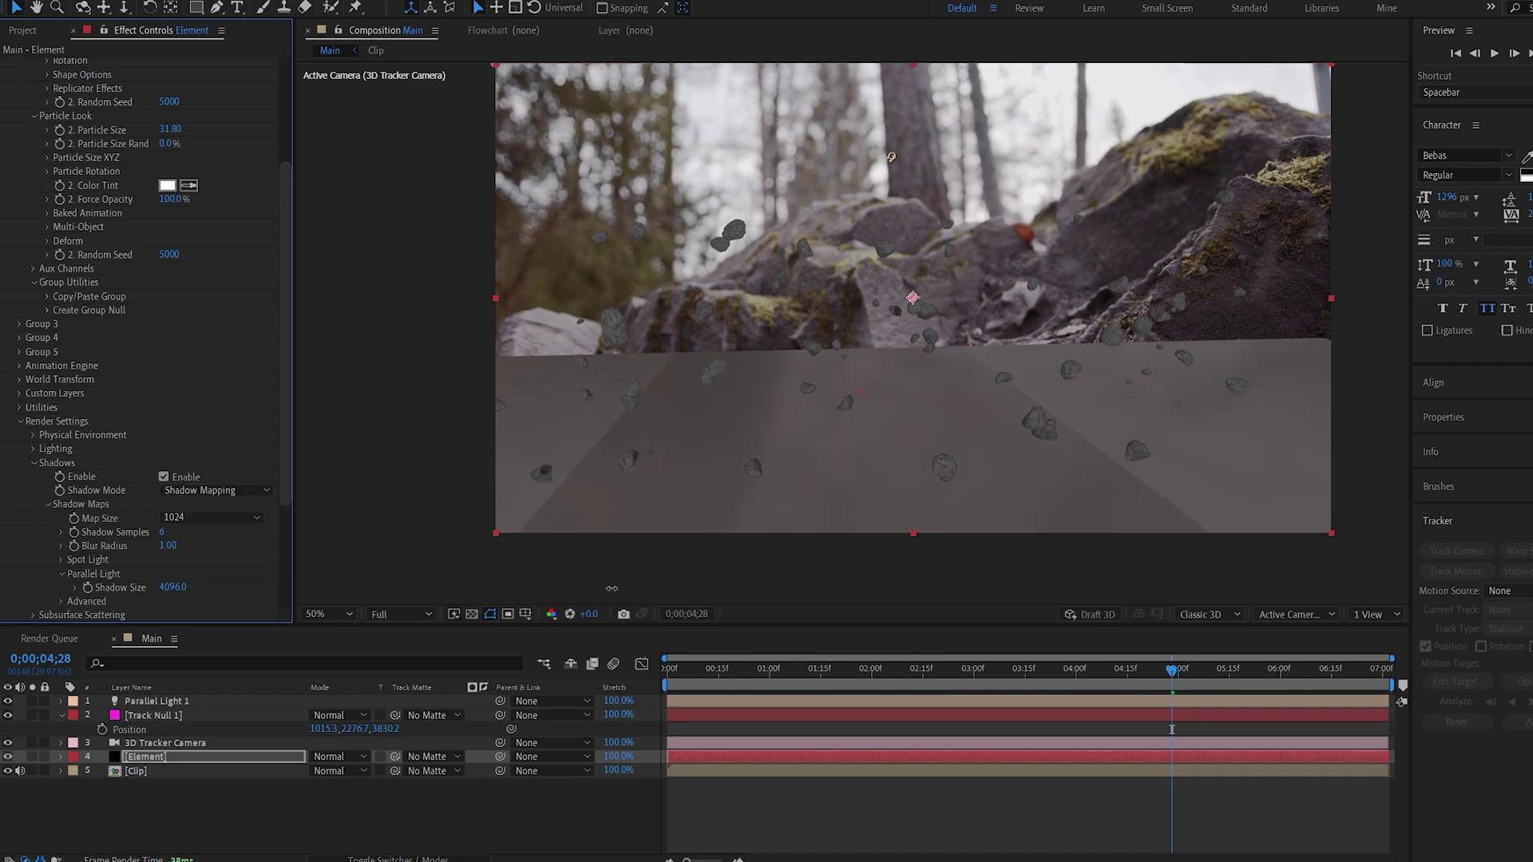
Move Parallel Light 1 to position 1466.7, 483.3, -3598.9 to redirect the rocks' shadows
click(141, 701)
key(p)
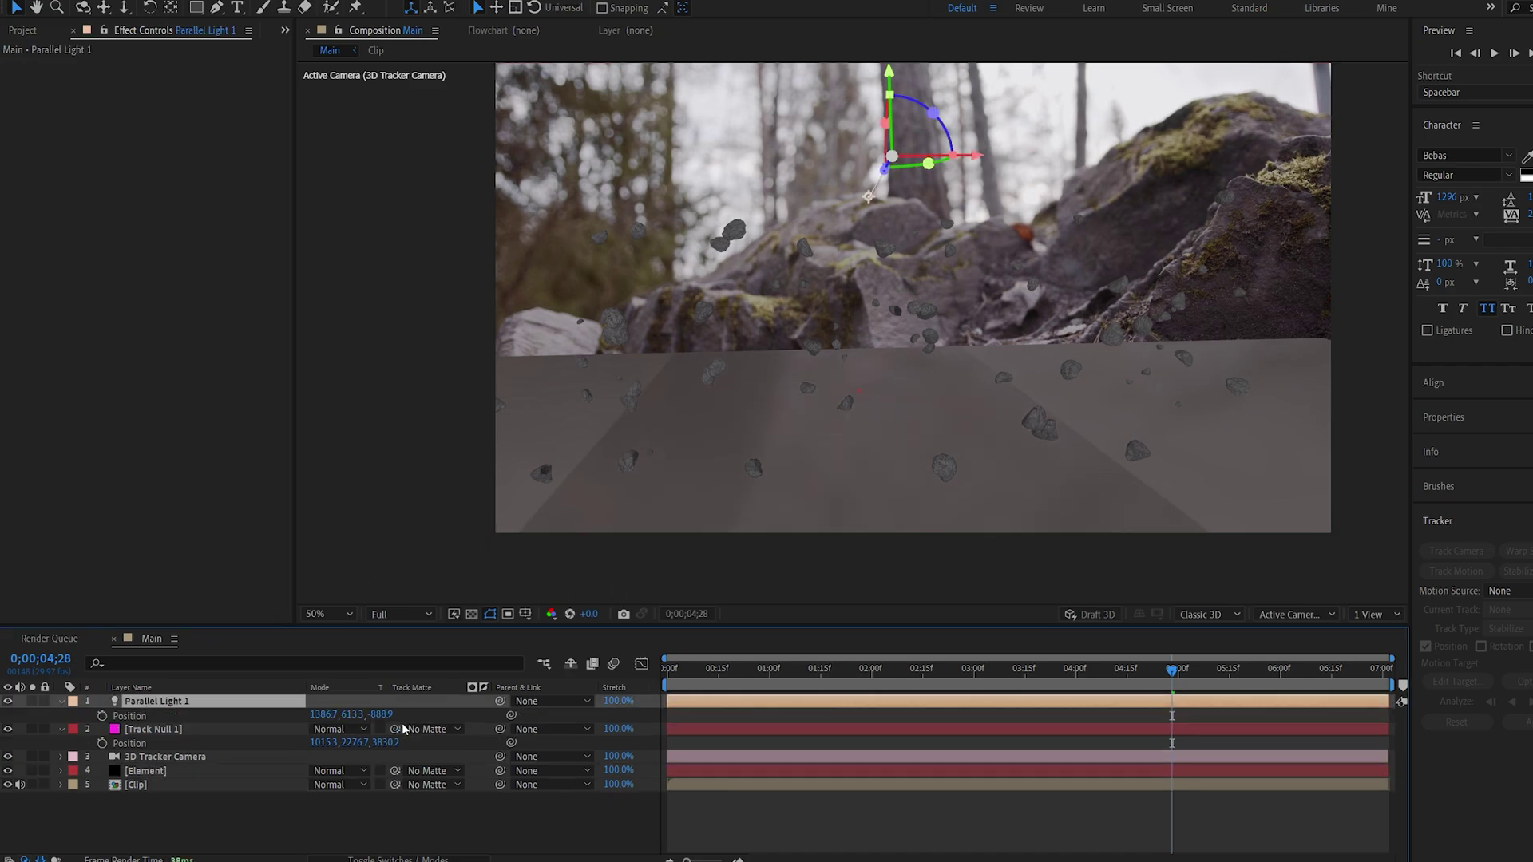
drag(391, 718, 172, 768)
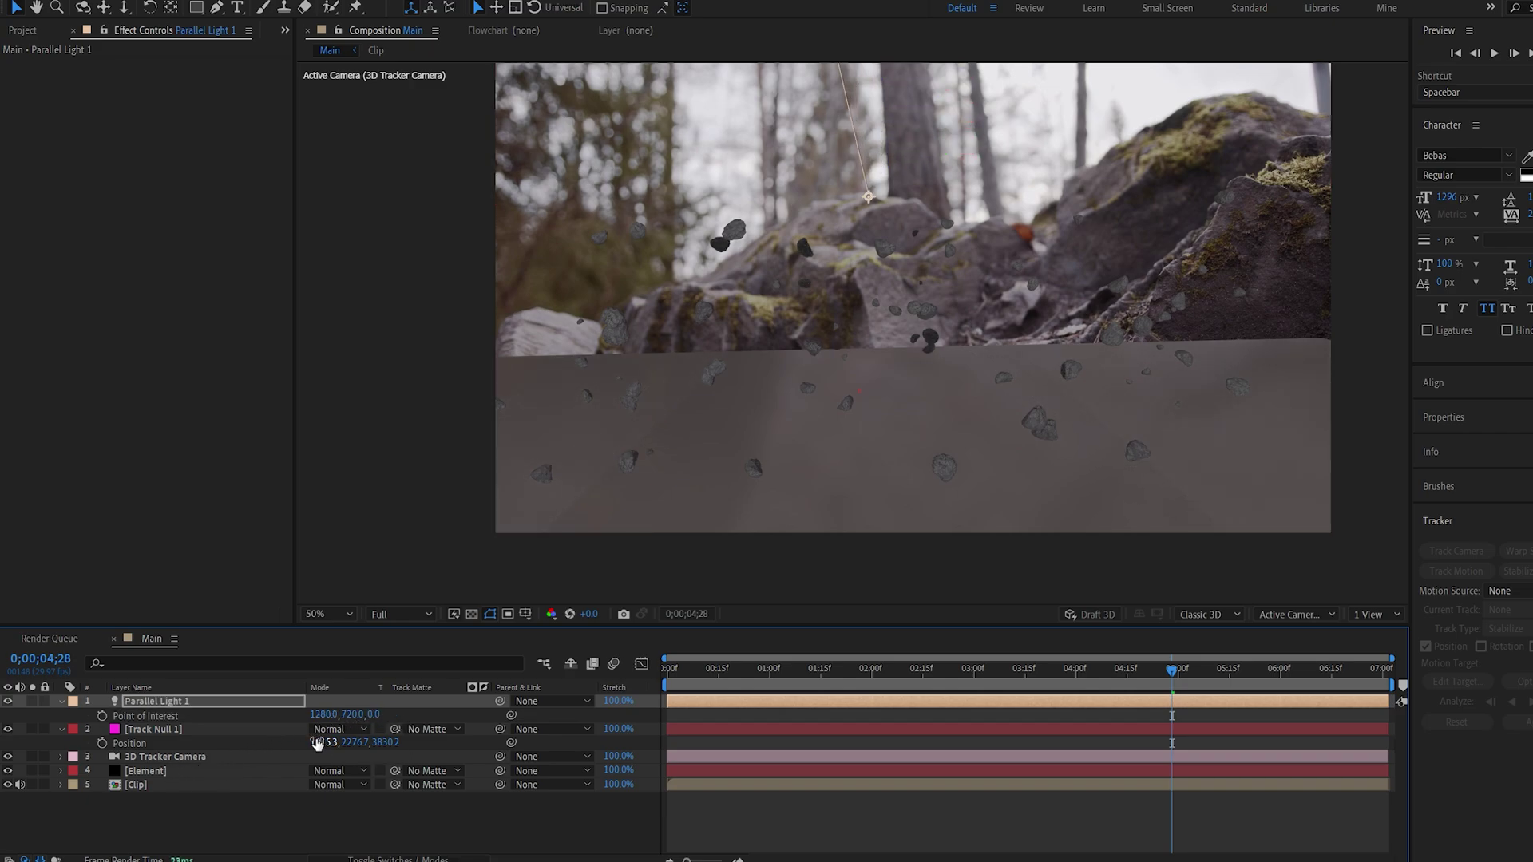
key(a)
drag(79, 820, 354, 725)
key(p)
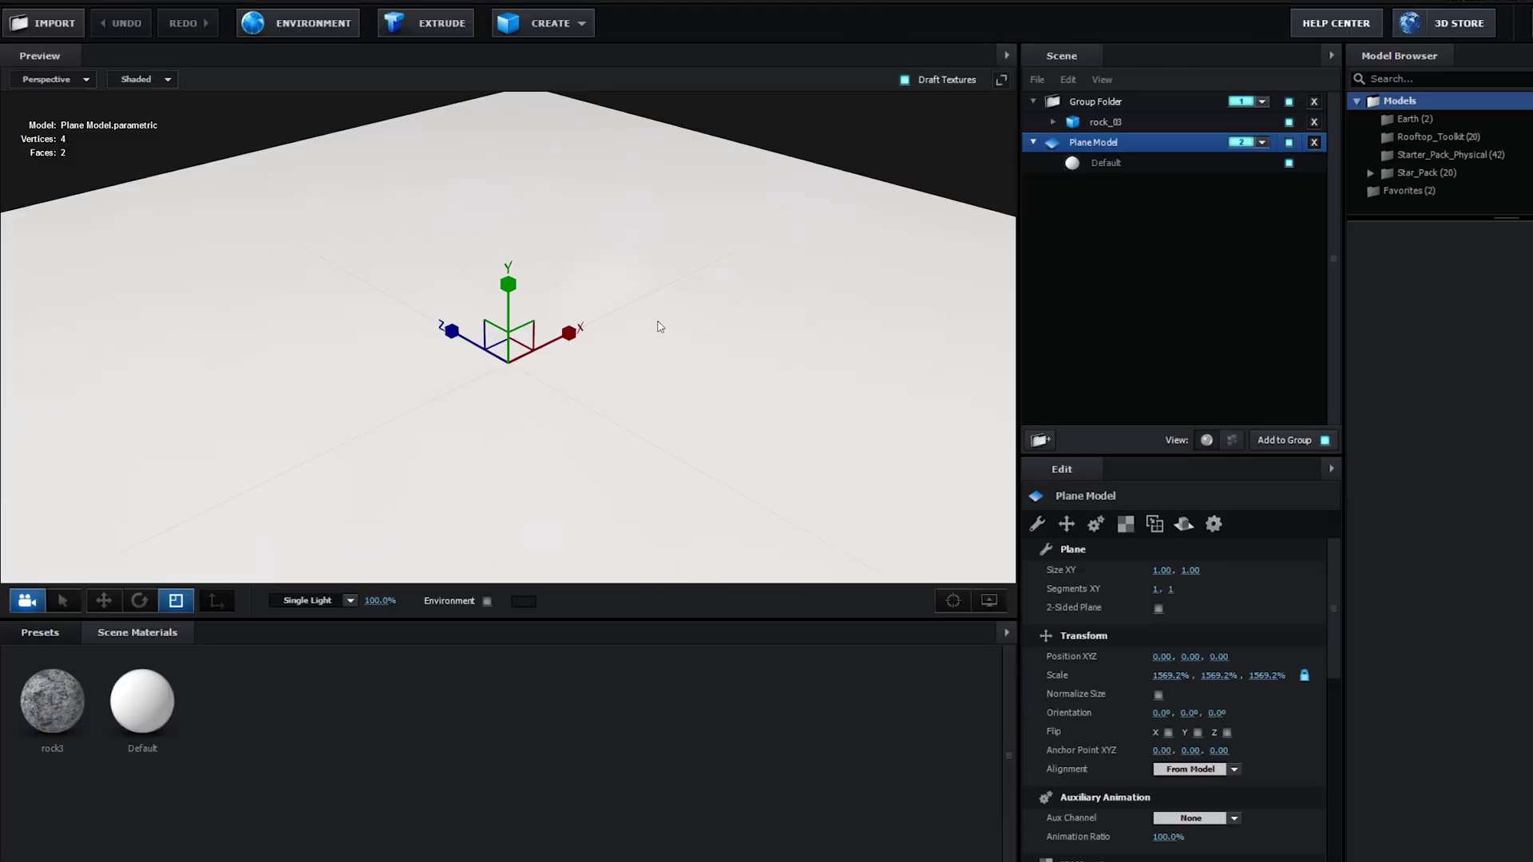
Apply a shadow-catching material from the Physical presets to the plane model in Scene Setup
click(40, 632)
click(75, 708)
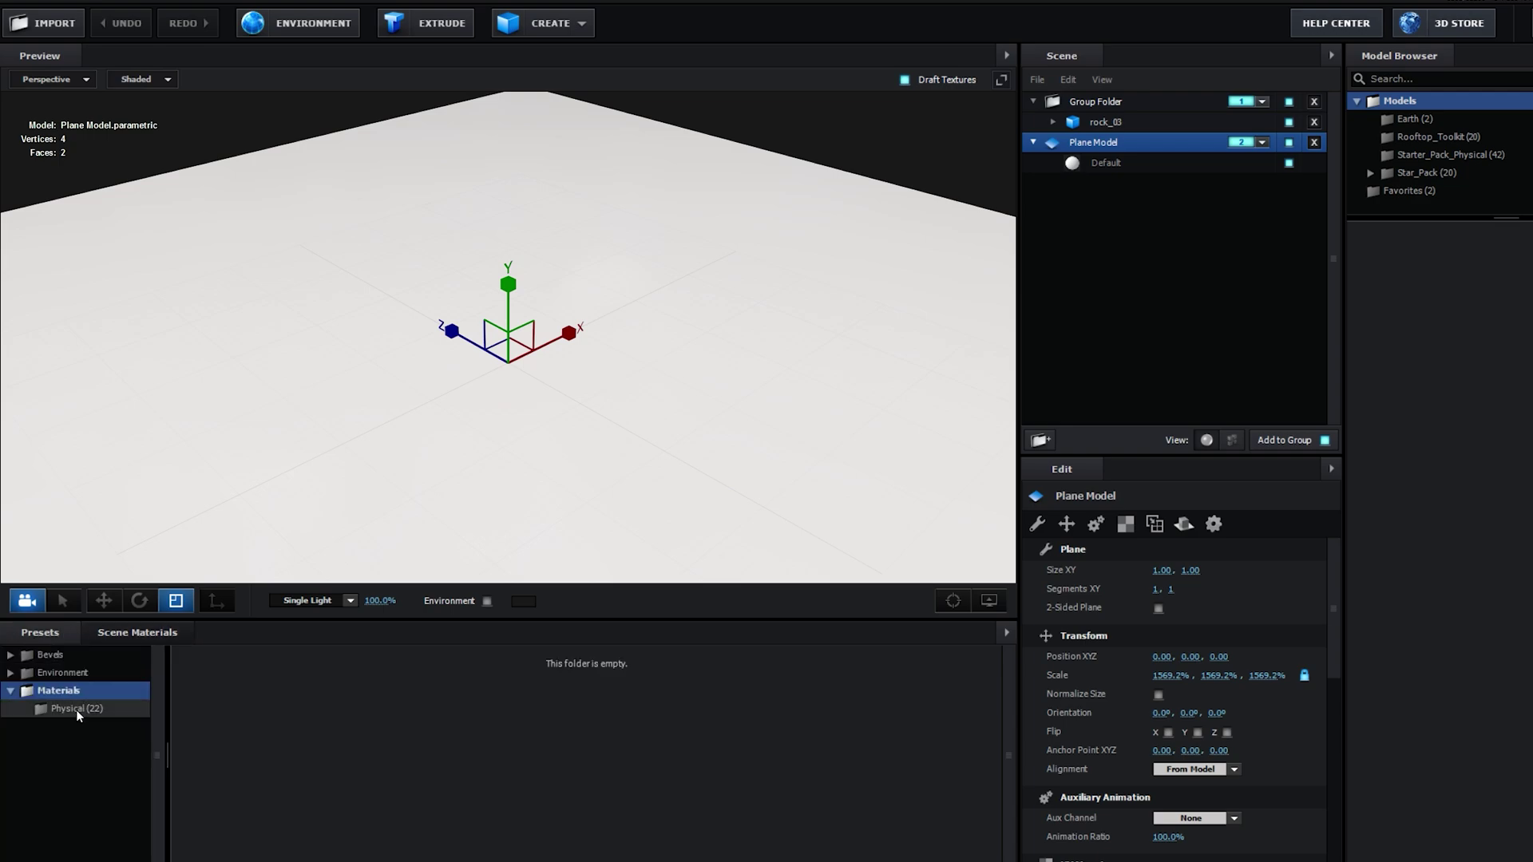
drag(327, 798, 1105, 147)
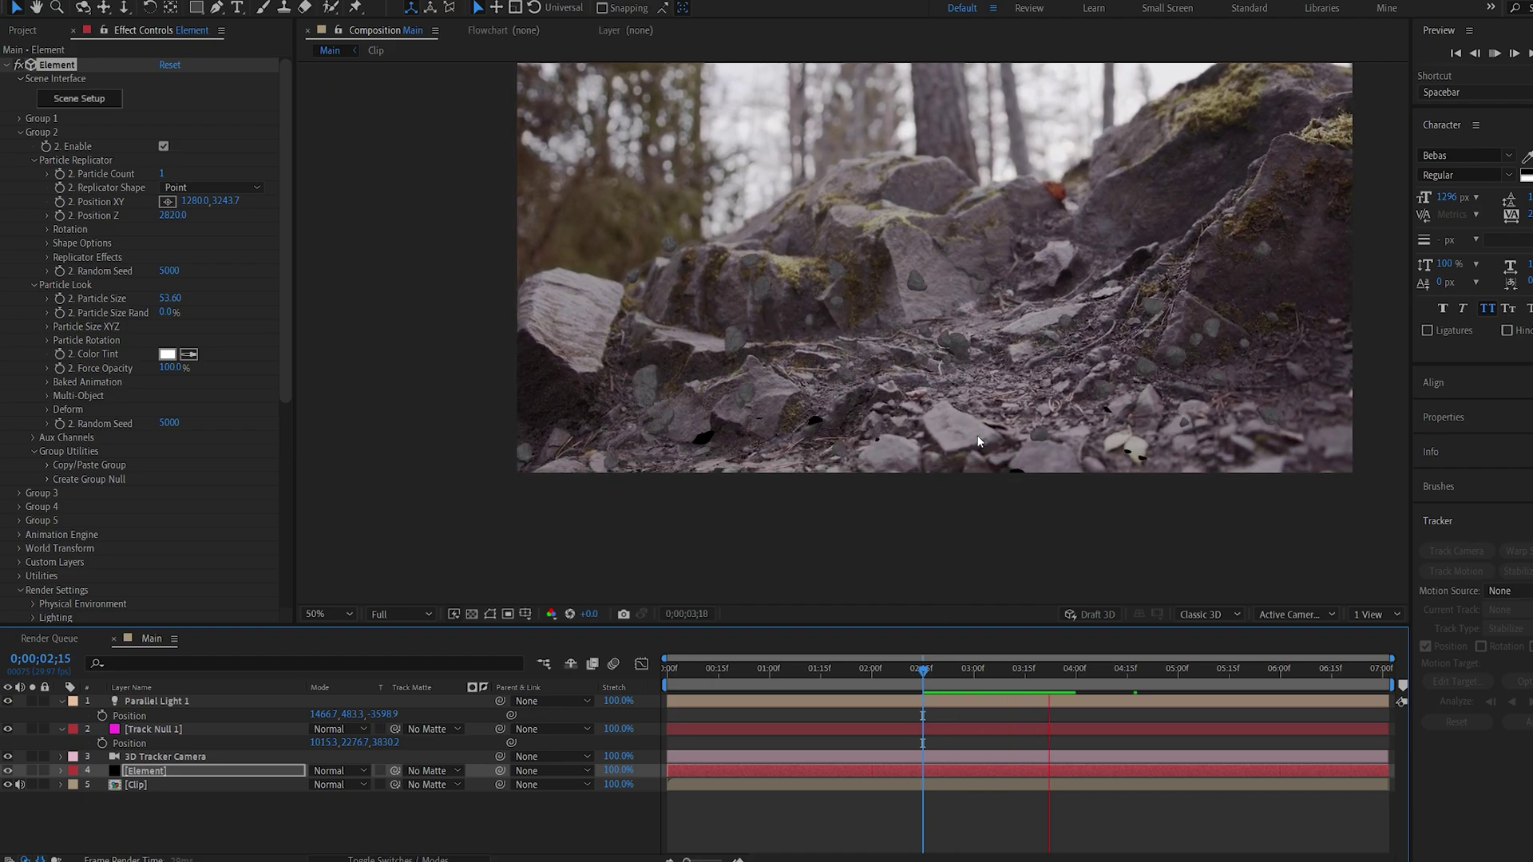
Set the shadow maps' Blur Radius to 51.50 in the Element effect, with the playhead at 0;00;04;12
click(1116, 677)
scroll(56, 523, down, 5)
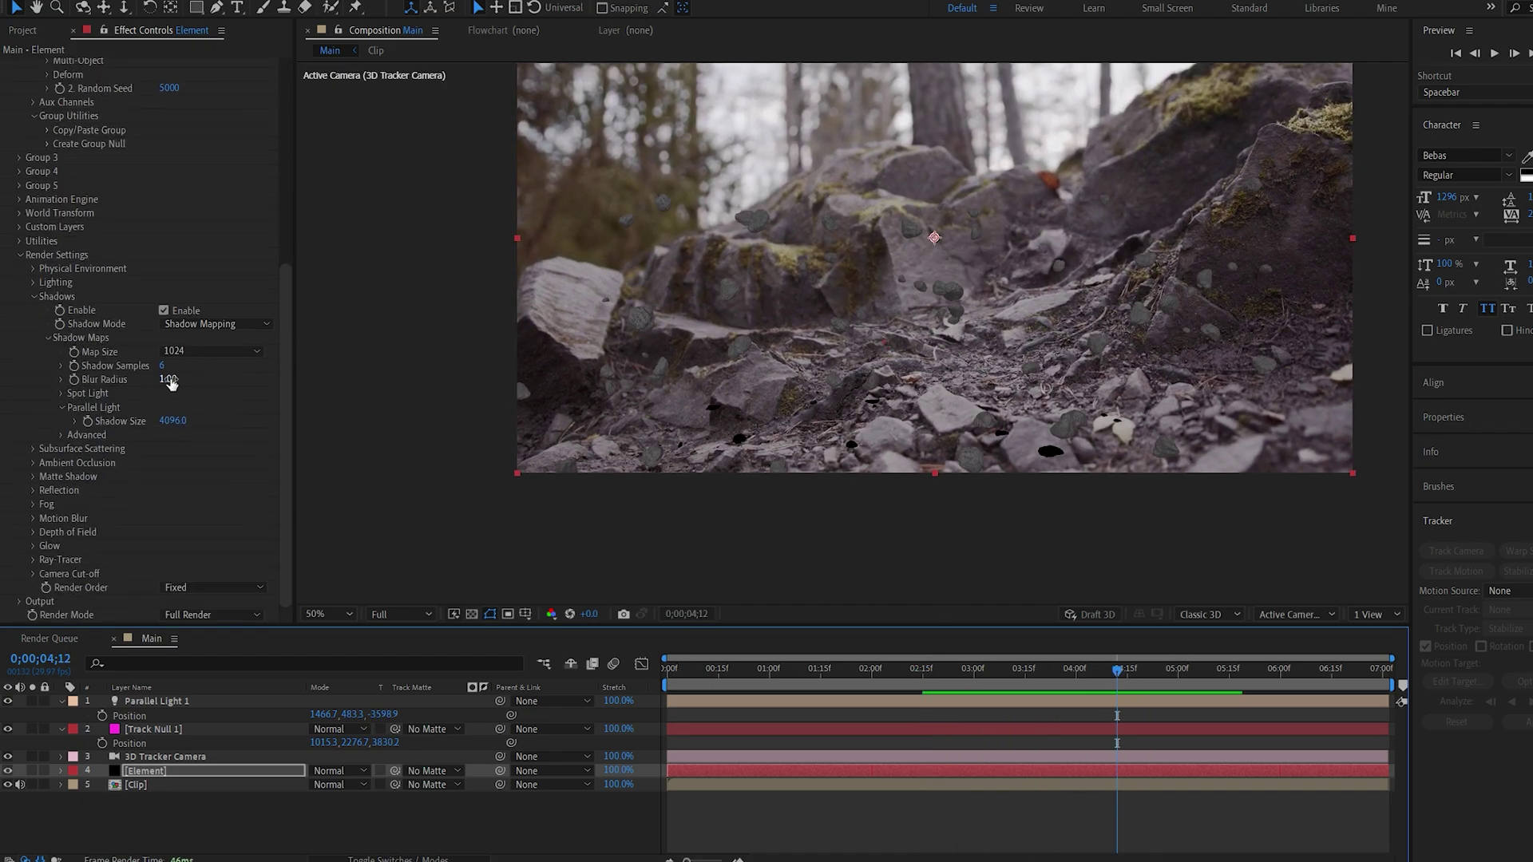
drag(168, 380, 194, 380)
Edit the Shadow Darkness of Parallel Light 1 and preview the composition
double_click(156, 701)
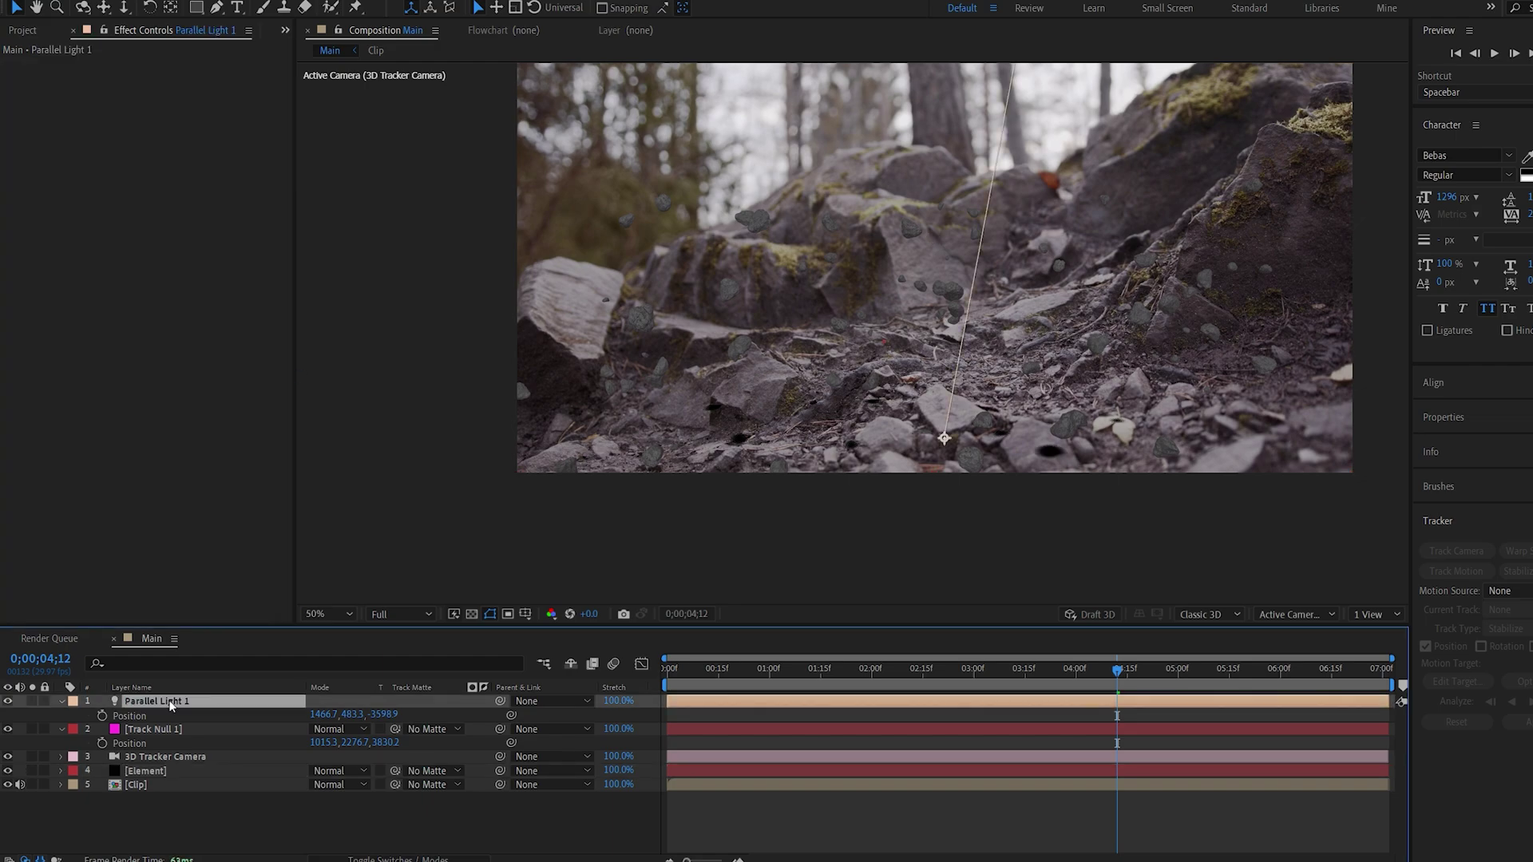
click(683, 444)
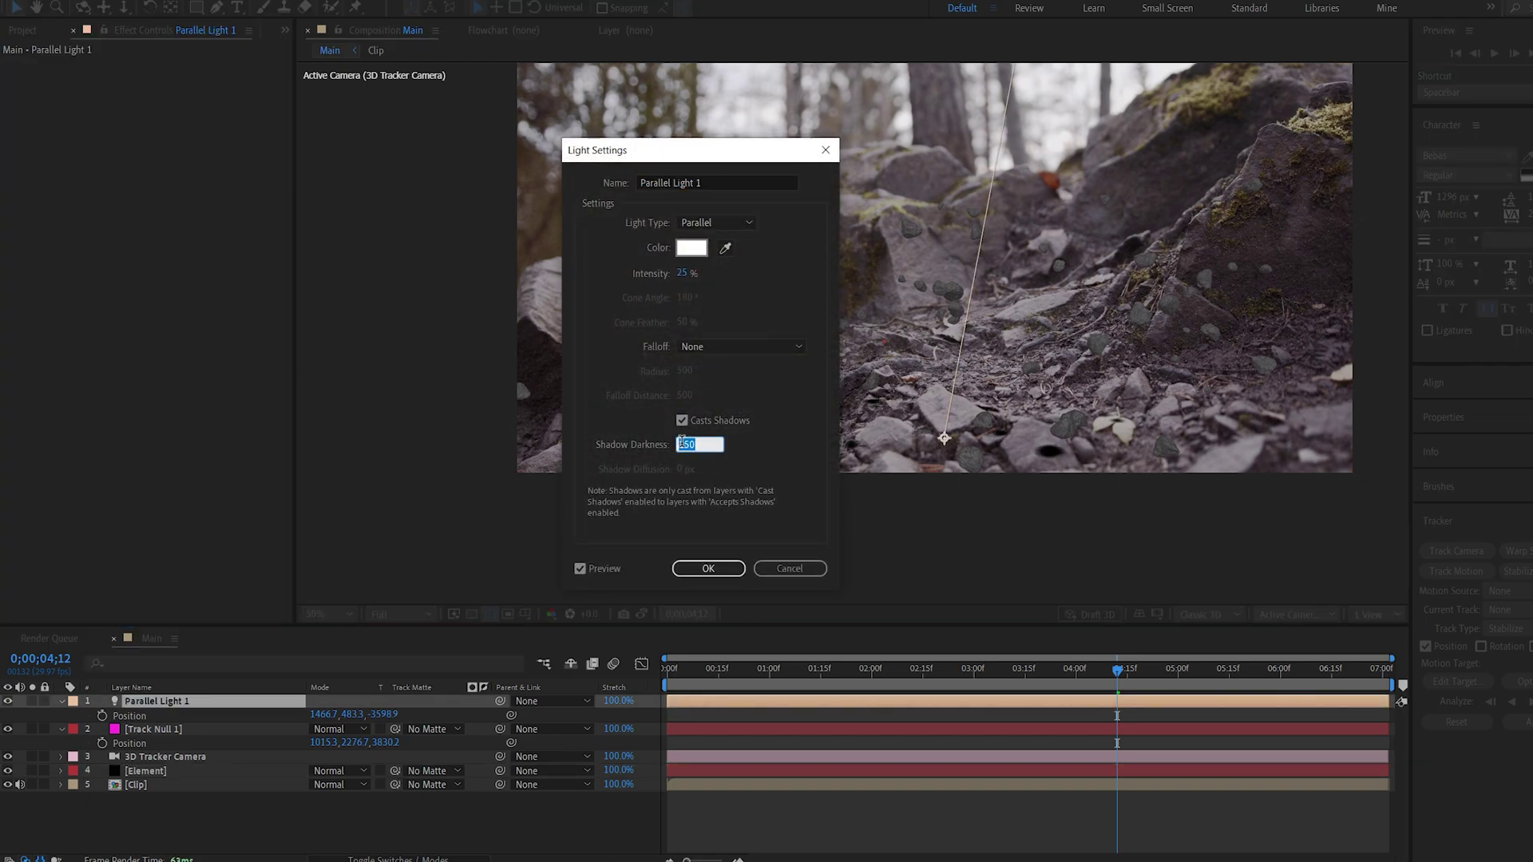
key(Return)
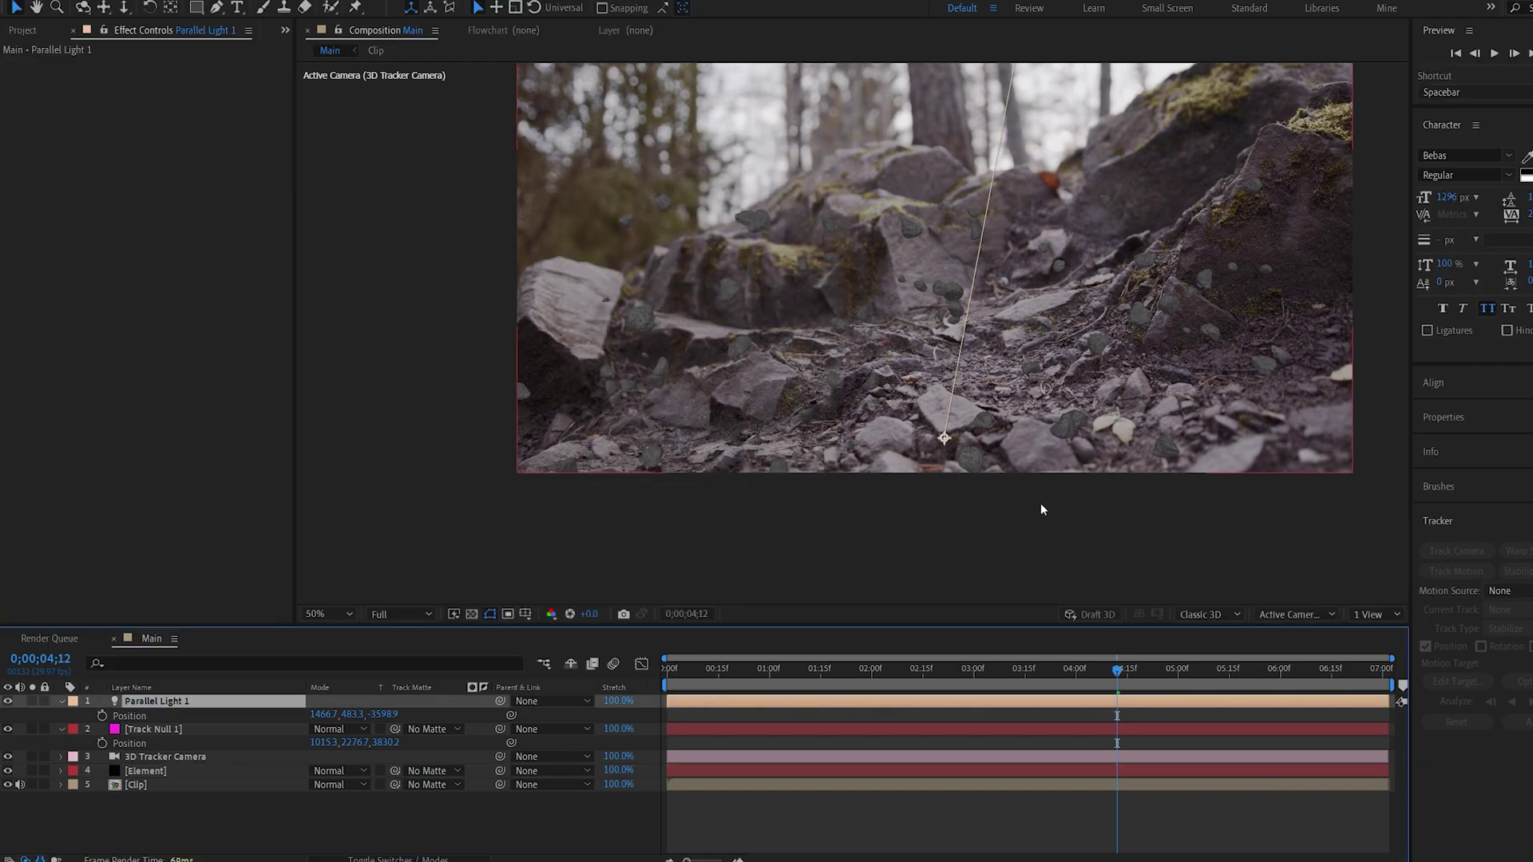
key(space)
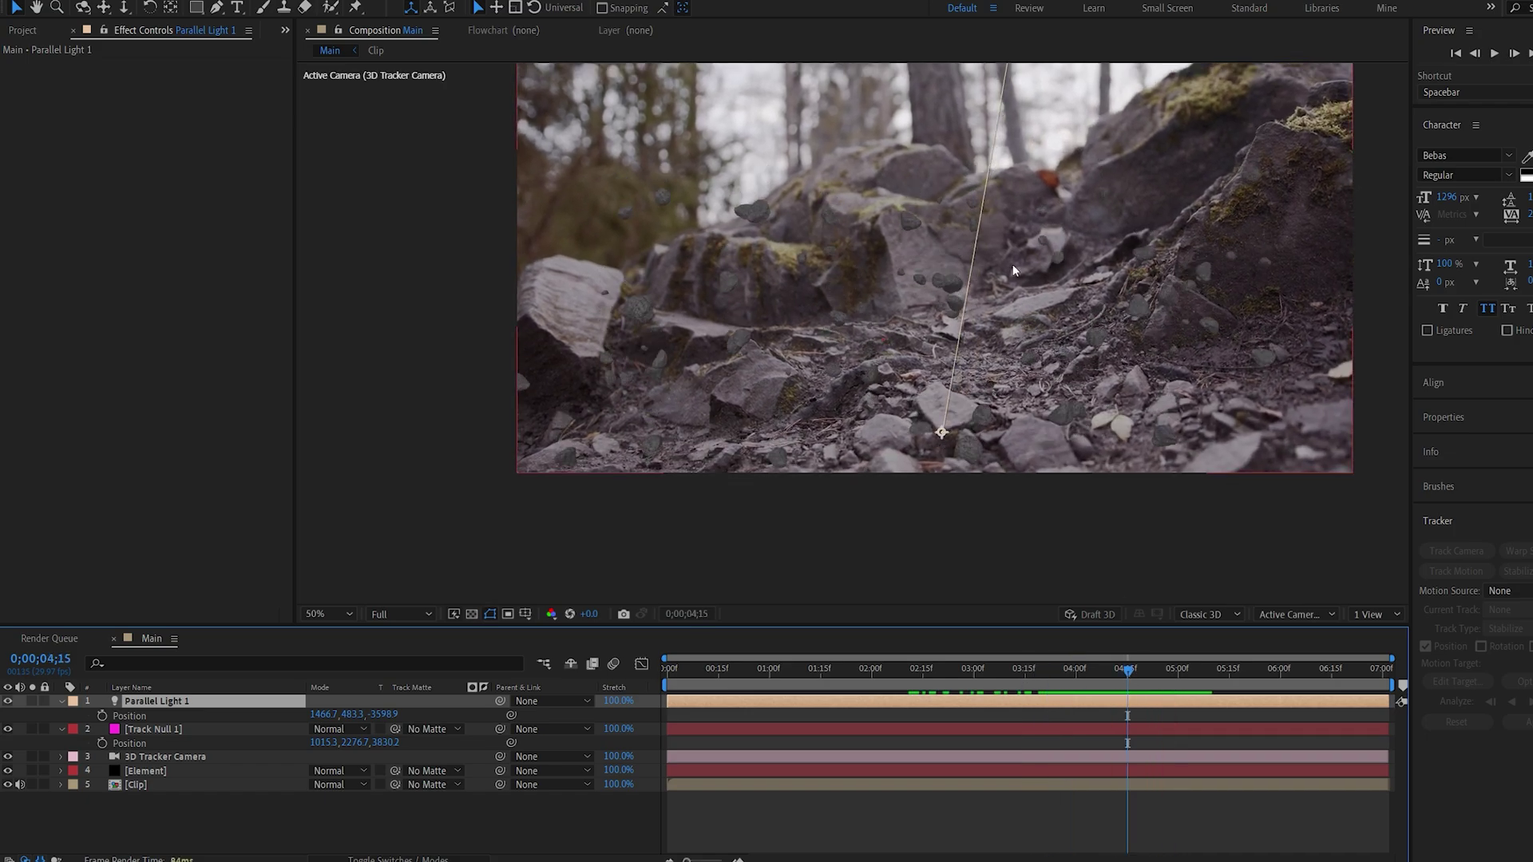
Set Add Lighting to Dark in the Lighting render settings of the Element layer
click(146, 772)
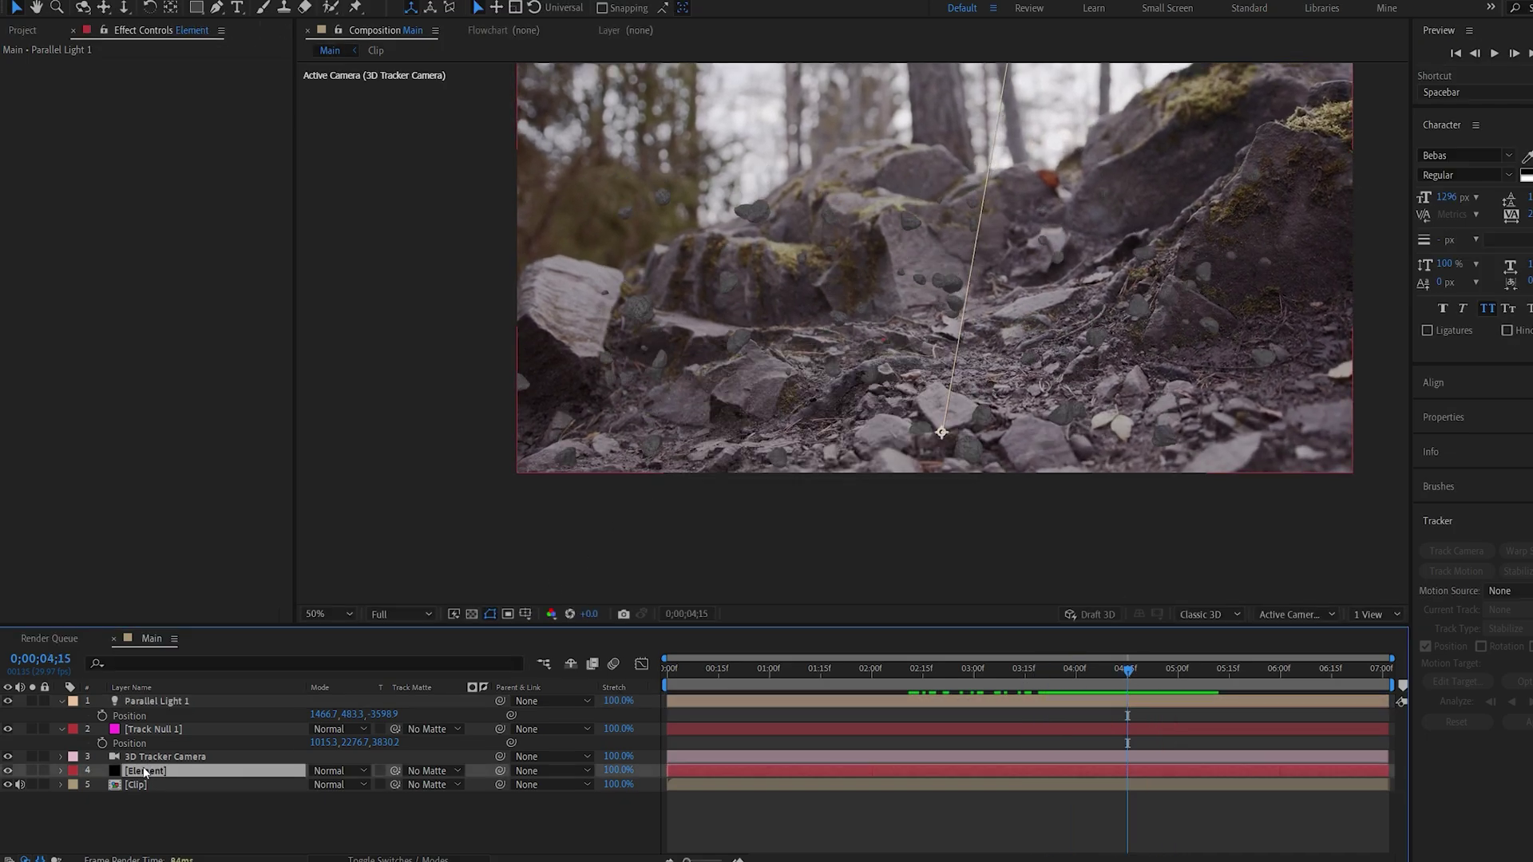
scroll(142, 507, down, 7)
click(34, 283)
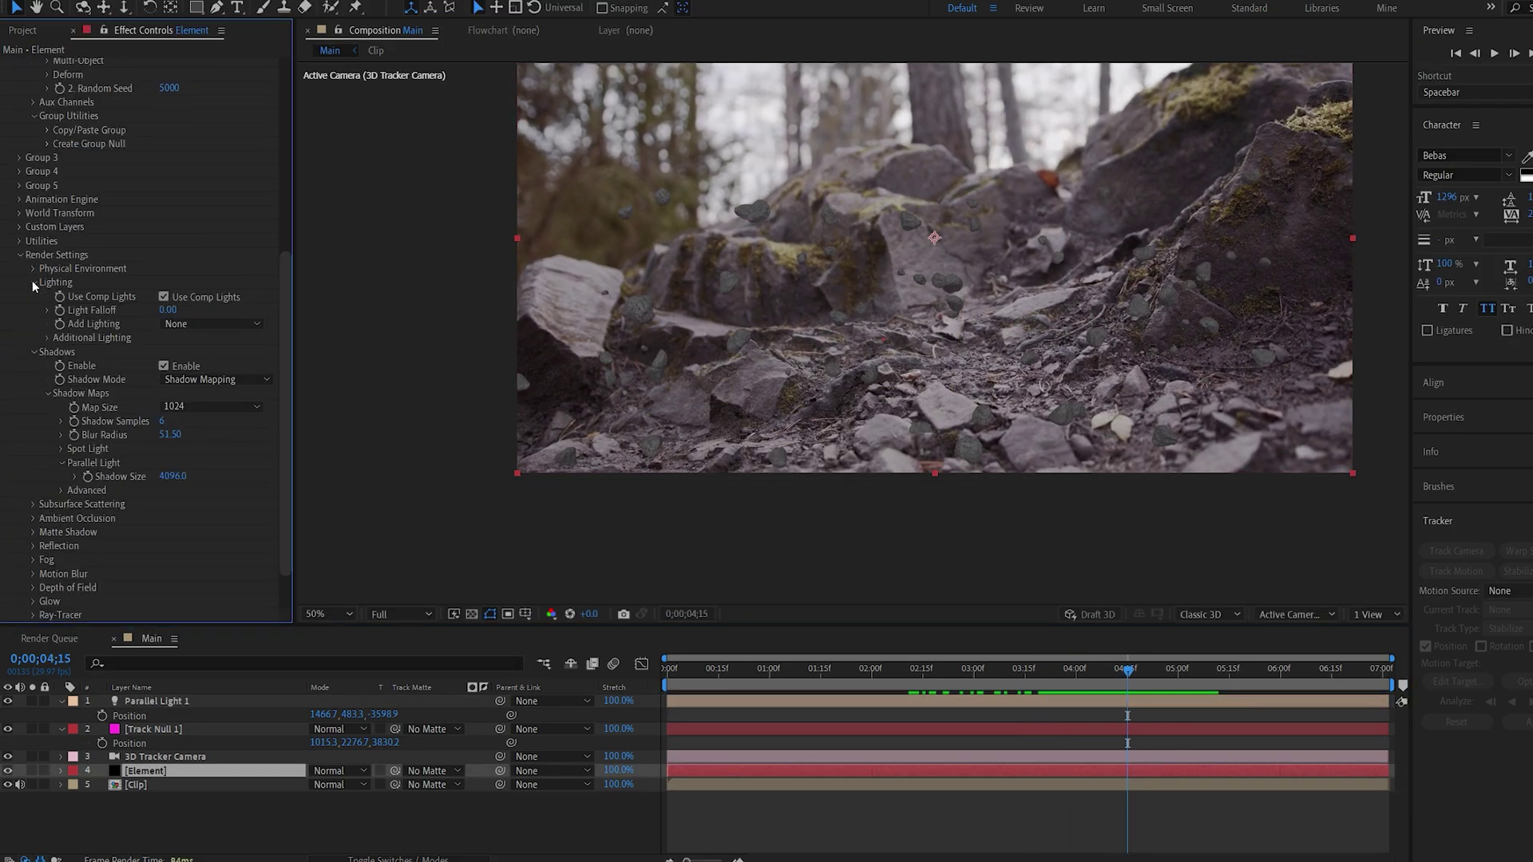
click(212, 324)
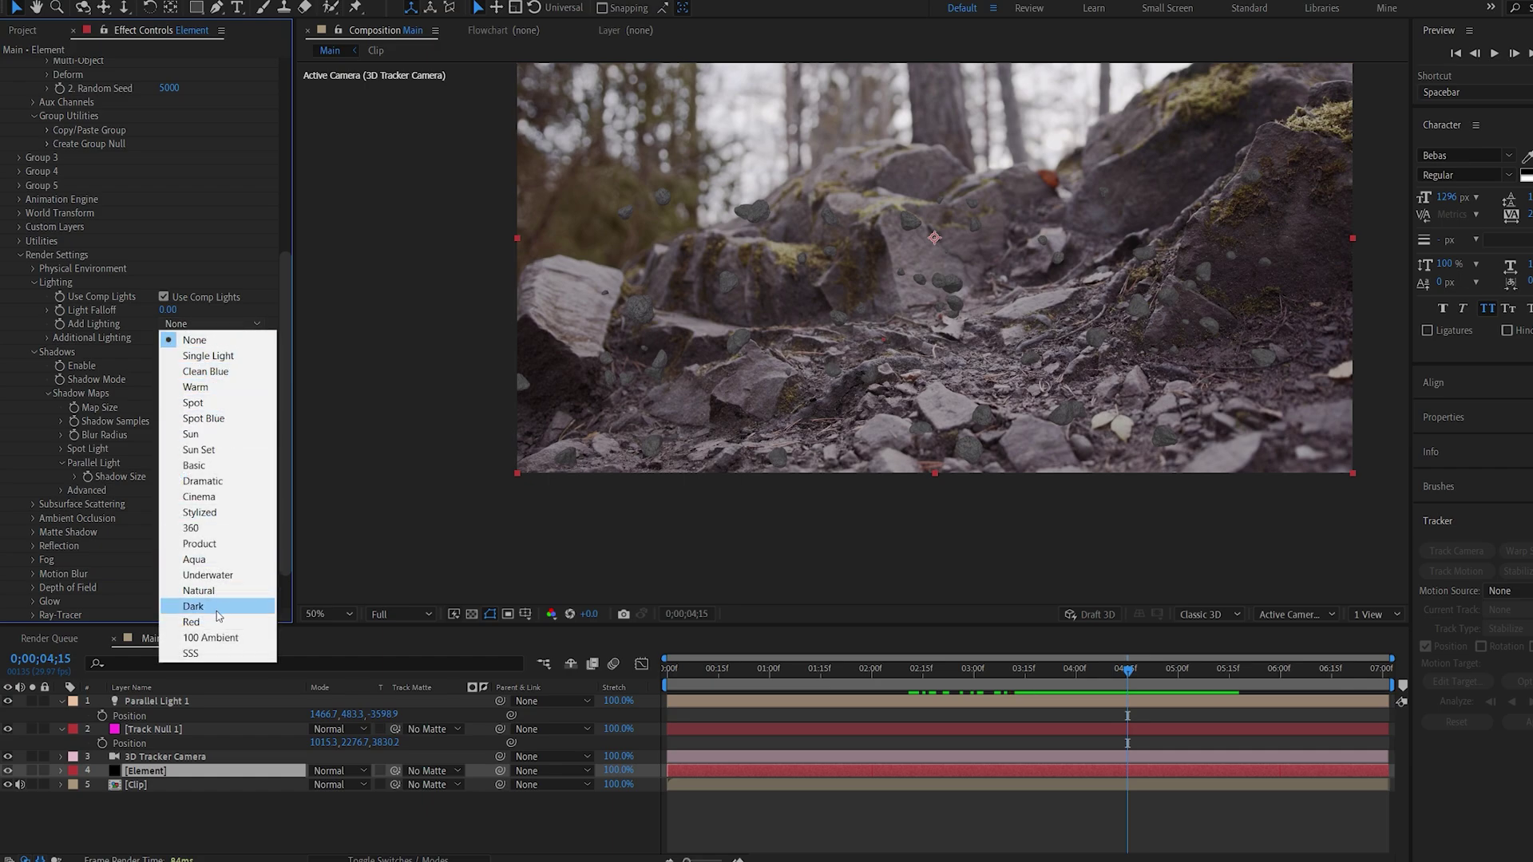
click(194, 607)
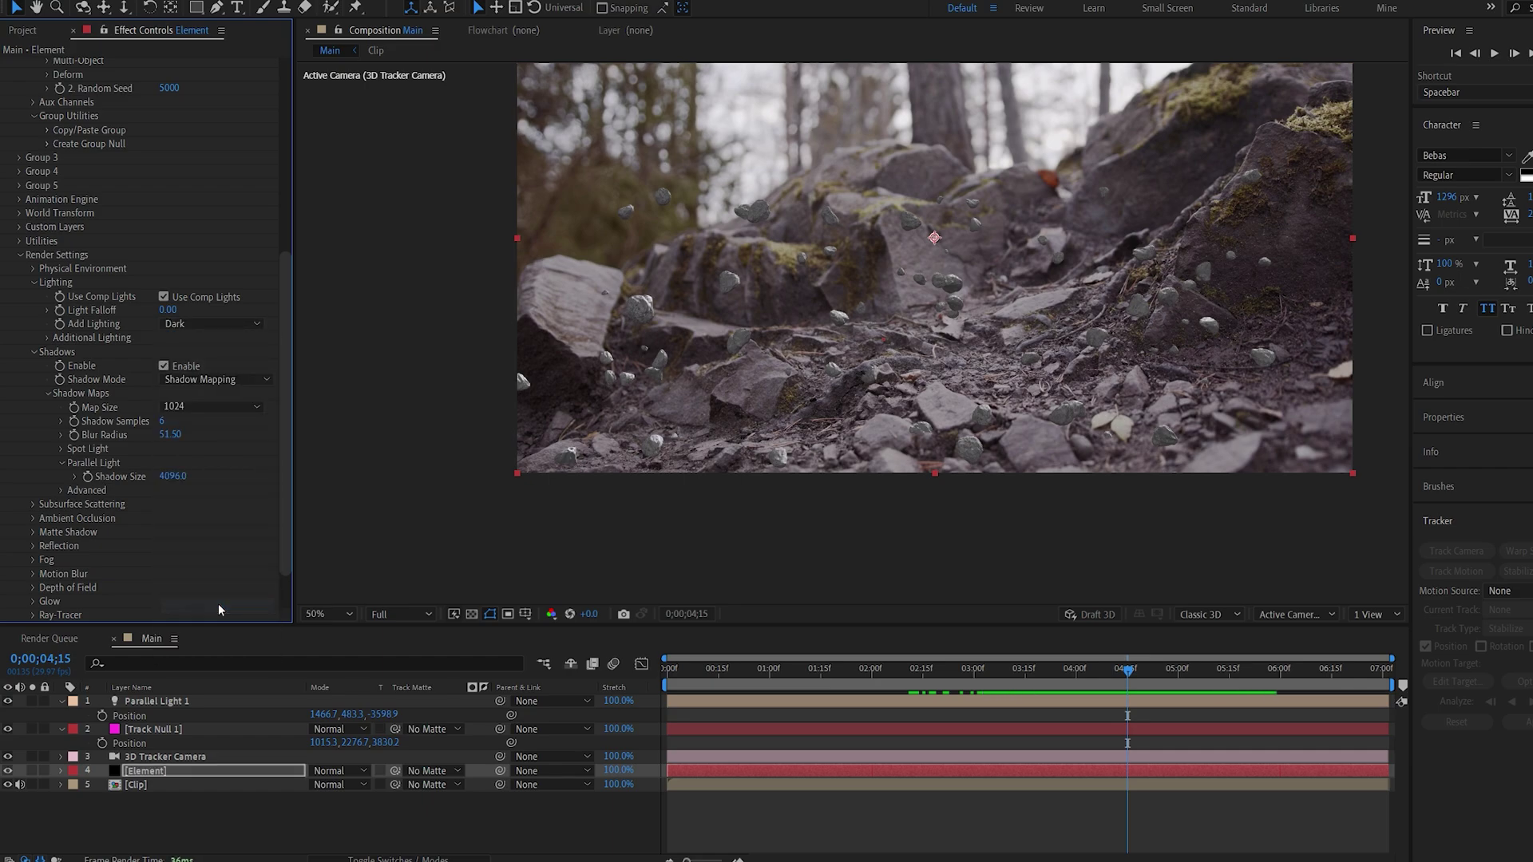
Set the additional lighting's Brightness Multiplier to 46% and its rotation to X 6° and Z 12°
click(47, 338)
click(62, 367)
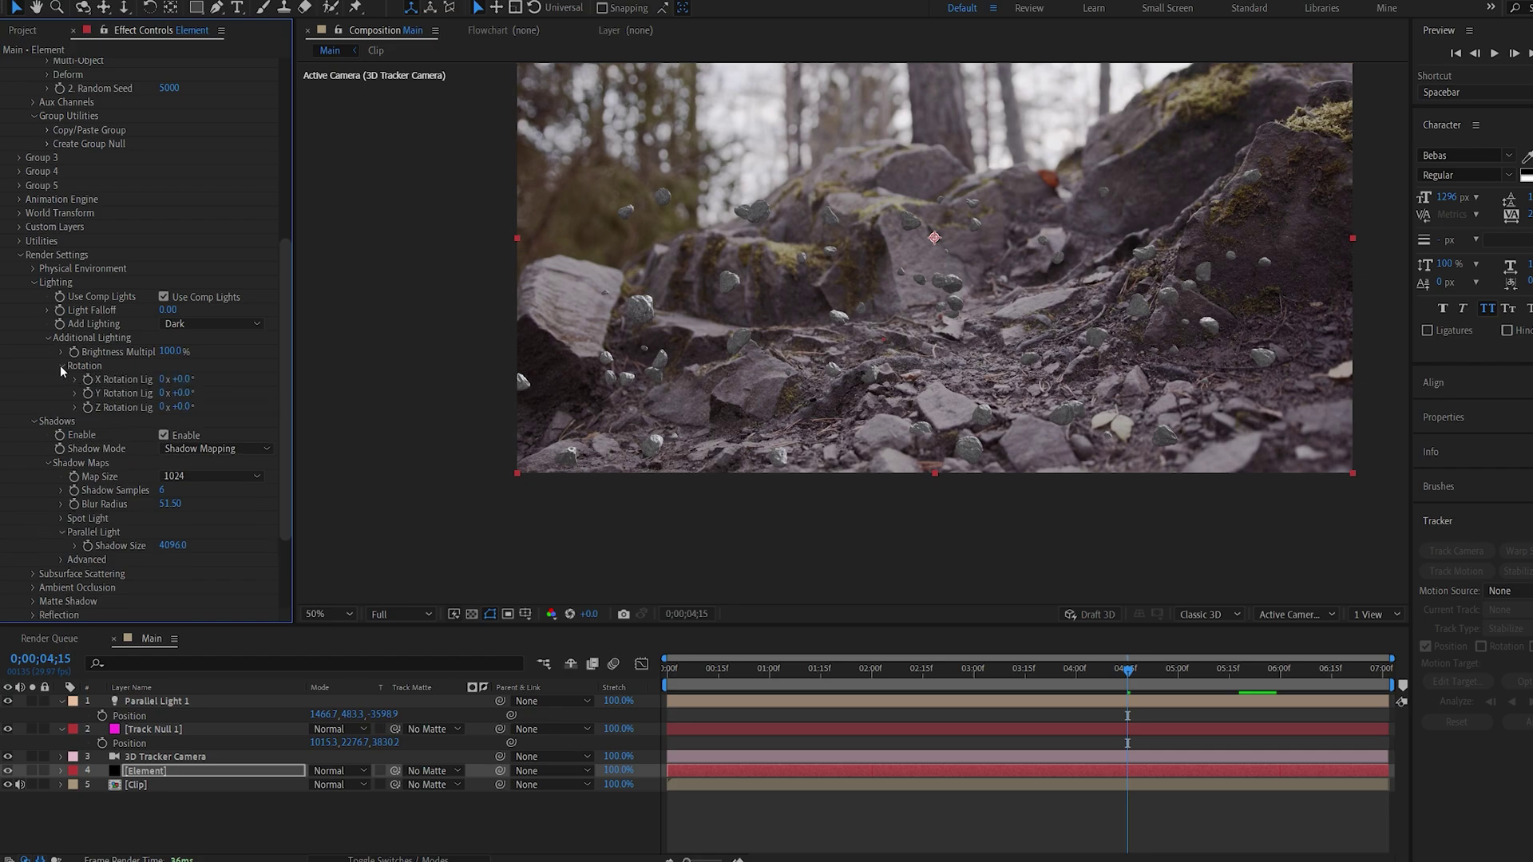
drag(181, 380, 186, 381)
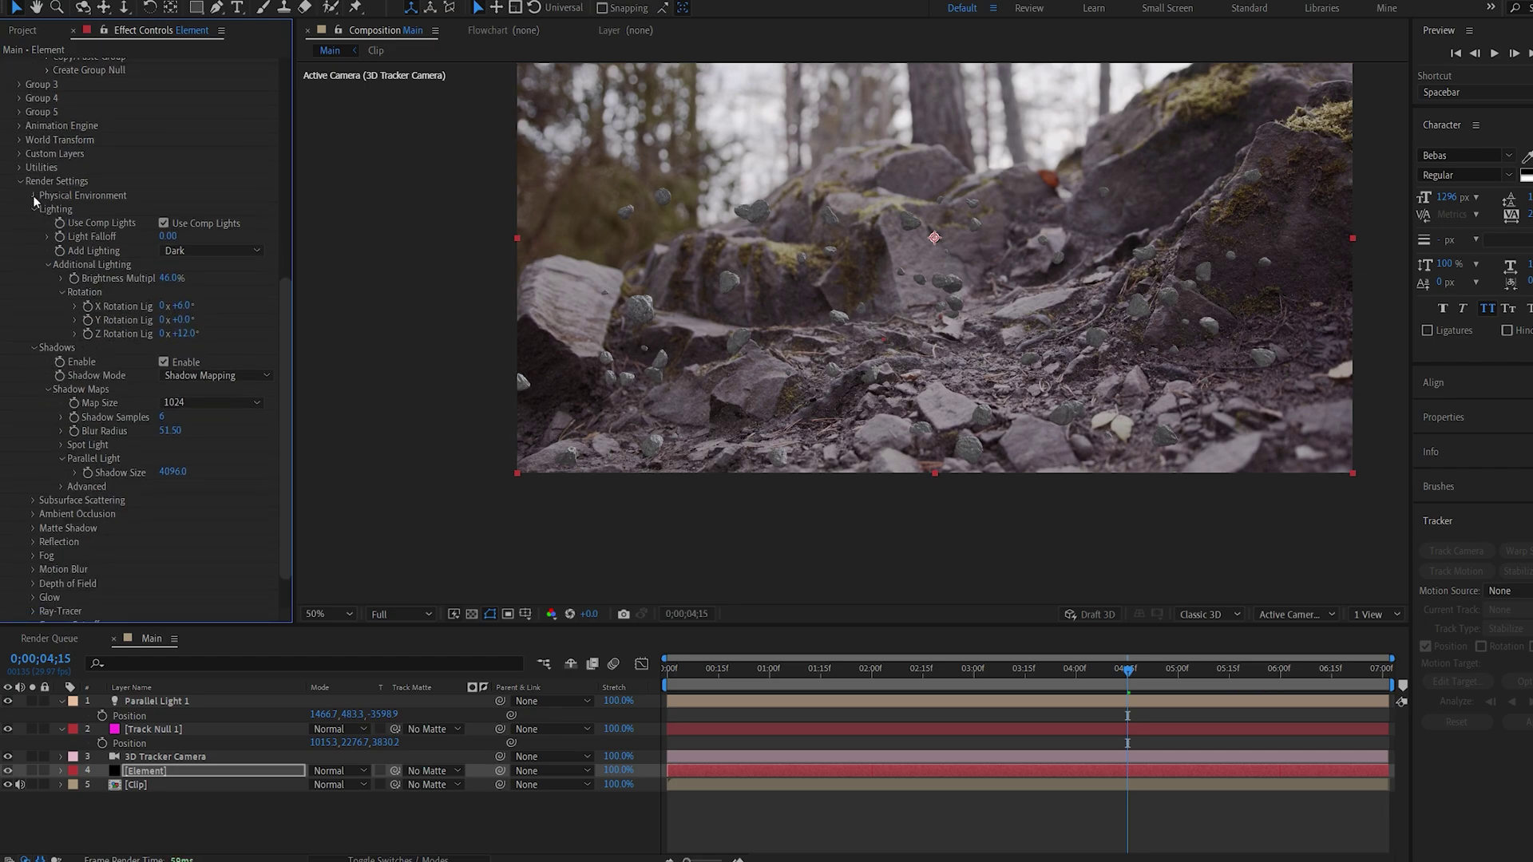
Set the physical environment's exposure to 0.80 and rotation to X 8° and Y 15°, and adjust its gamma
click(32, 195)
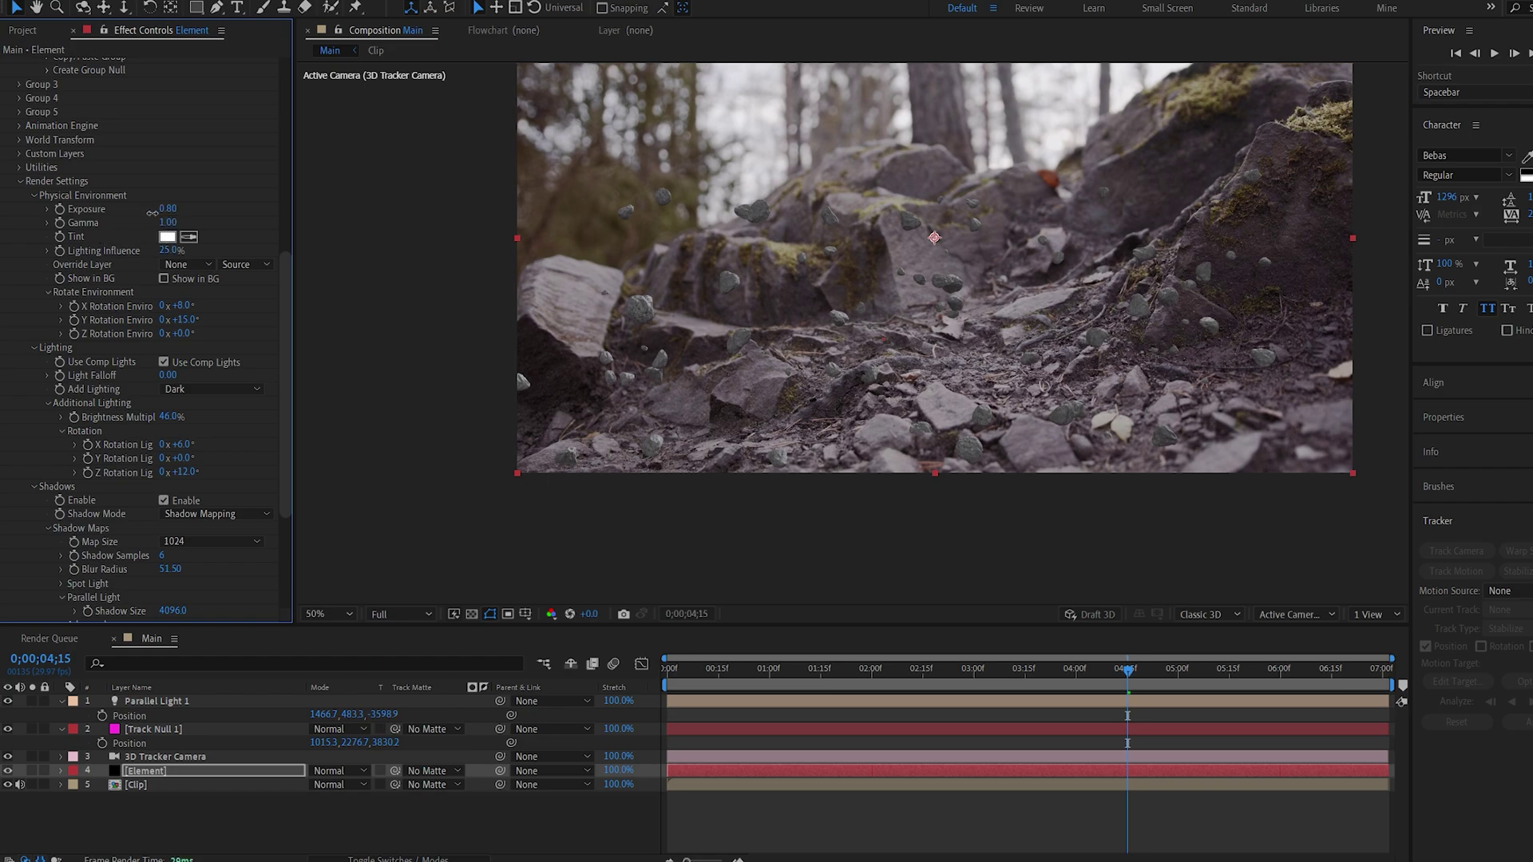
drag(168, 223, 164, 222)
scroll(168, 250, down, 5)
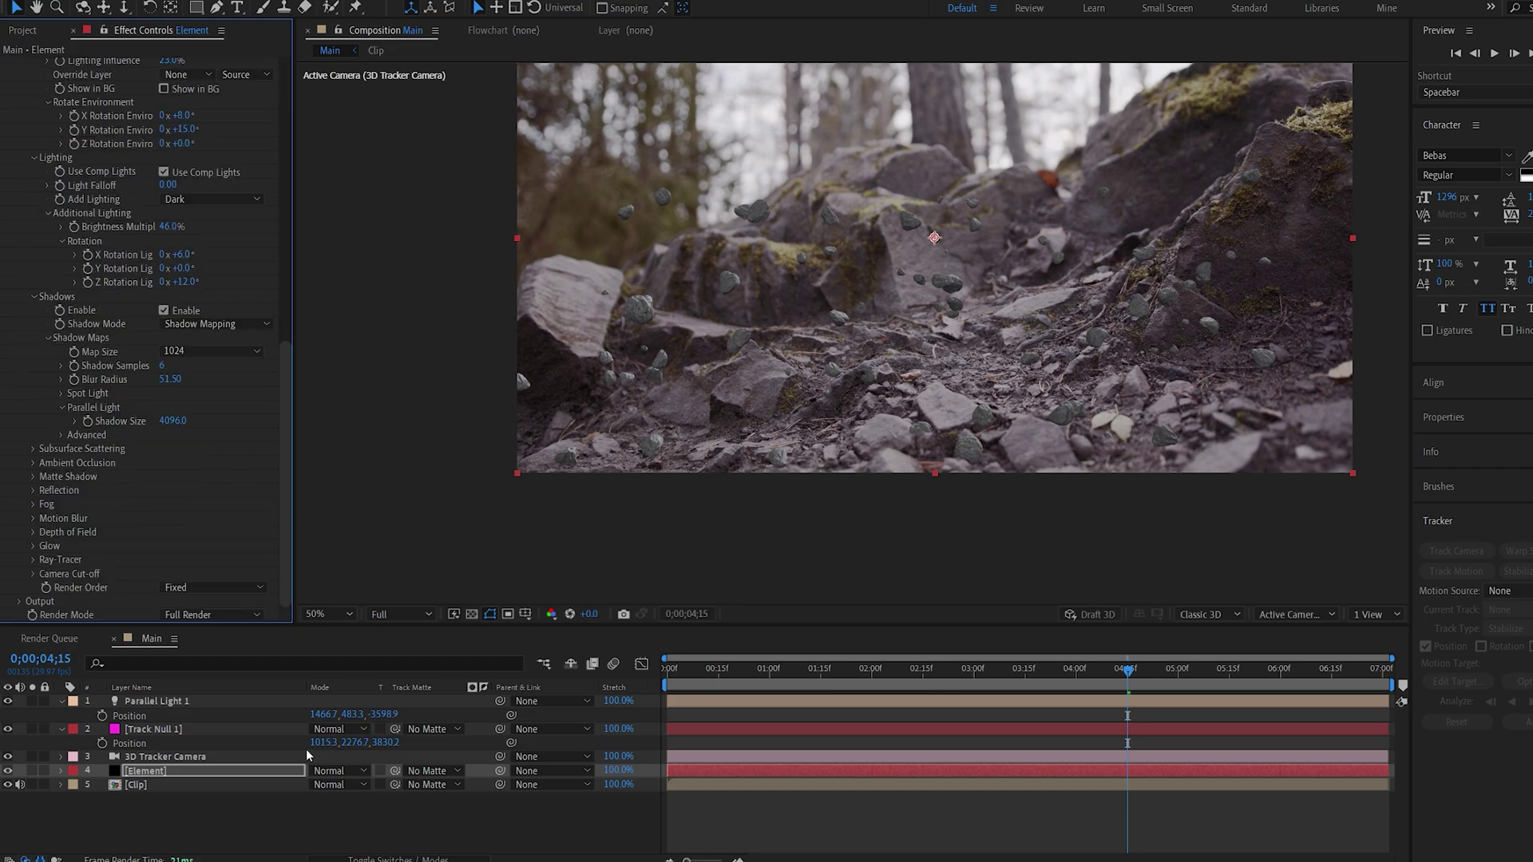
Add a Curves effect to the Element layer and adjust its RGB, red and blue curves to match the footage
key(ctrl+space)
text(cur)
key(Return)
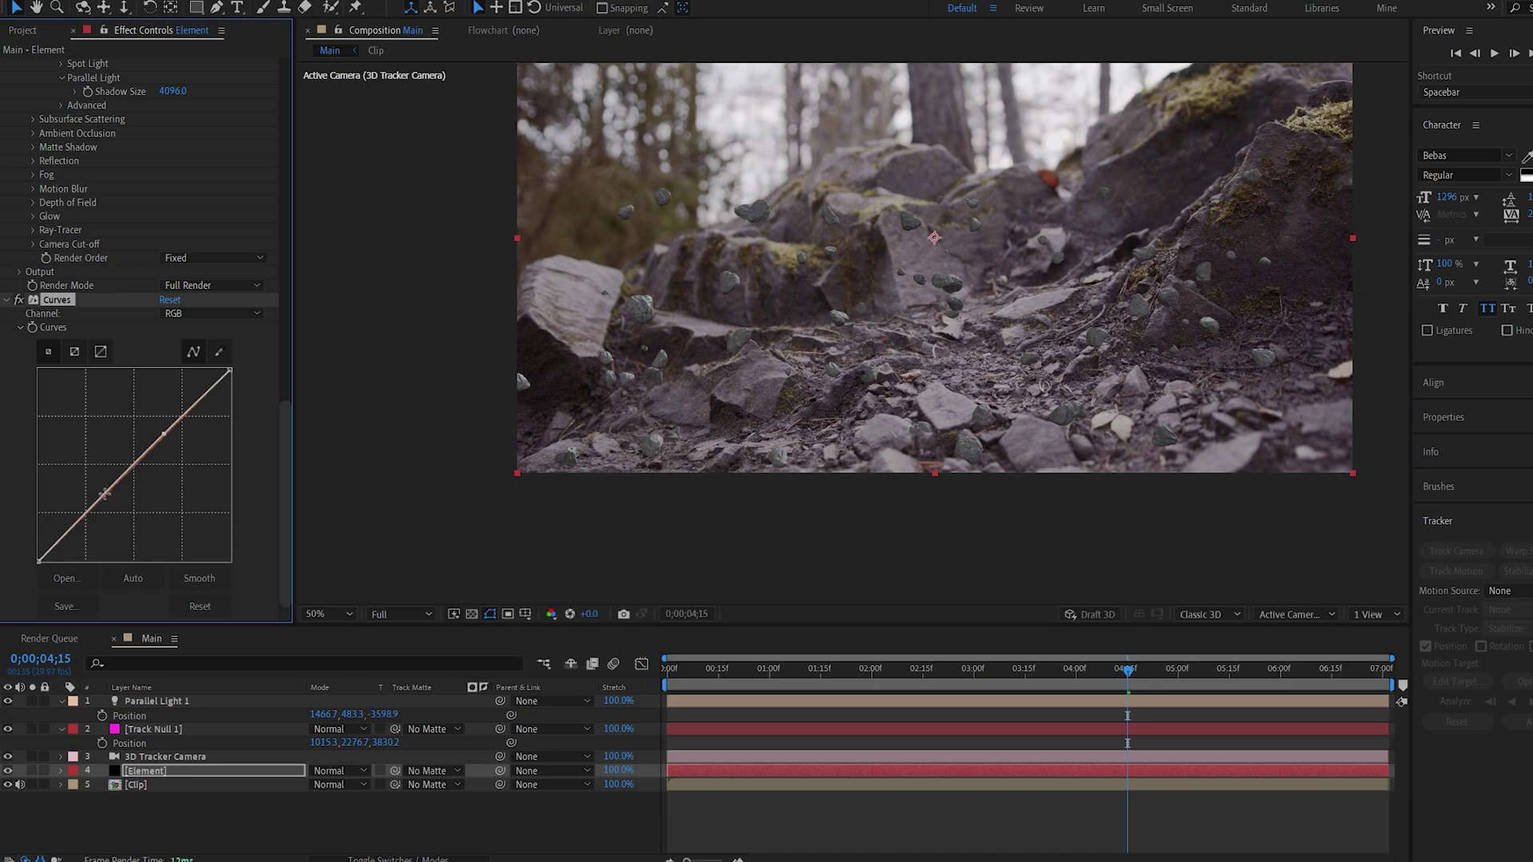
drag(104, 493, 107, 495)
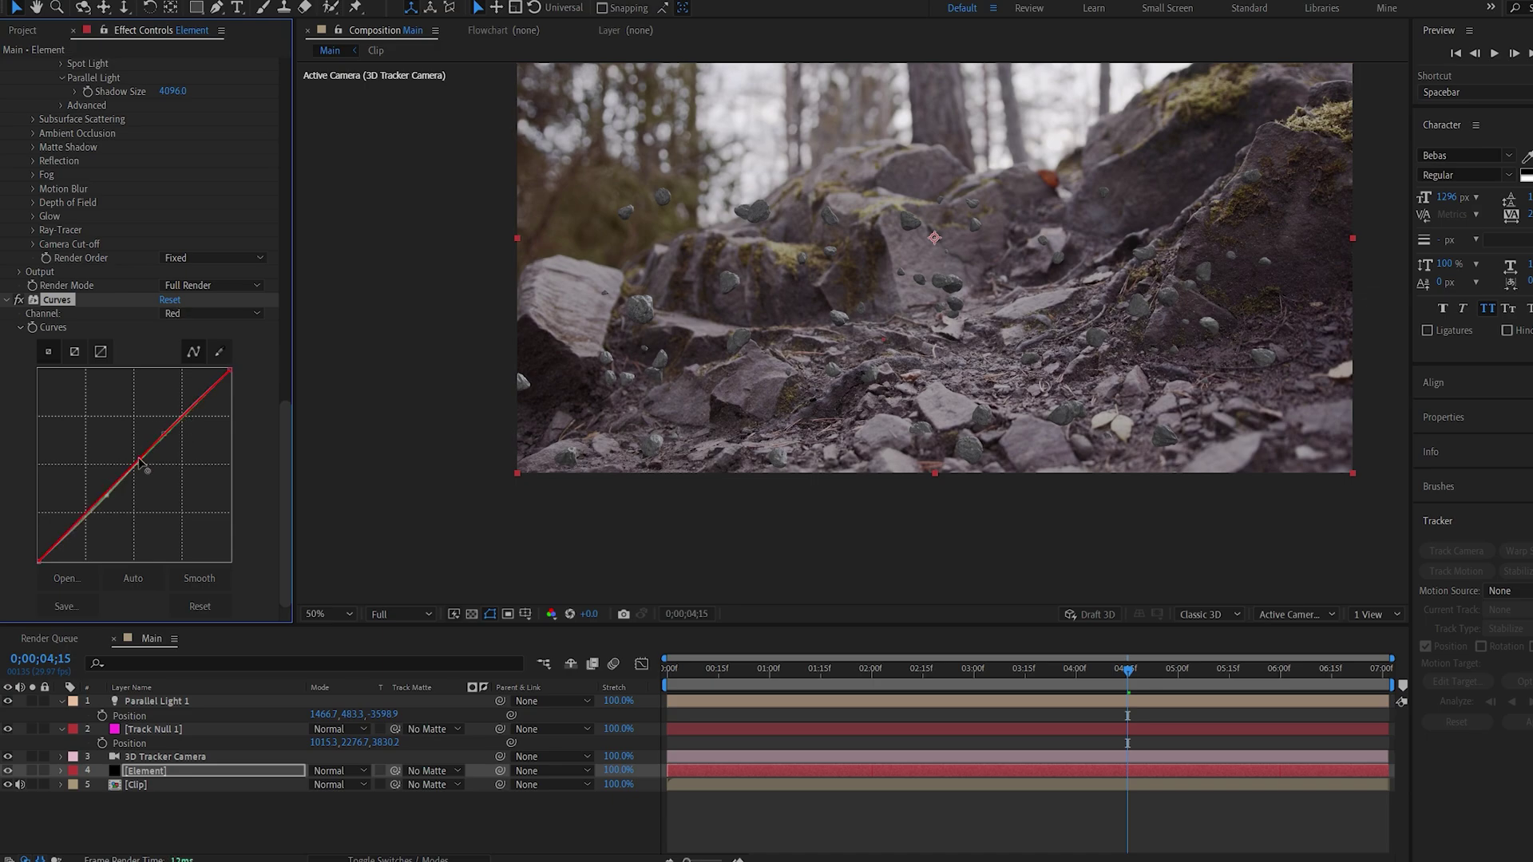
click(192, 313)
click(186, 376)
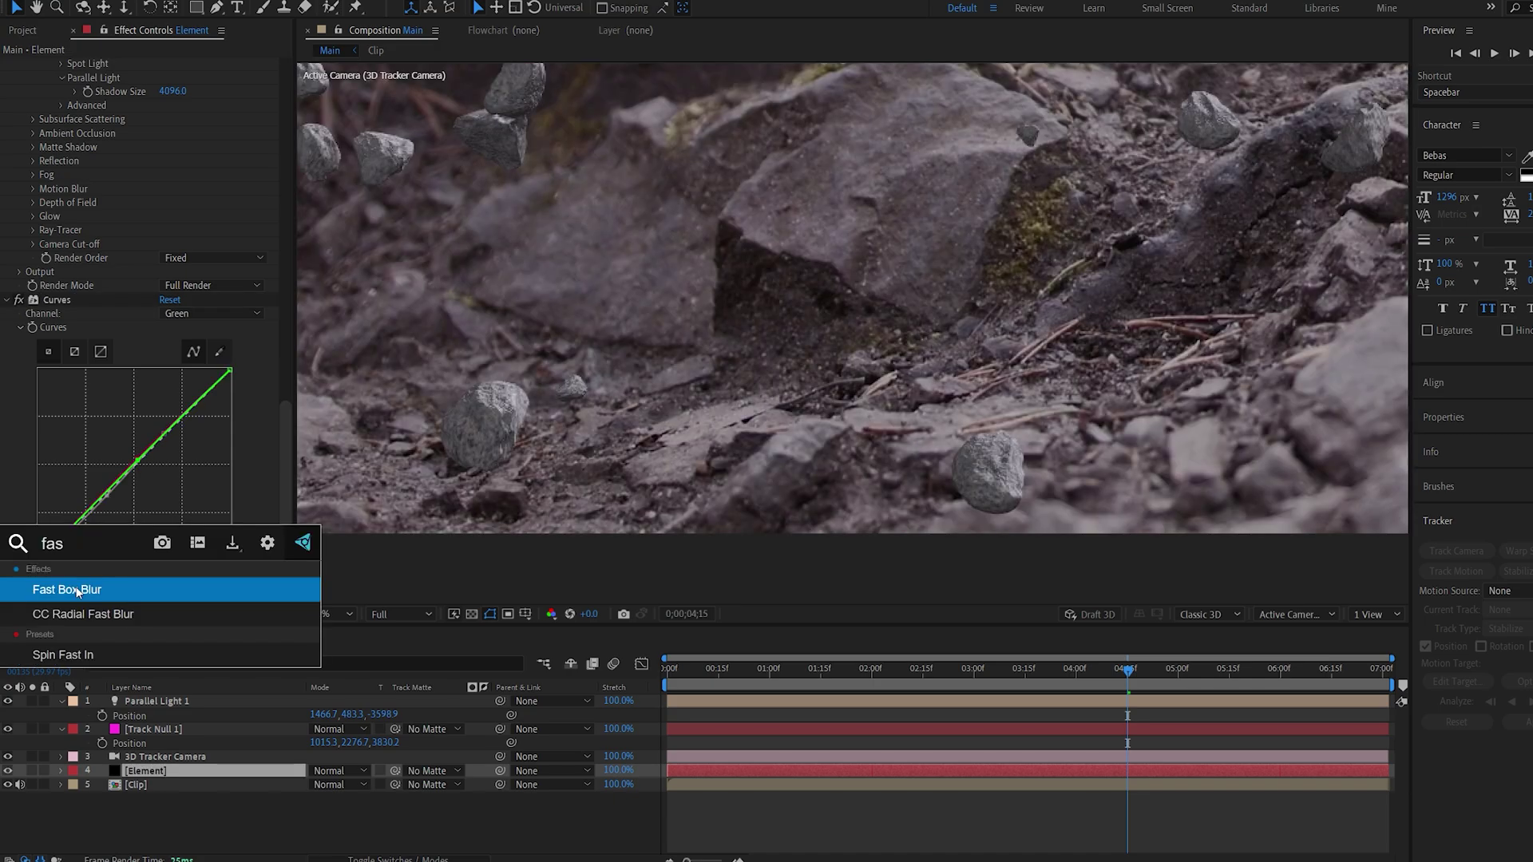
Apply a Fast Box Blur with a blur radius of 0.1 to the Element layer
key(Return)
click(166, 574)
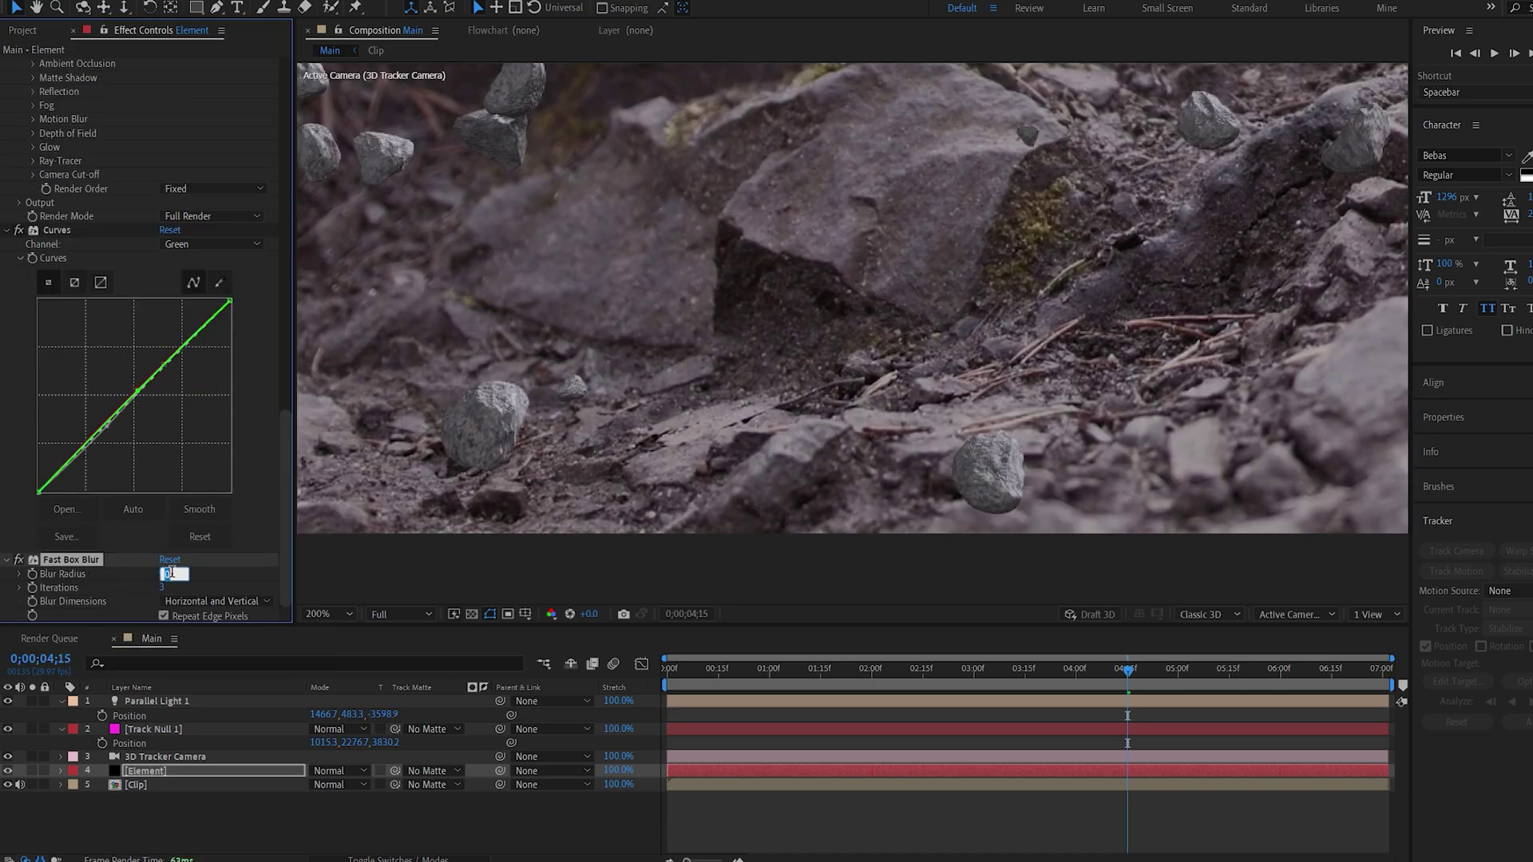
text(0.05)
key(Return)
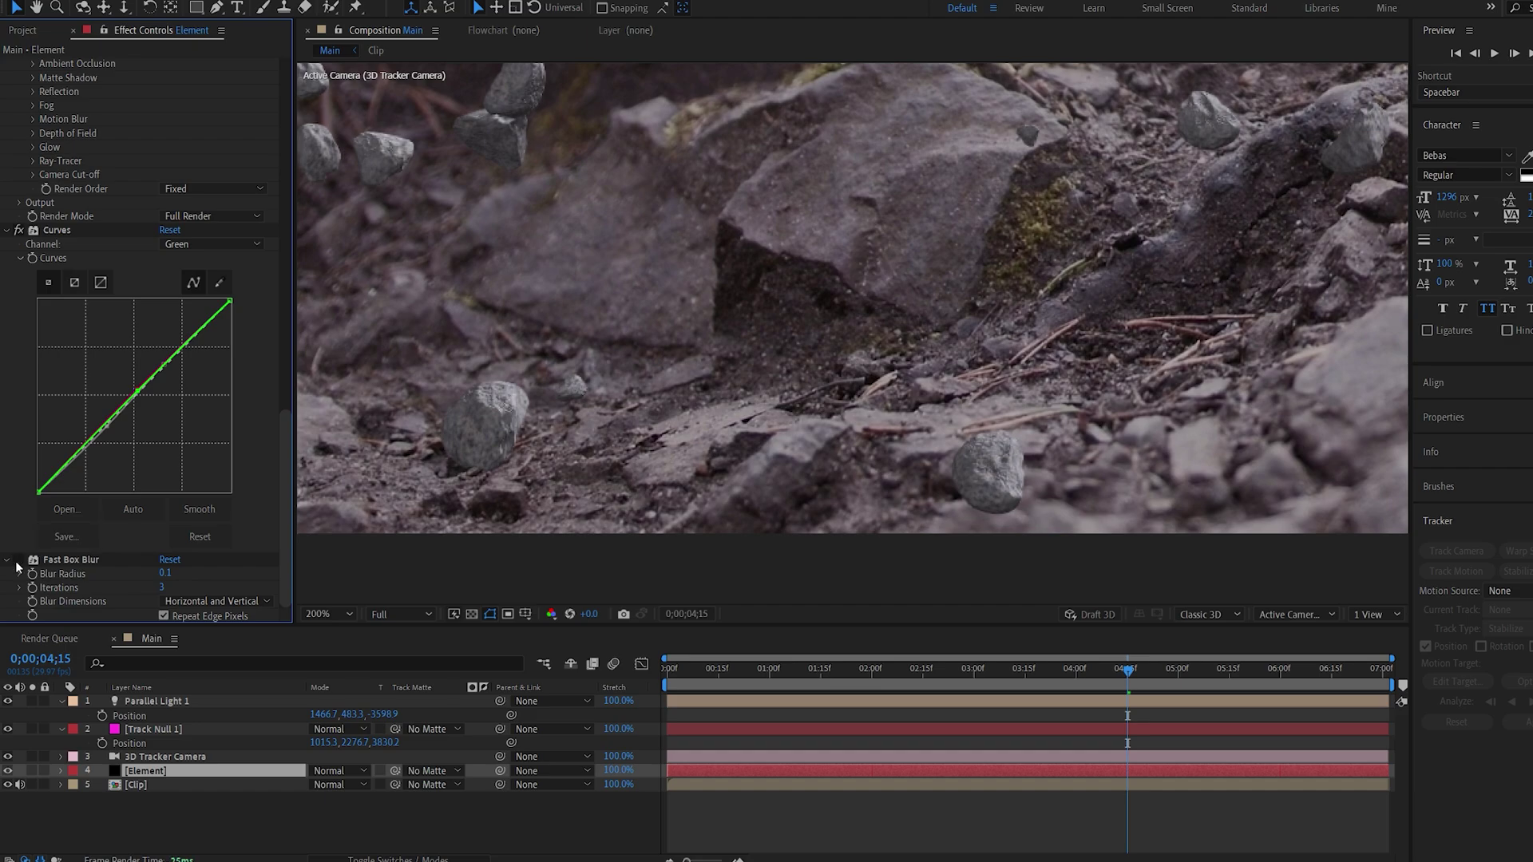
Switch the Element effect's DOF Mode to Focus Indicator in the Depth of Field settings
scroll(575, 420, down, 1)
drag(667, 462, 543, 615)
scroll(743, 397, down, 1)
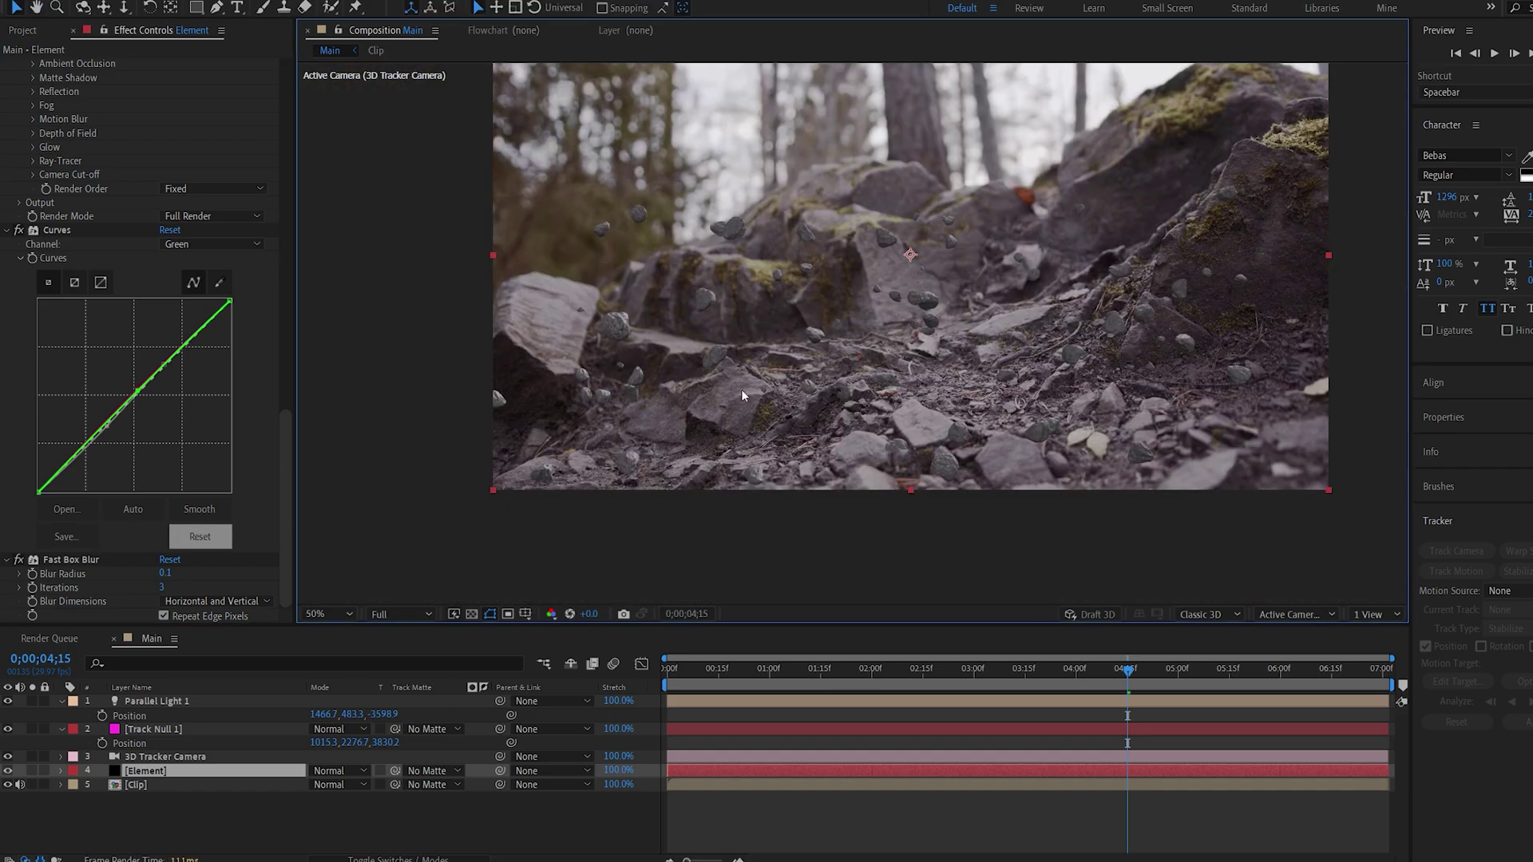
drag(743, 397, 637, 449)
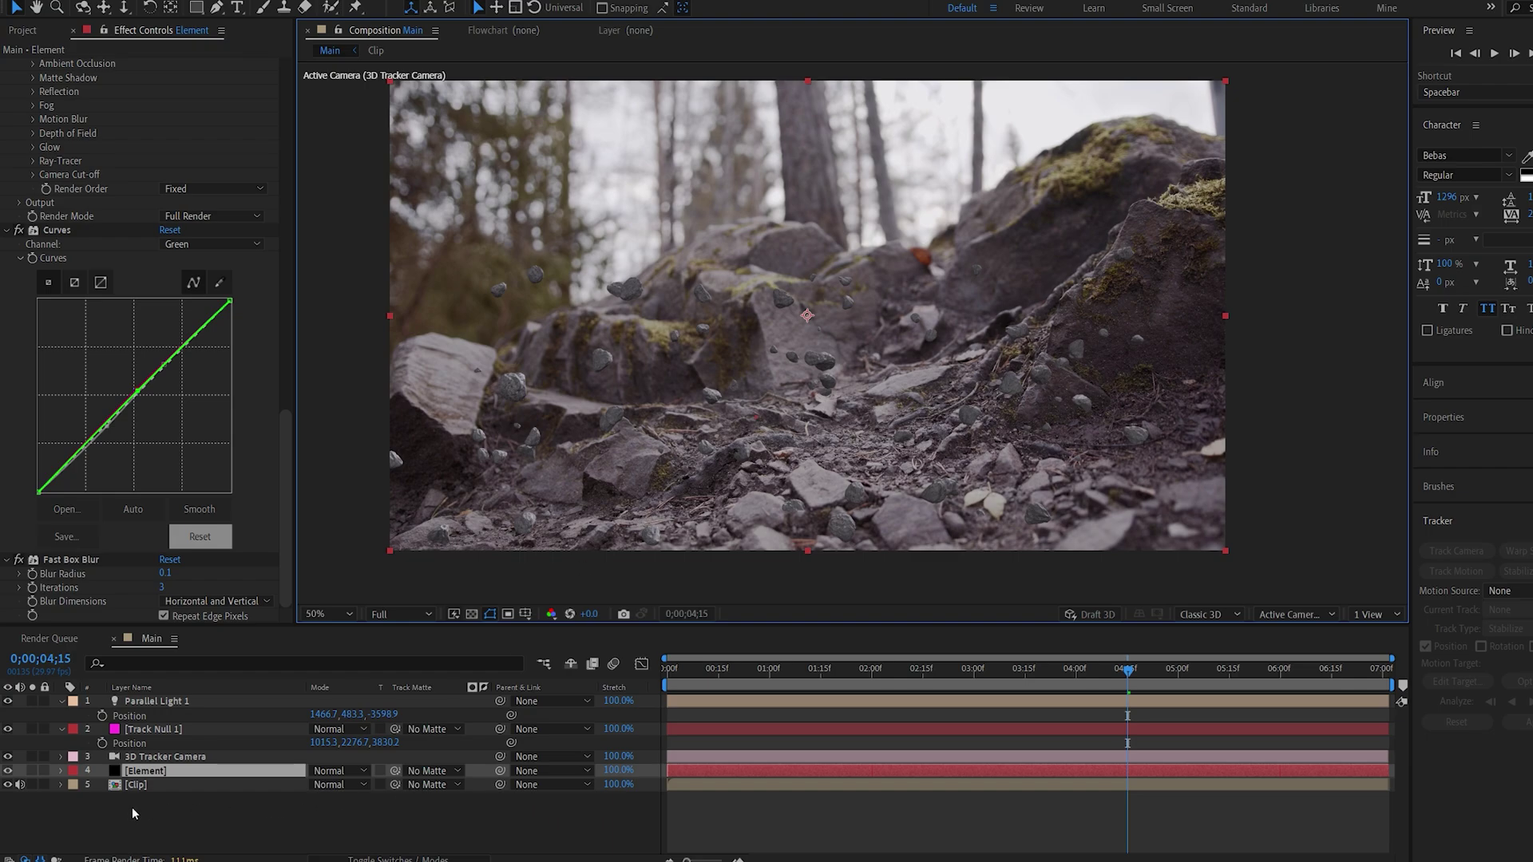
scroll(49, 403, up, 5)
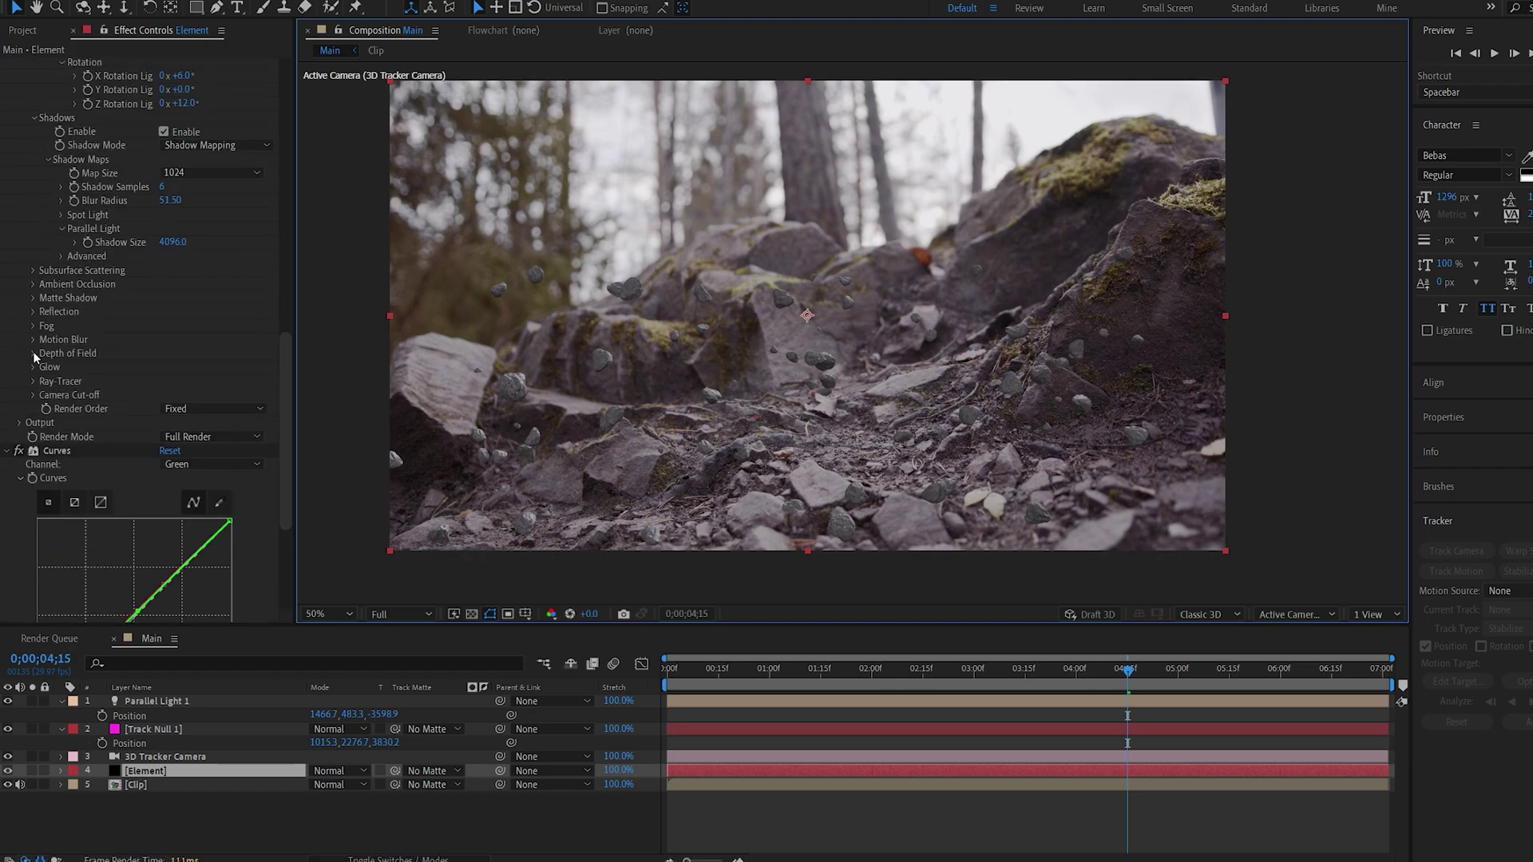
click(33, 353)
click(224, 384)
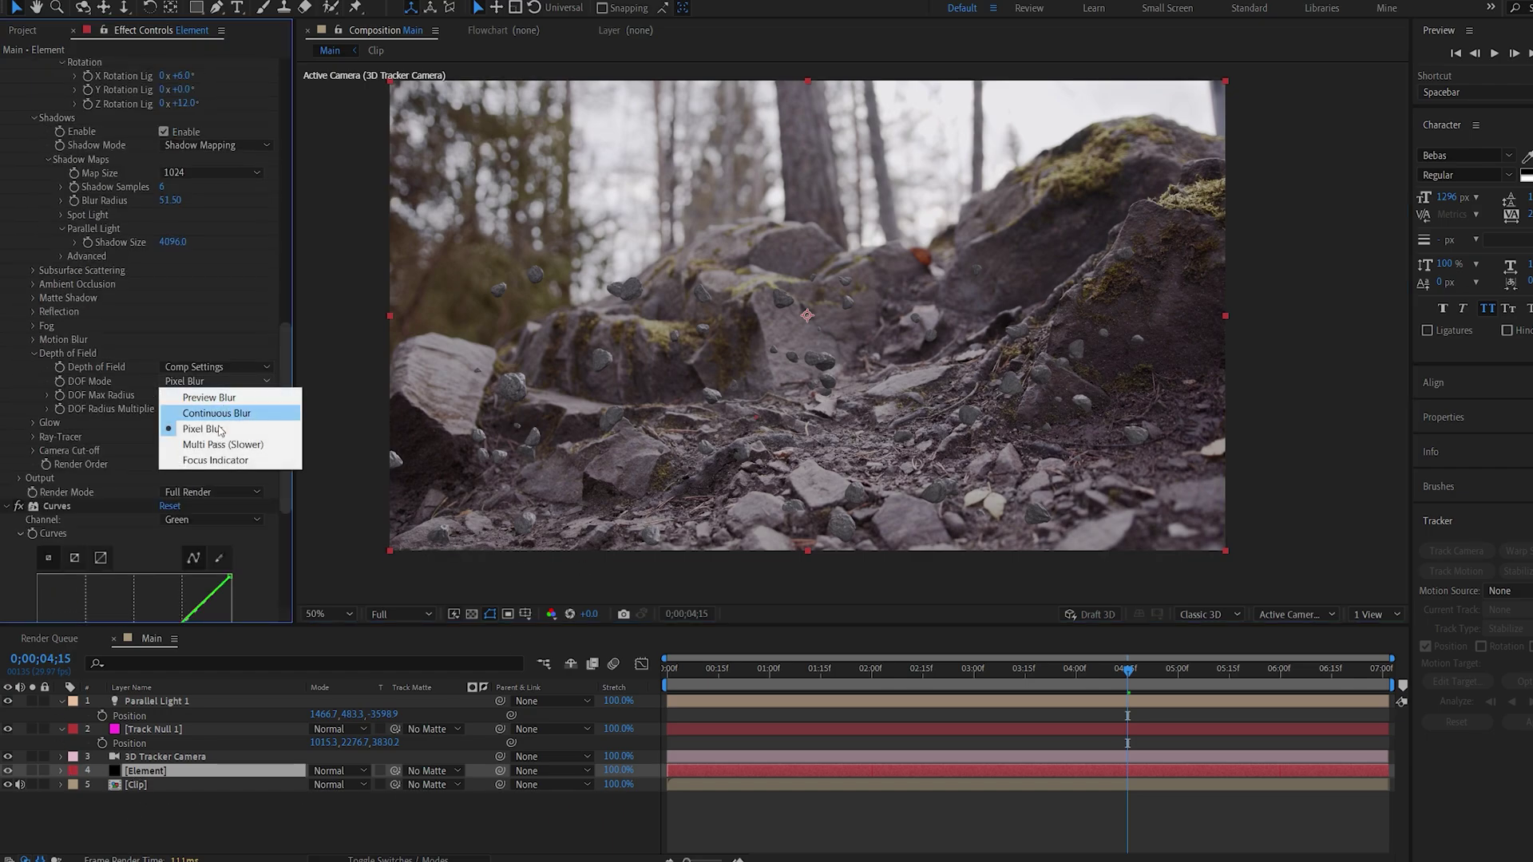
click(216, 460)
Enable depth of field on the 3D Tracker Camera and set its focus distance to 6845.6 pixels, checking at 0;00;01;15
click(170, 757)
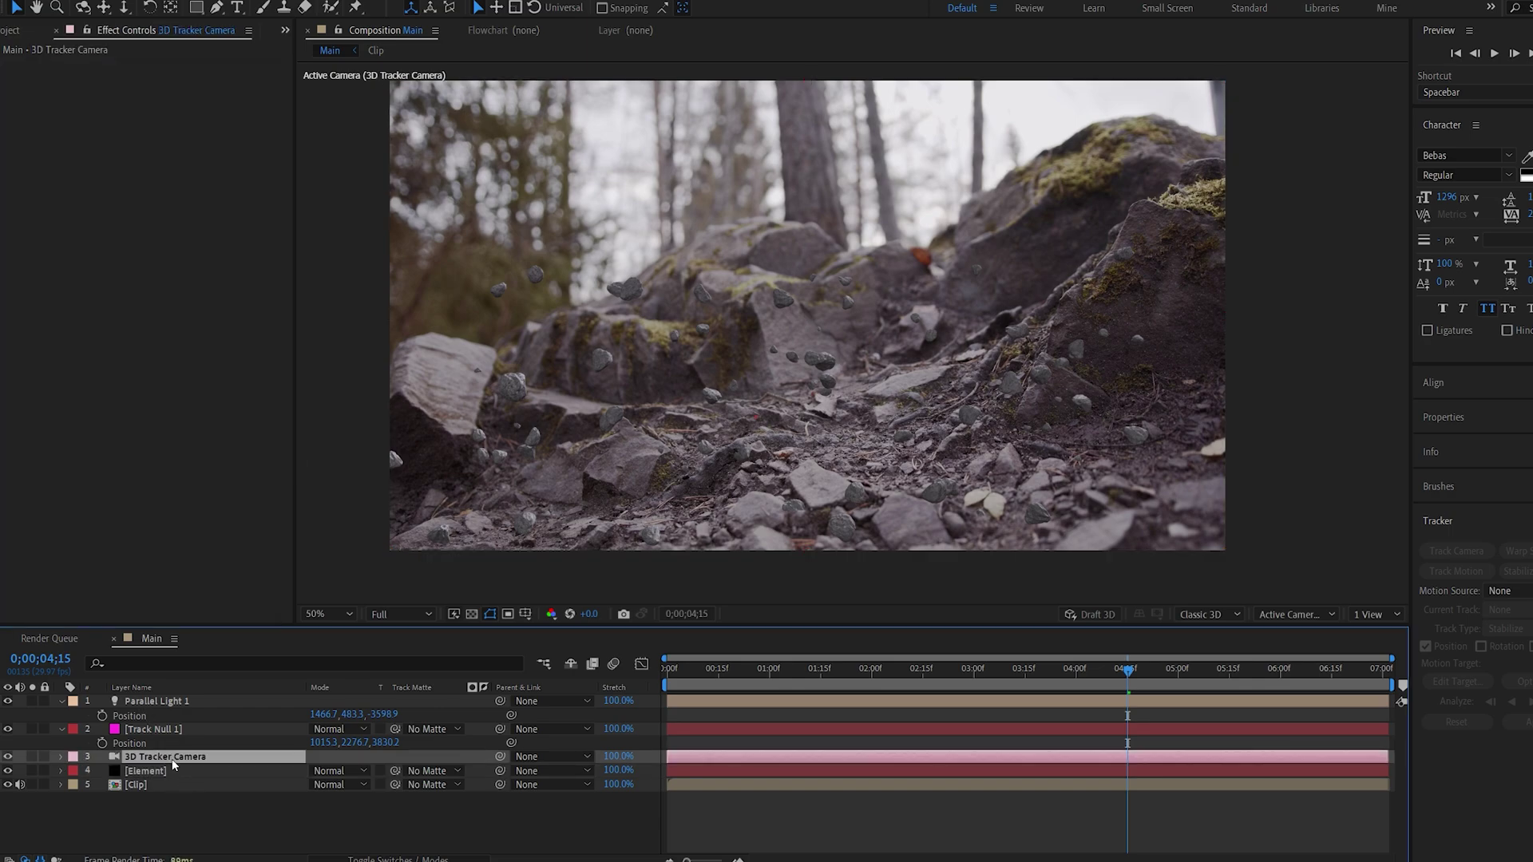
key(a)
key(a)
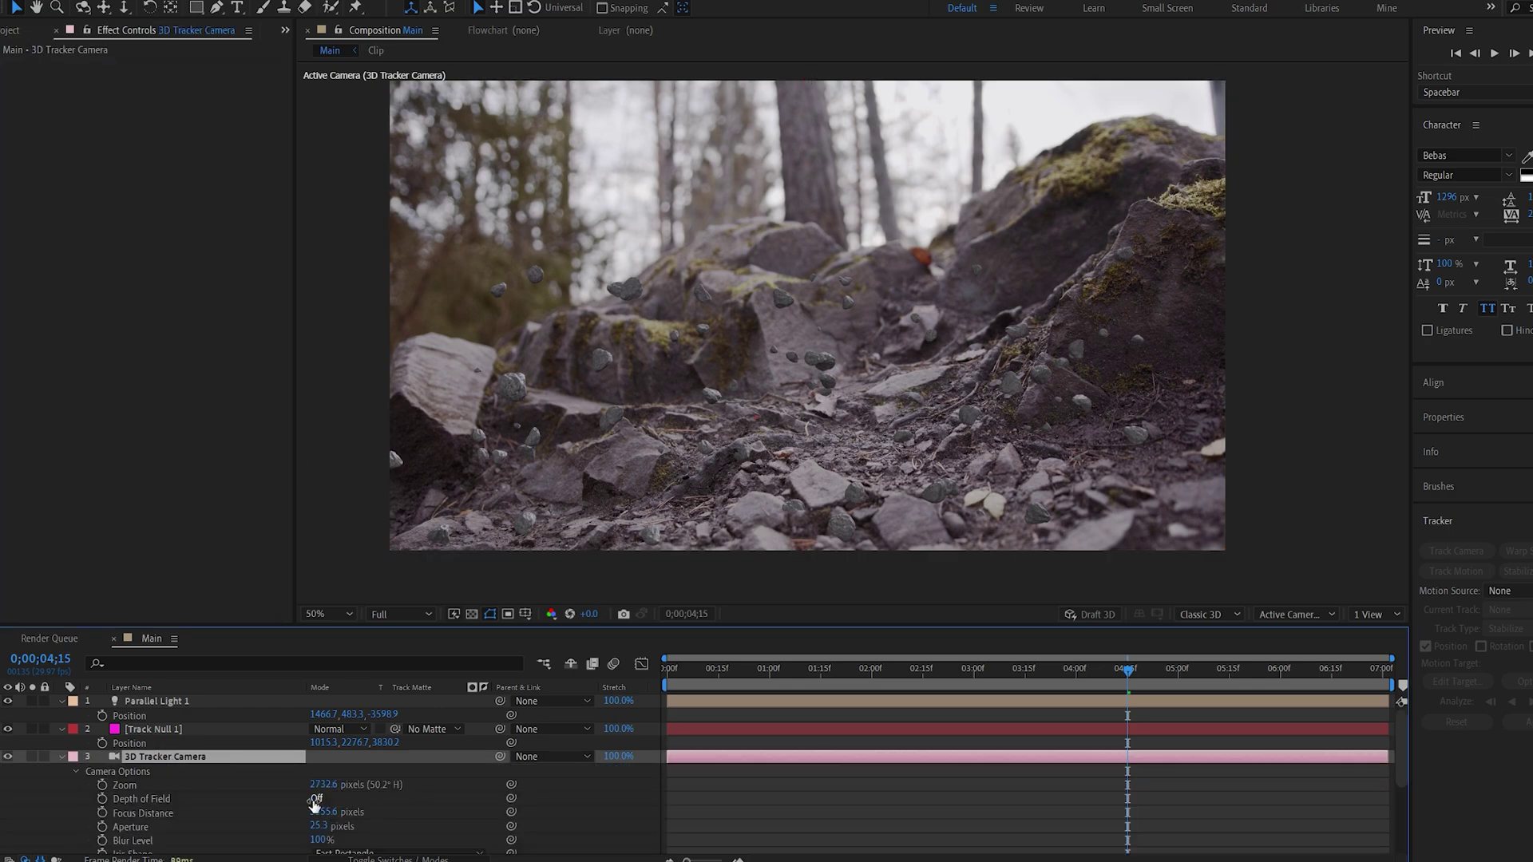
click(316, 798)
drag(323, 812, 588, 811)
drag(1128, 685, 822, 674)
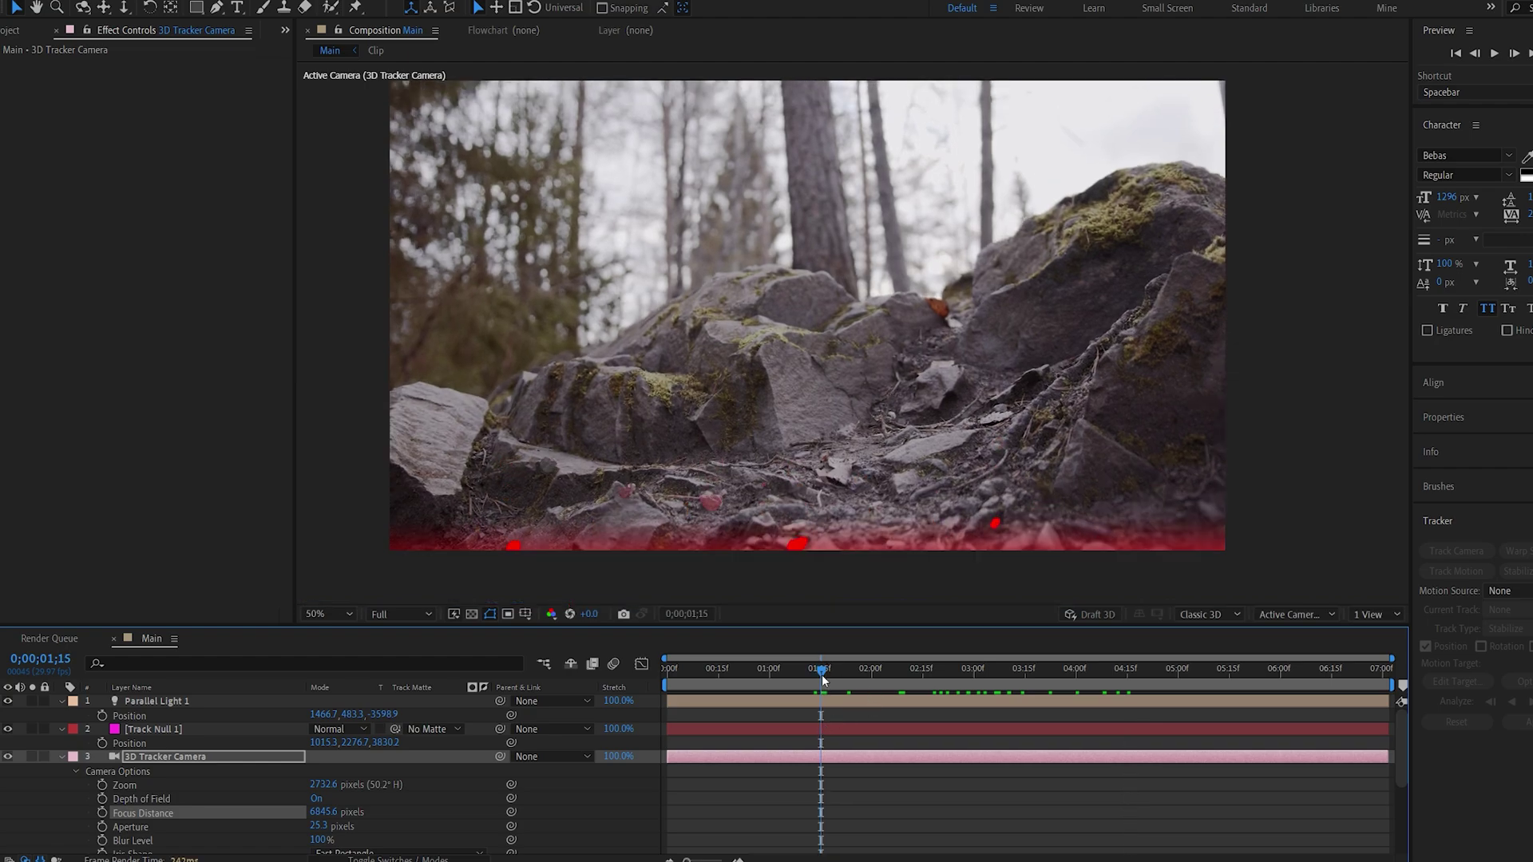
Set the 3D Tracker Camera's aperture to 150 pixels and its blur level to 25%
click(314, 829)
text(150)
key(Tab)
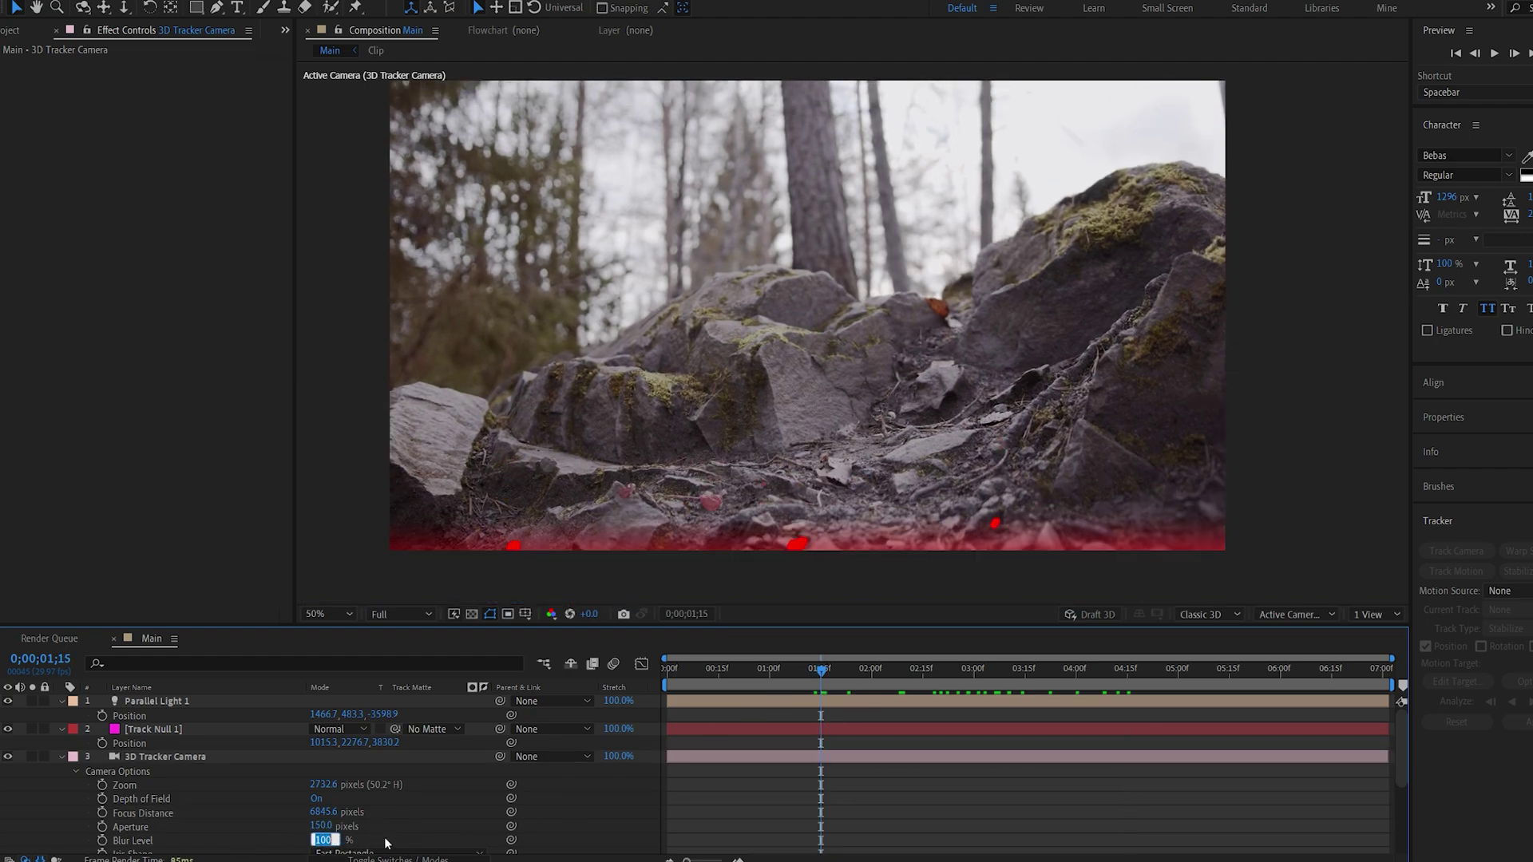
text(25)
key(Return)
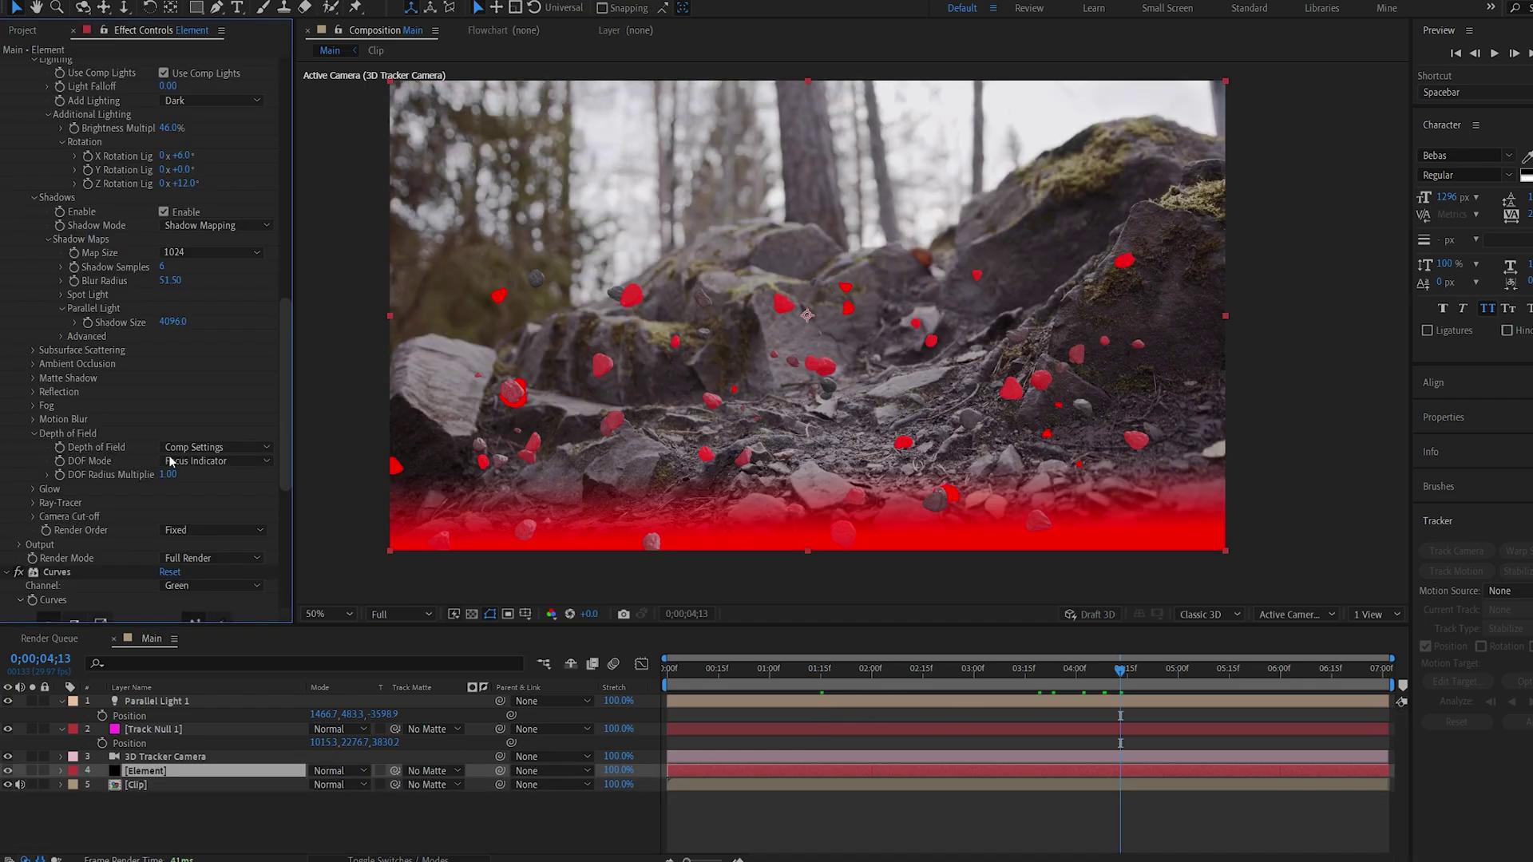
Set the Element effect's DOF Mode back to Pixel Blur and preview the blurred rocks
click(198, 463)
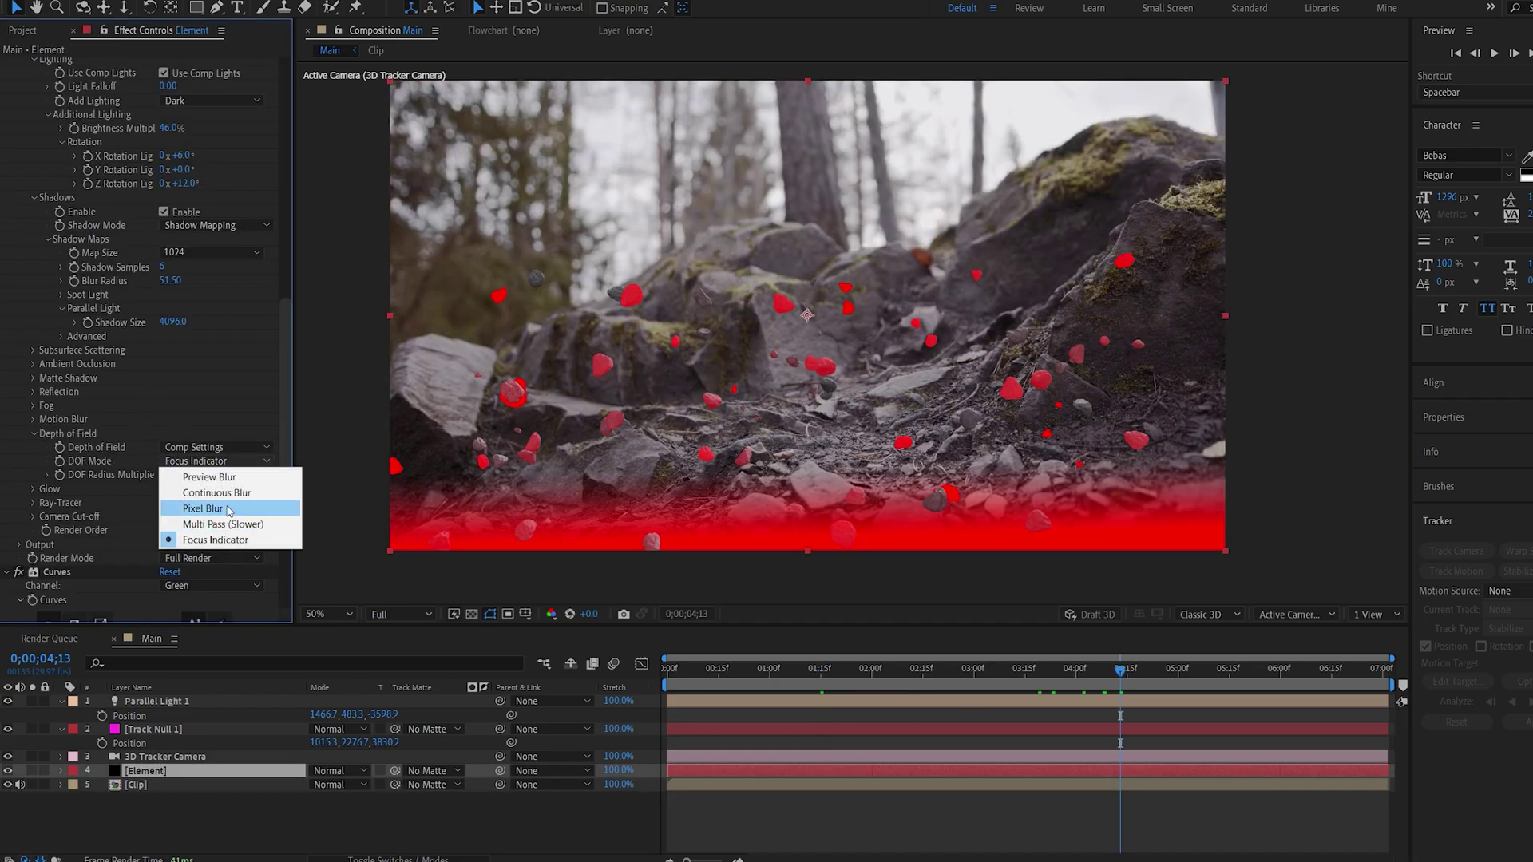
click(229, 510)
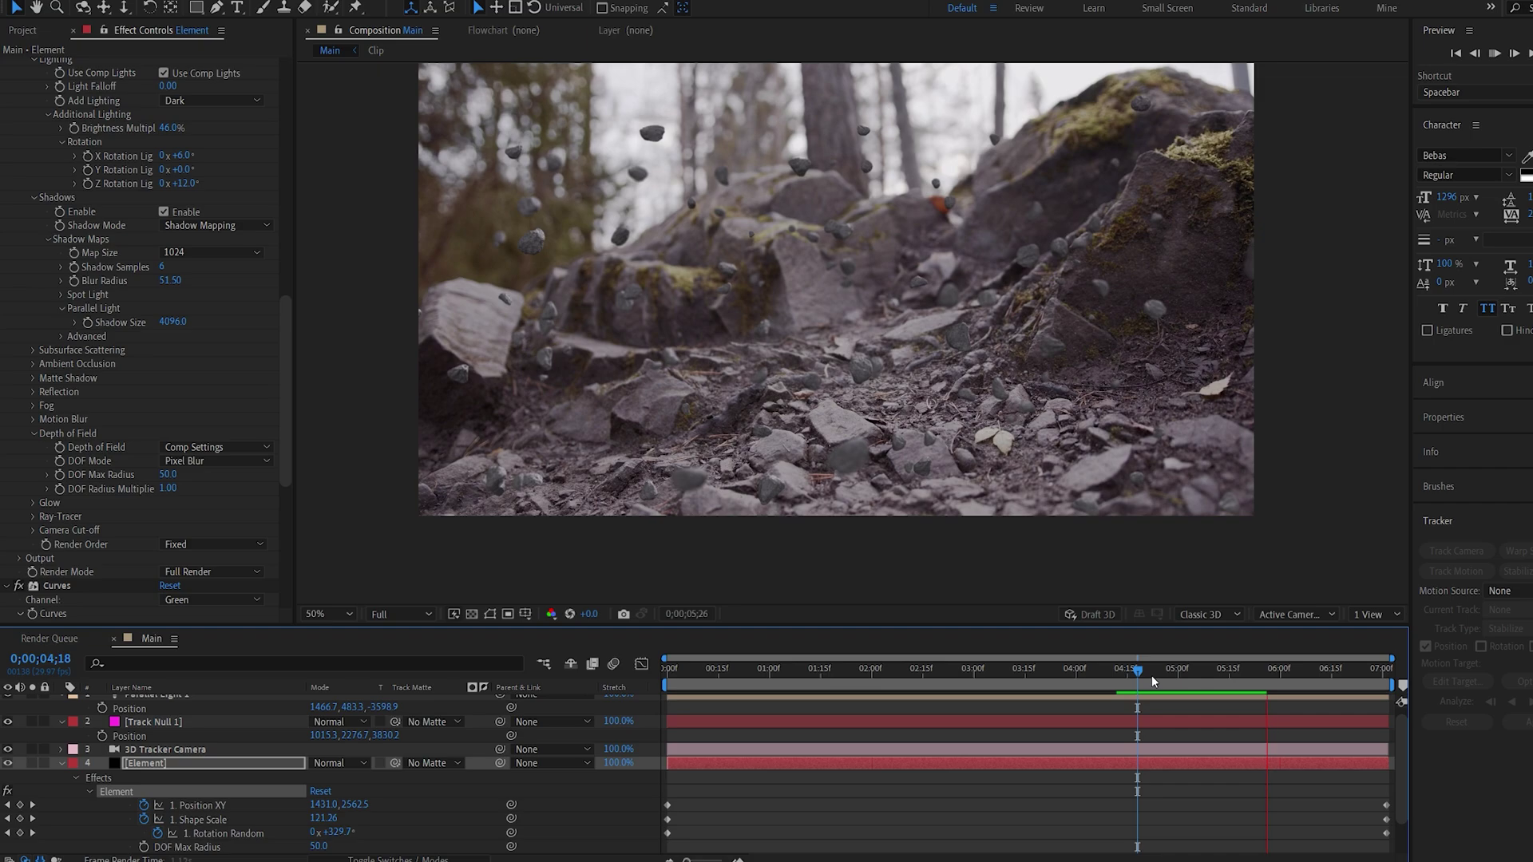
click(1151, 675)
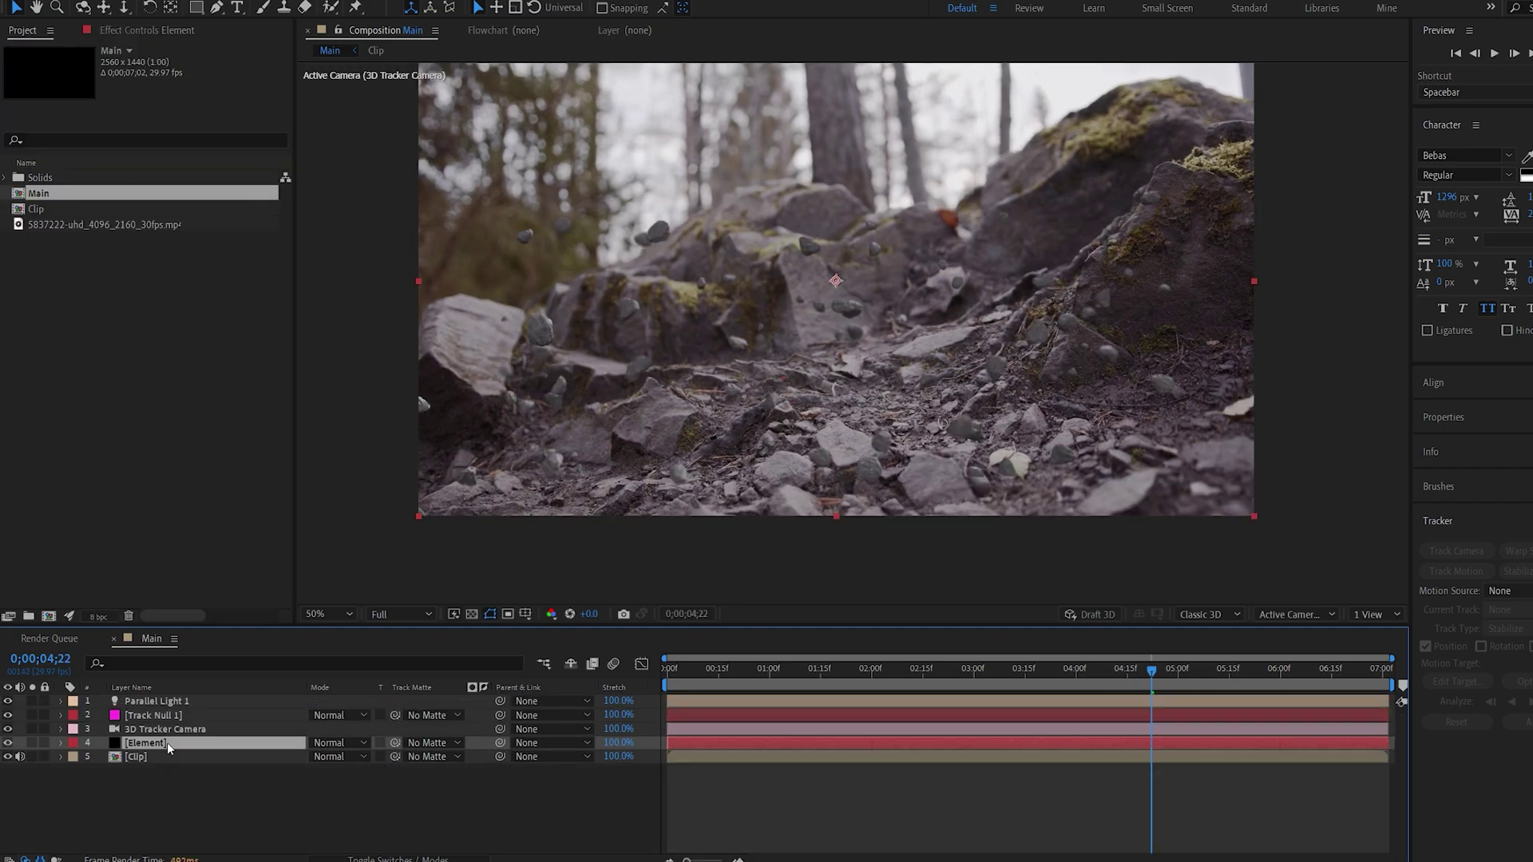
Open Scene Setup and add the rock_01 model from Starter_Pack_Physical to the existing rock group folder
click(147, 31)
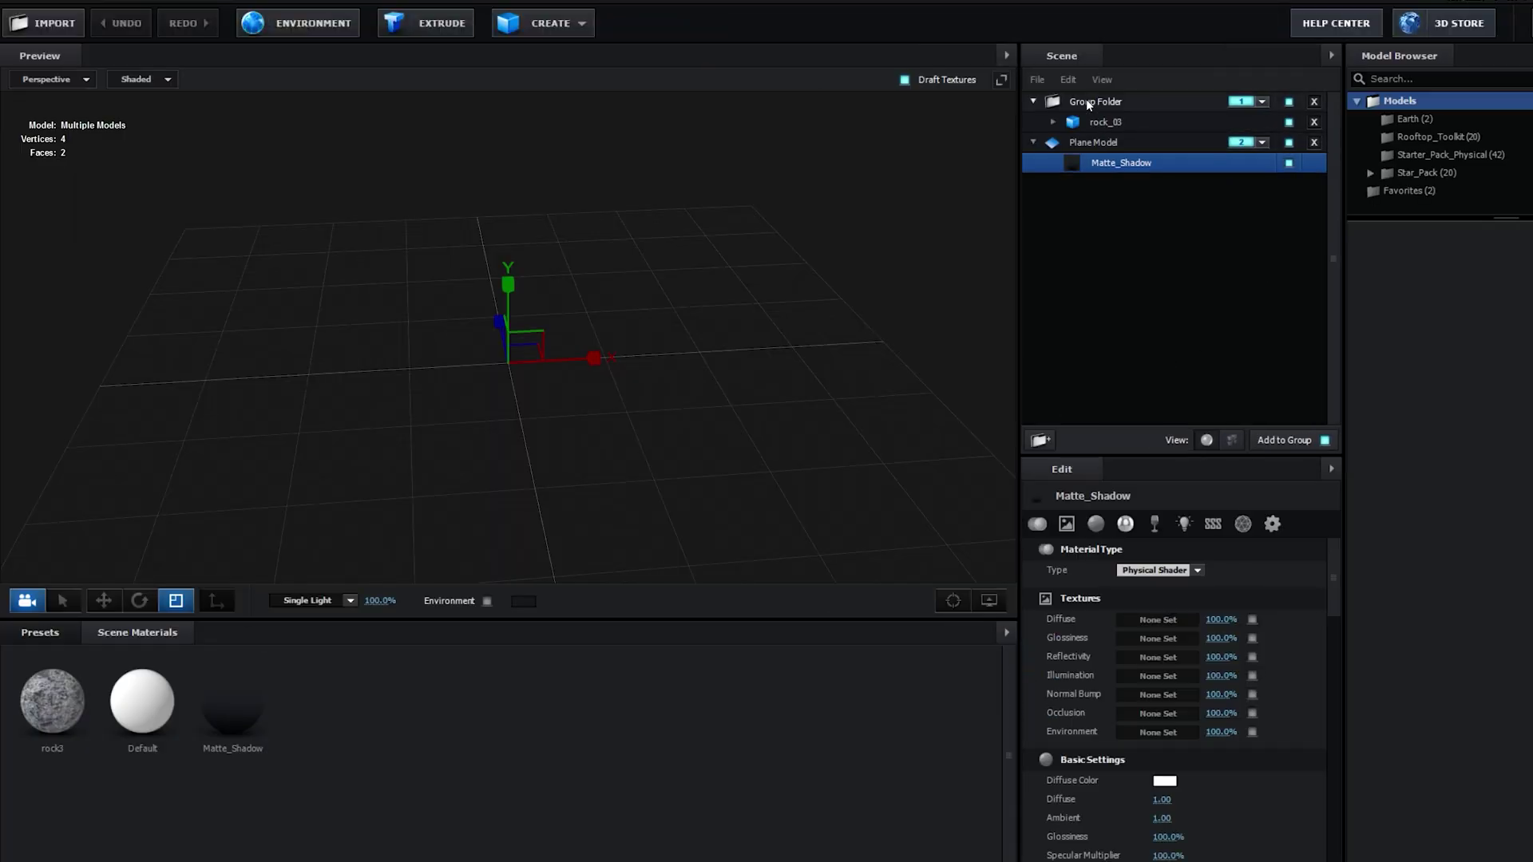
click(1088, 101)
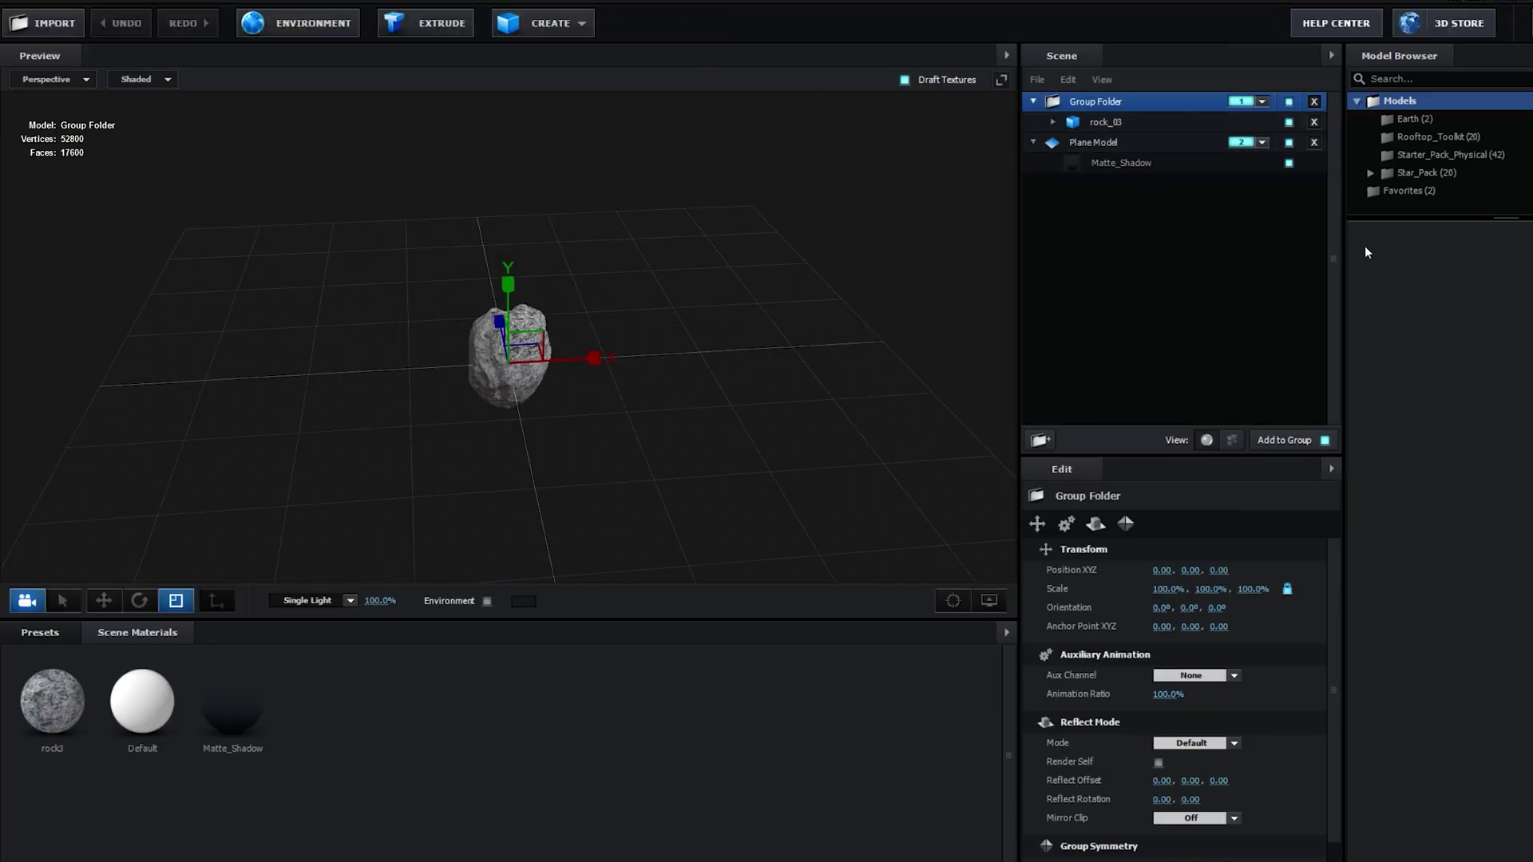
click(1429, 155)
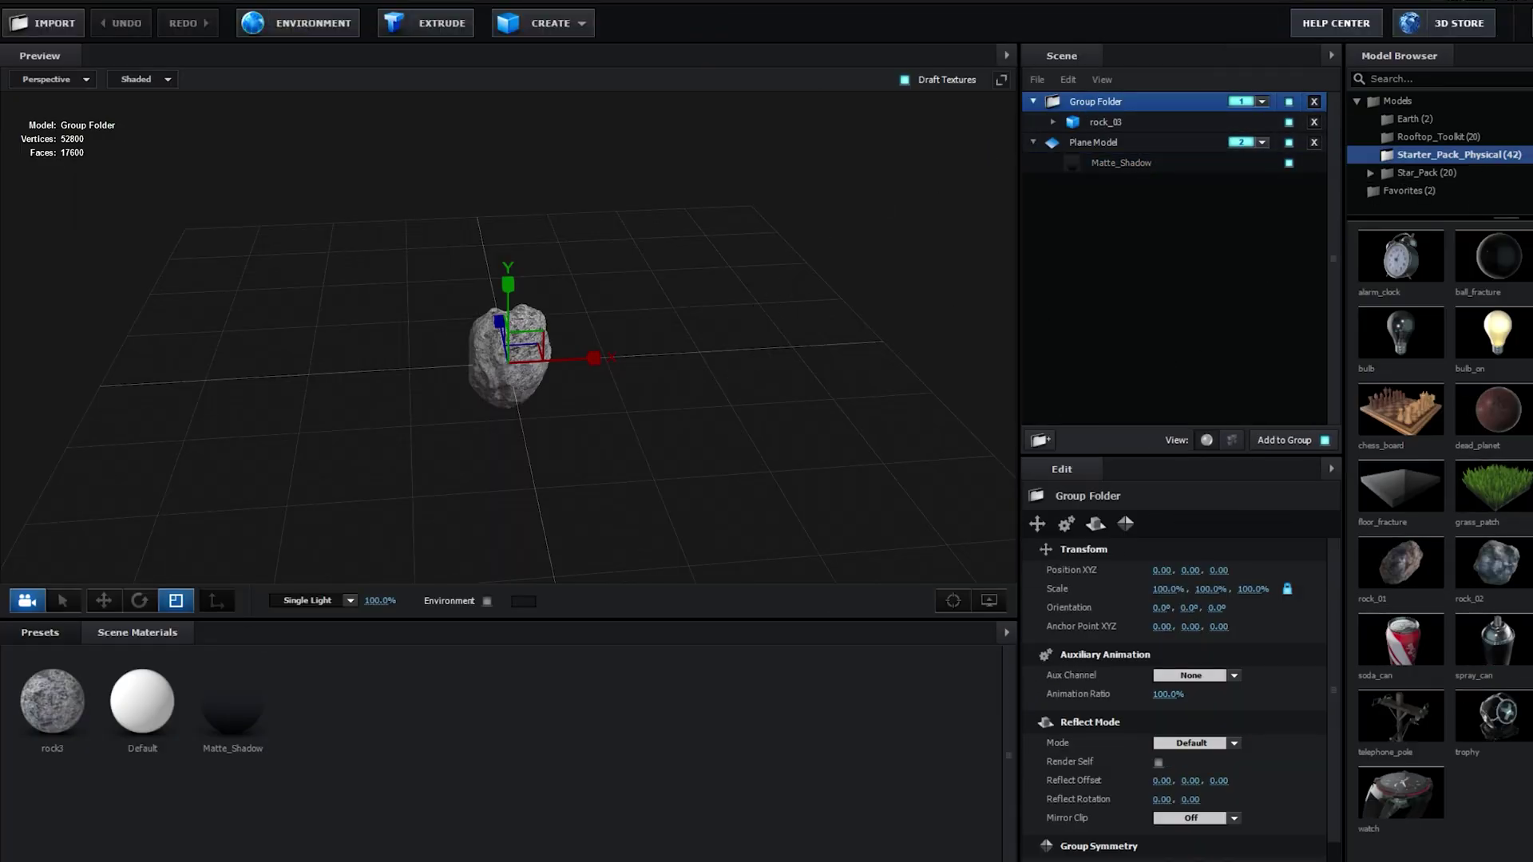
click(1401, 583)
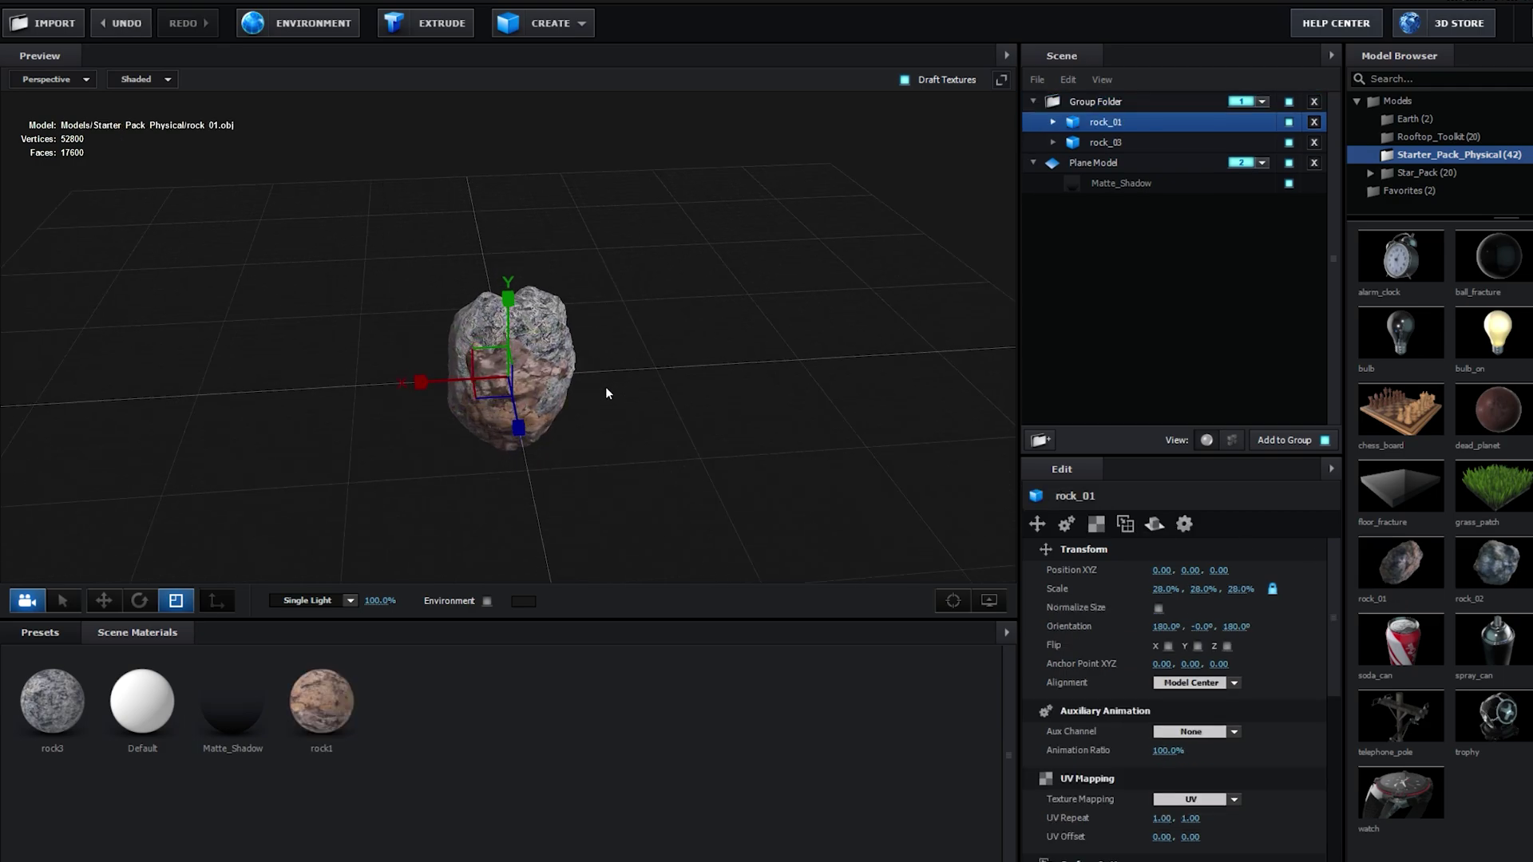
Scale rock_01 down to 4.5%, move it to -0.97 on X beside the large rock, and place a duplicate on the opposite side
key(w)
drag(572, 397, 240, 511)
key(r)
key(ctrl+d)
key(w)
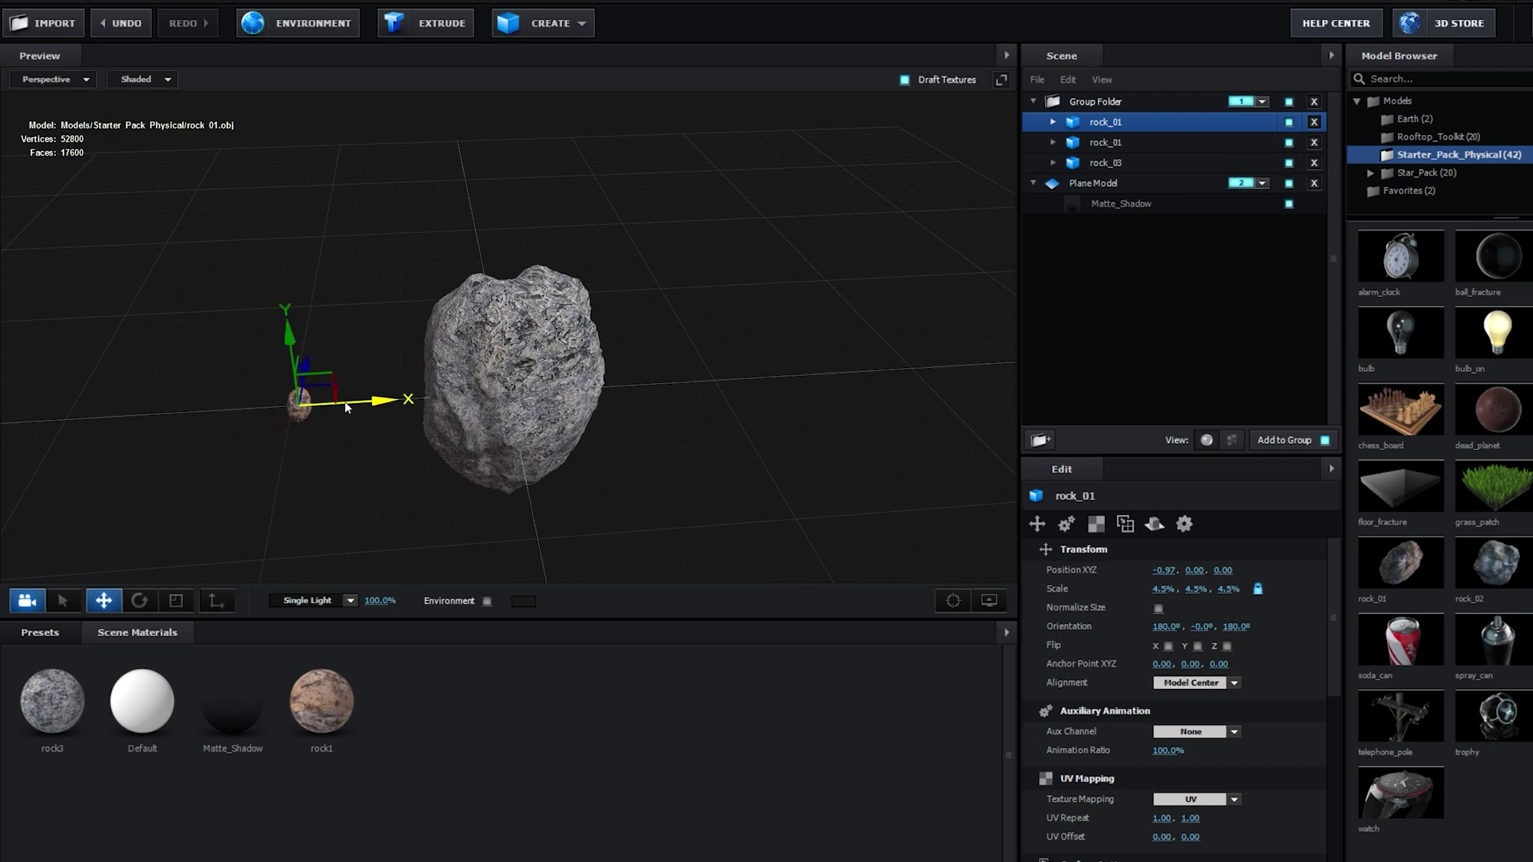
drag(345, 407, 858, 438)
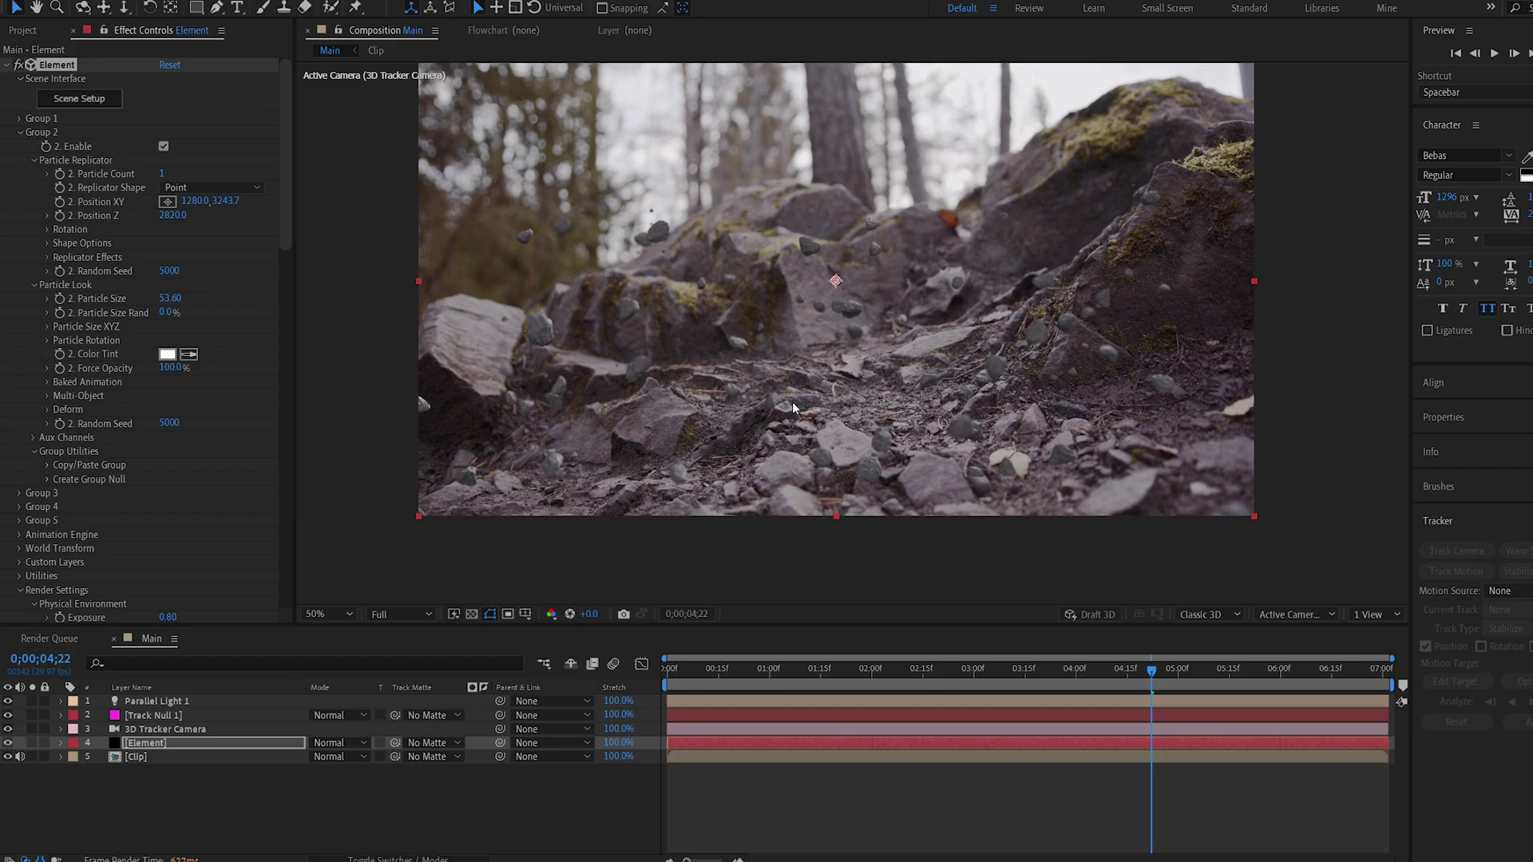
Preview the small floating rocks up close and turn off depth of field on the 3D Tracker Camera
scroll(793, 401, up, 2)
drag(487, 297, 1117, 206)
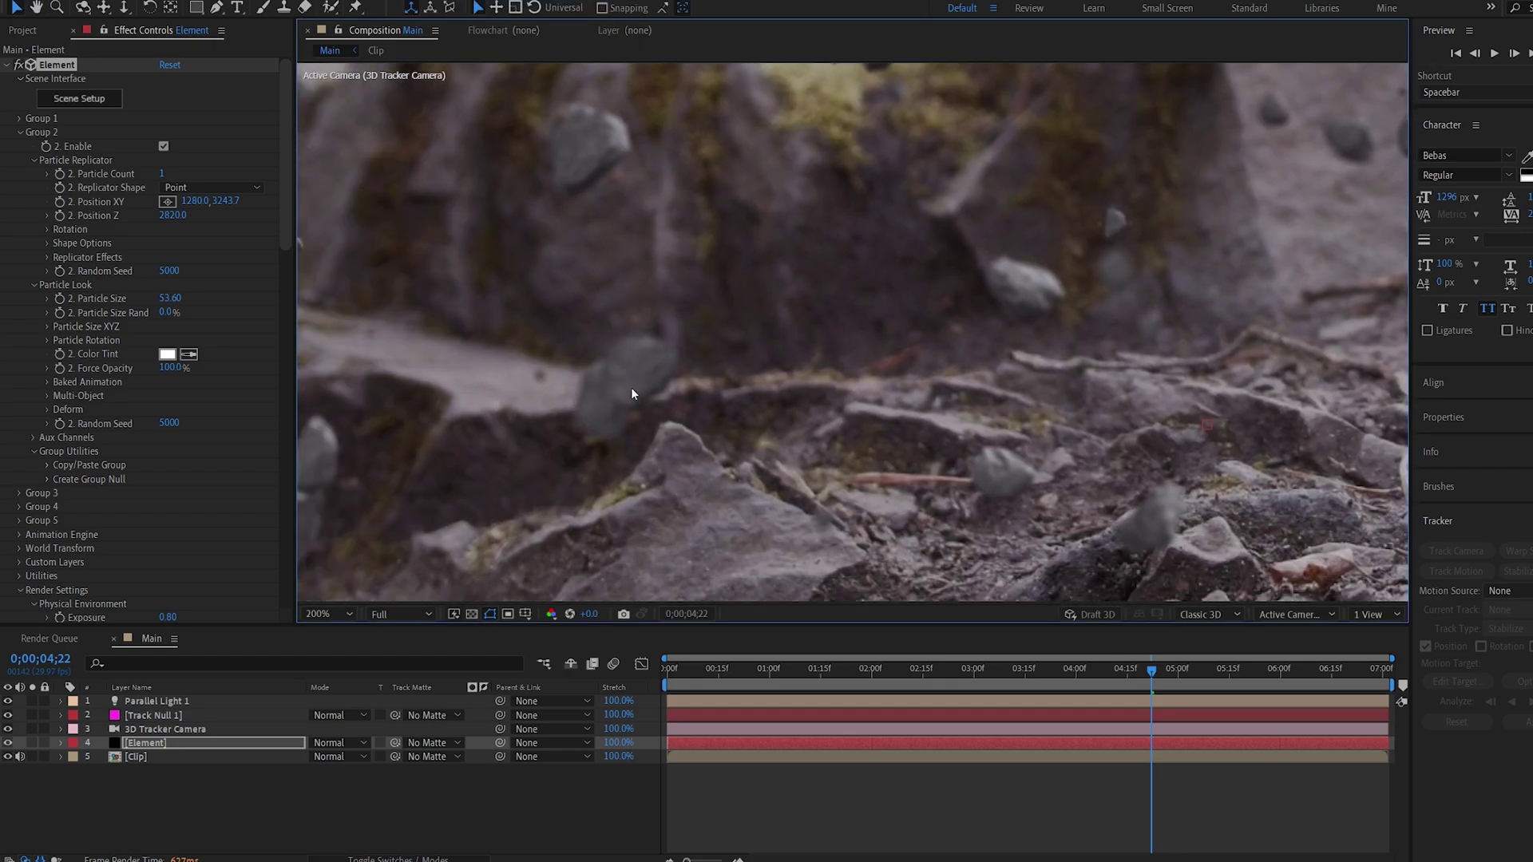
drag(1025, 331, 817, 399)
key(space)
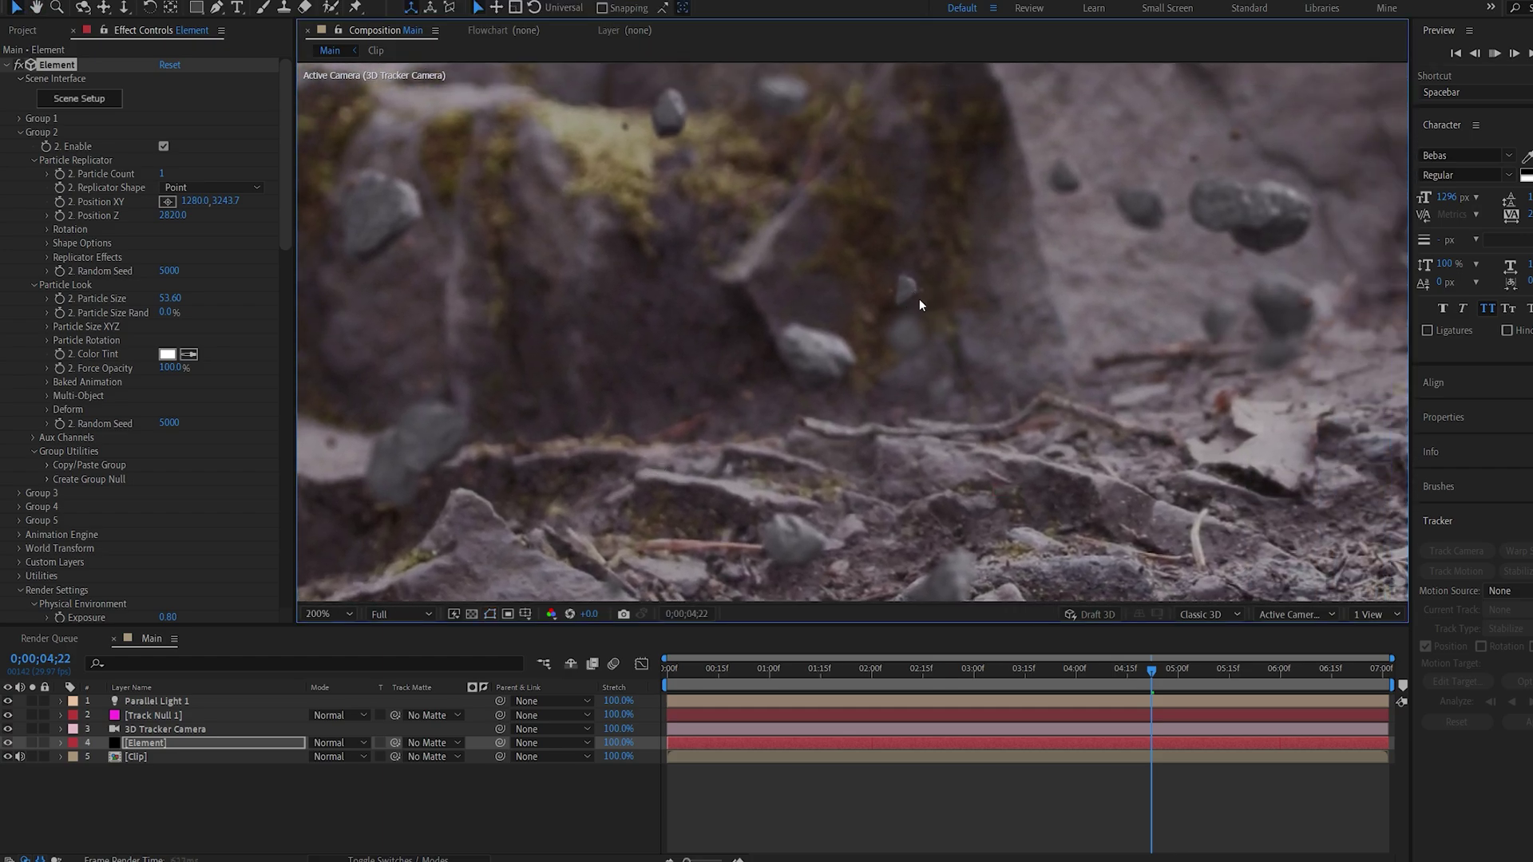
key(space)
click(153, 730)
key(a)
key(a)
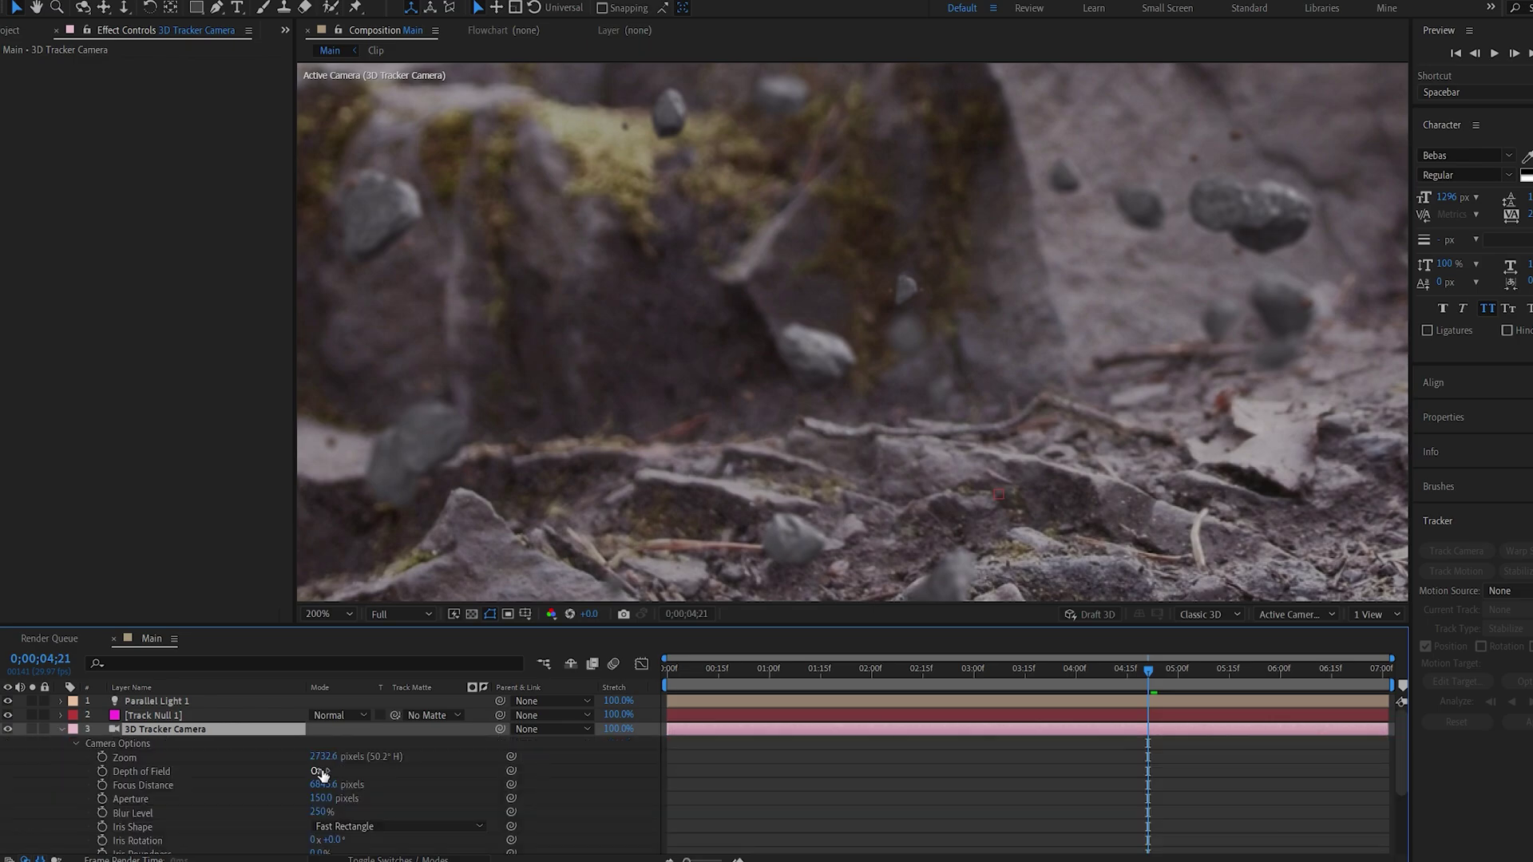
click(318, 771)
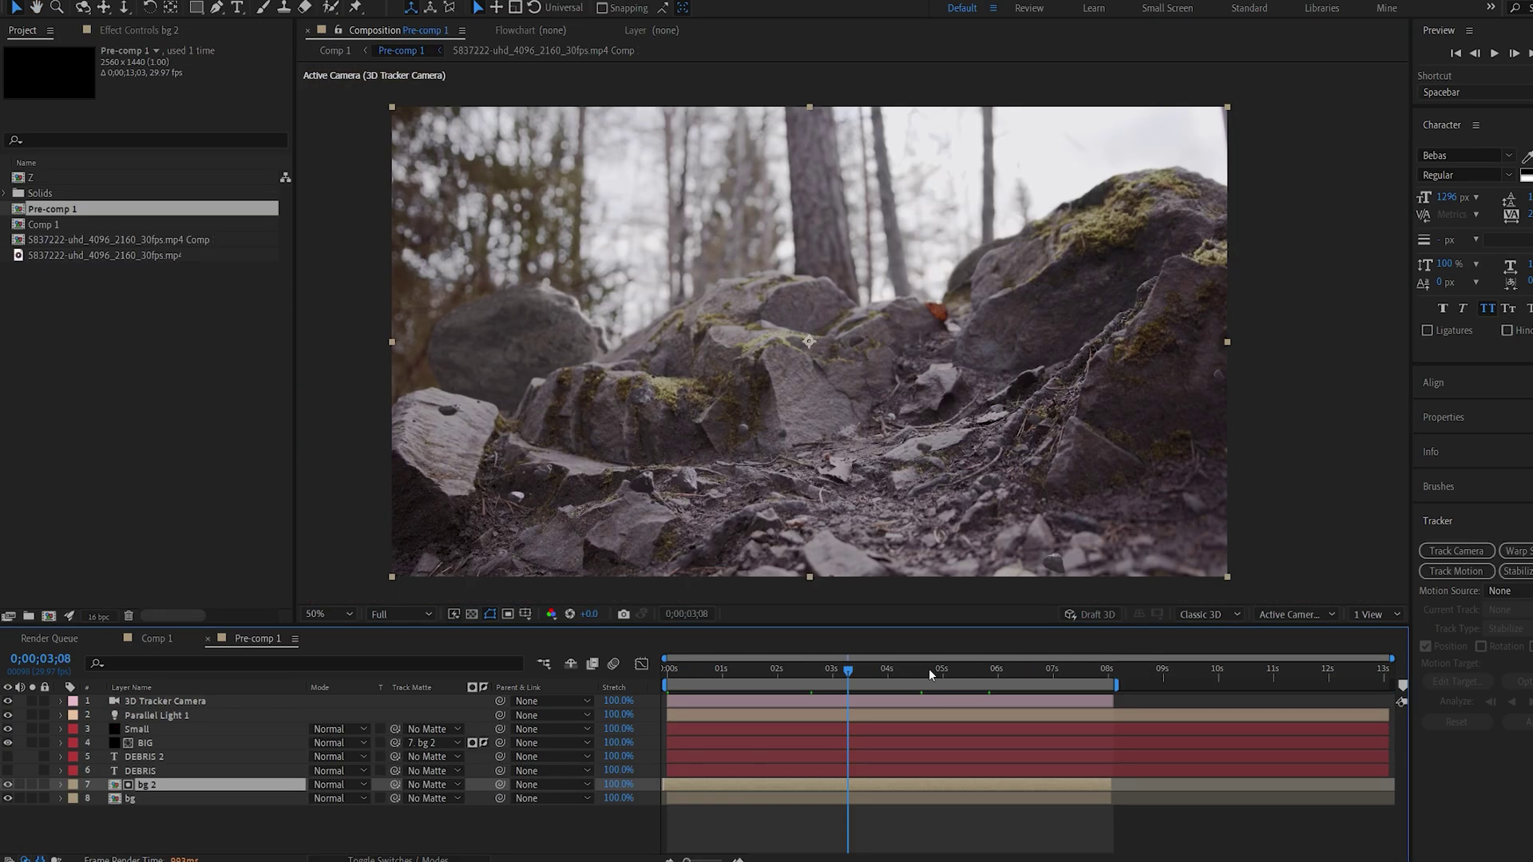
In Pre-comp 1 at 0;00;04;23, toggle the BIG layer's visibility and solo bg 2 to examine its masked foreground matte
click(929, 671)
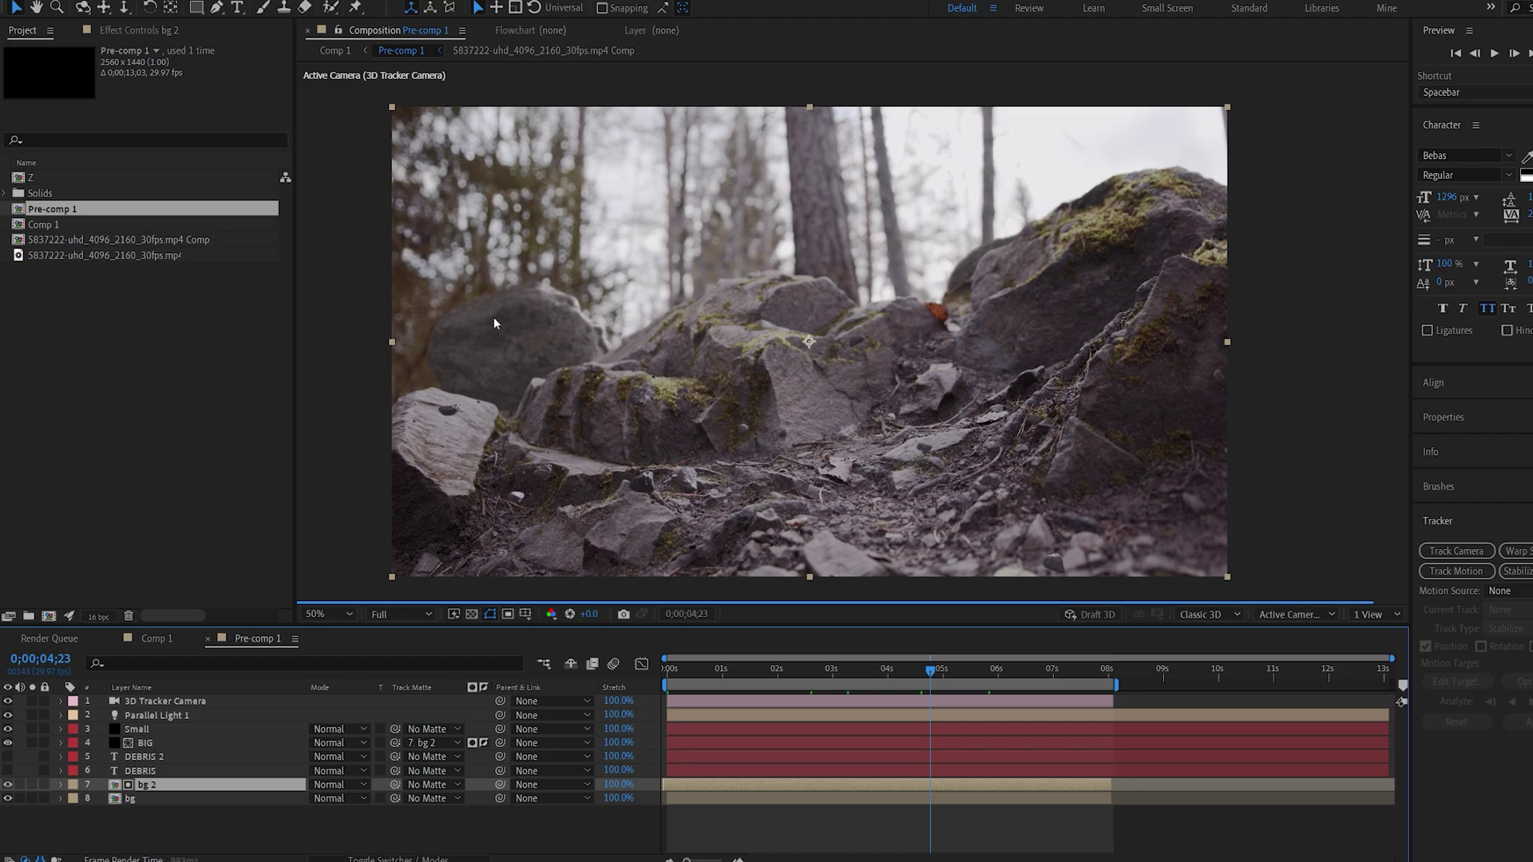
click(144, 744)
click(7, 743)
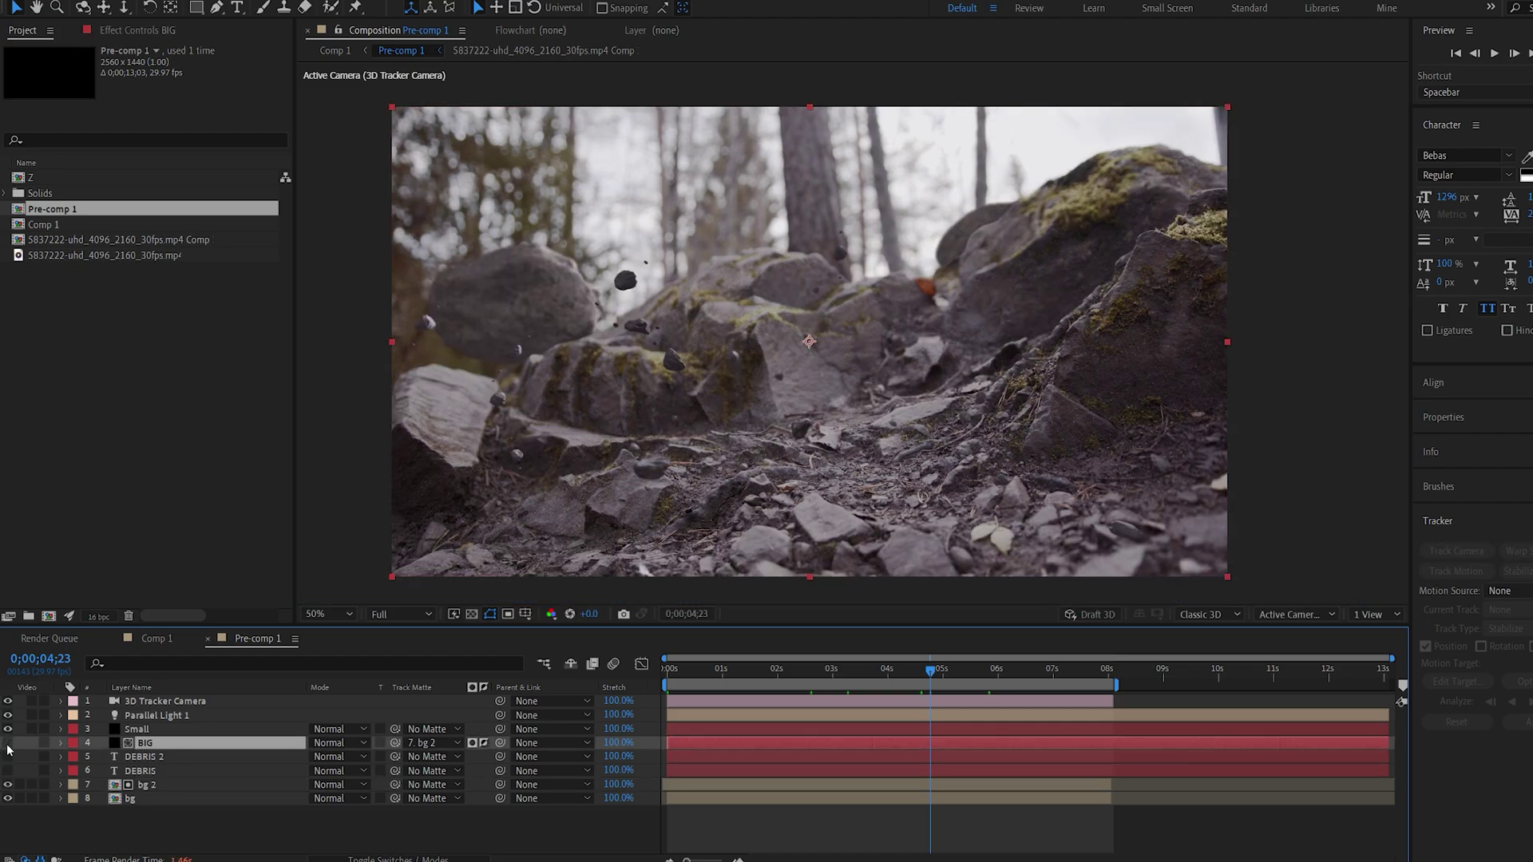
click(7, 743)
click(33, 786)
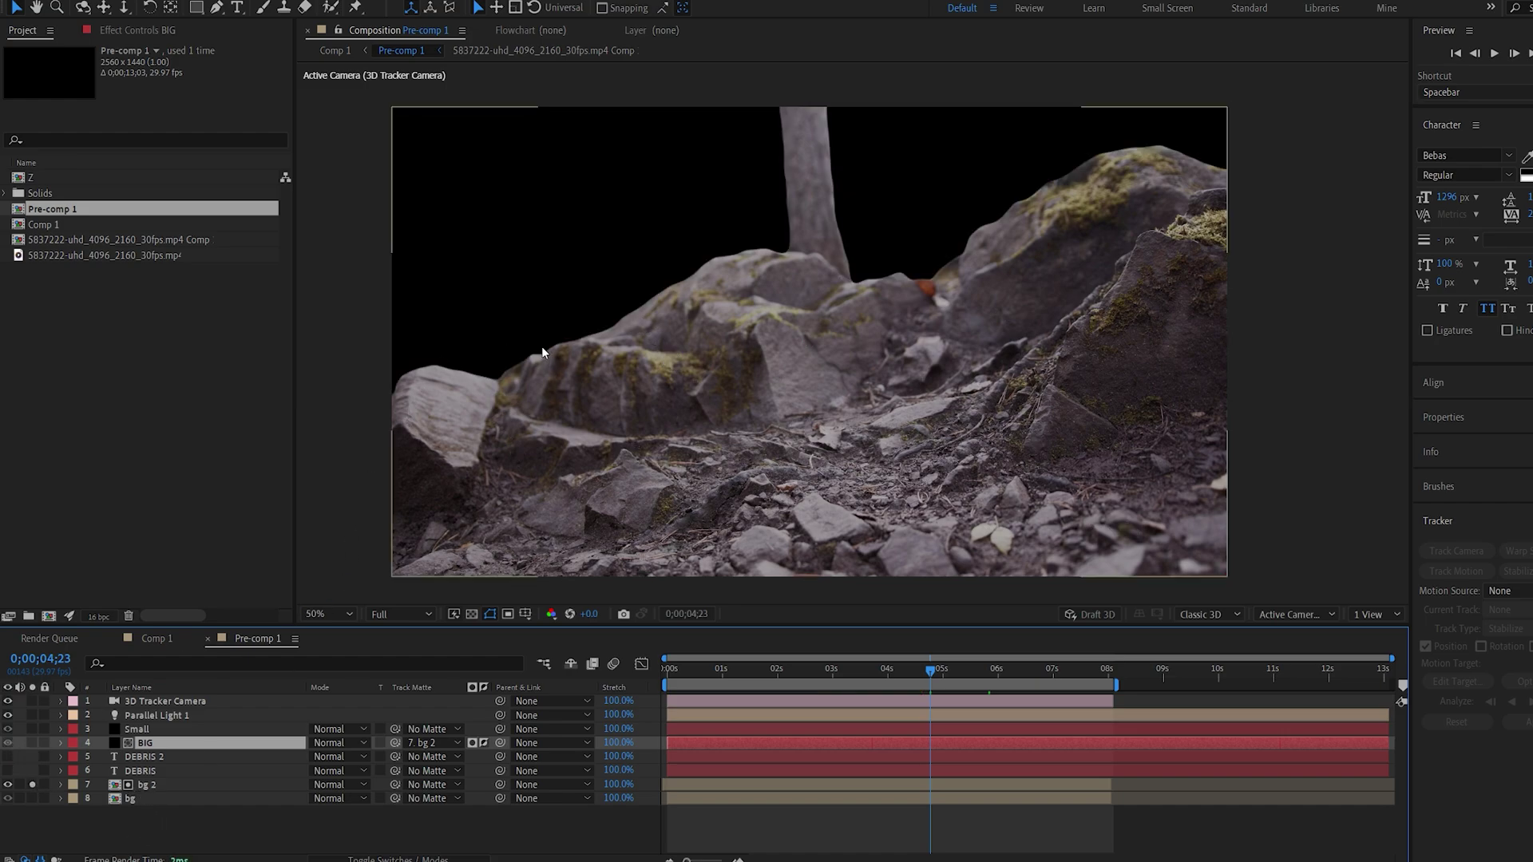